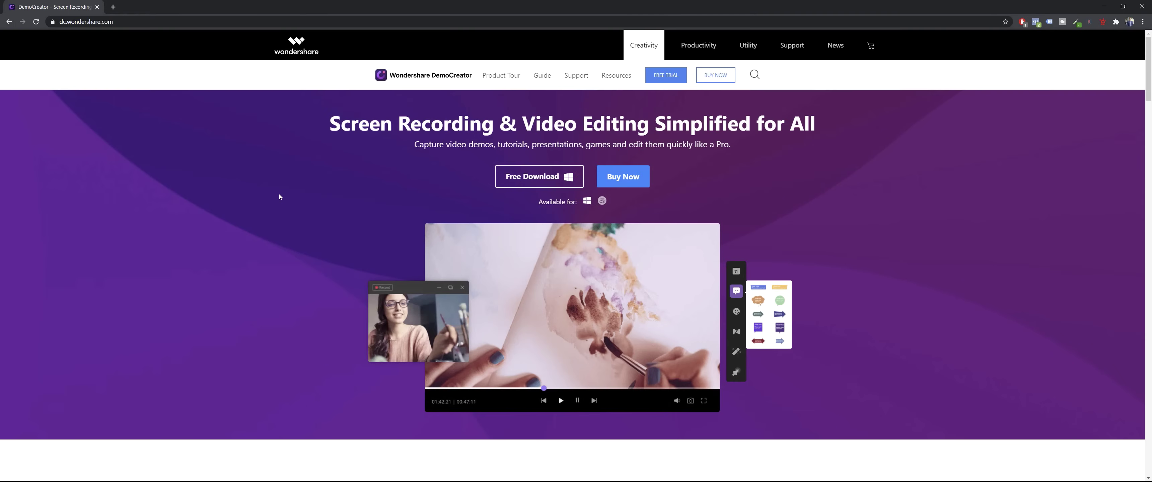
Step: Examine the Wondershare DemoCreator web page for its recording uses, annotation tools and editing features
scroll(279, 196, "down", 3)
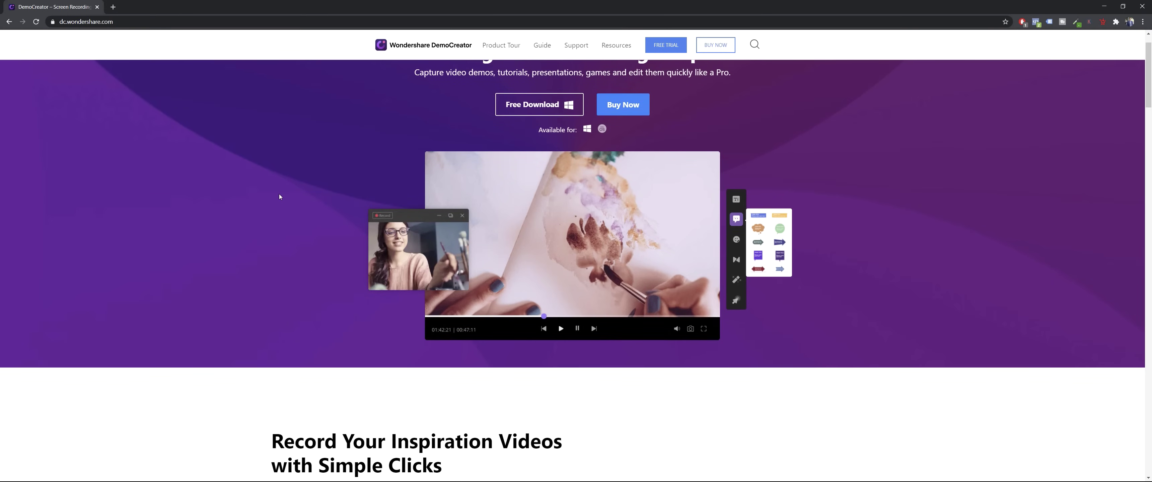
scroll(226, 199, "down", 5)
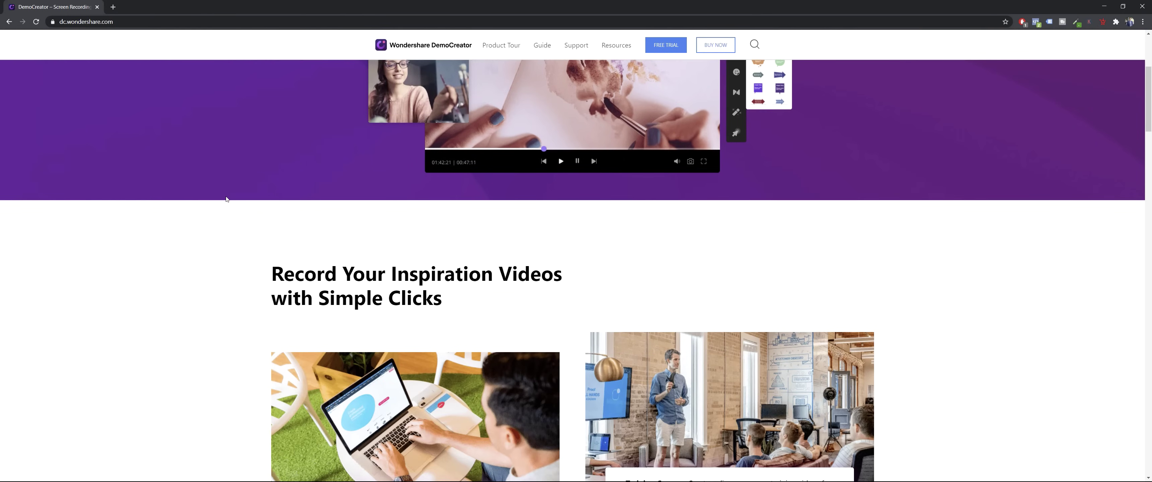
scroll(227, 199, "down", 1)
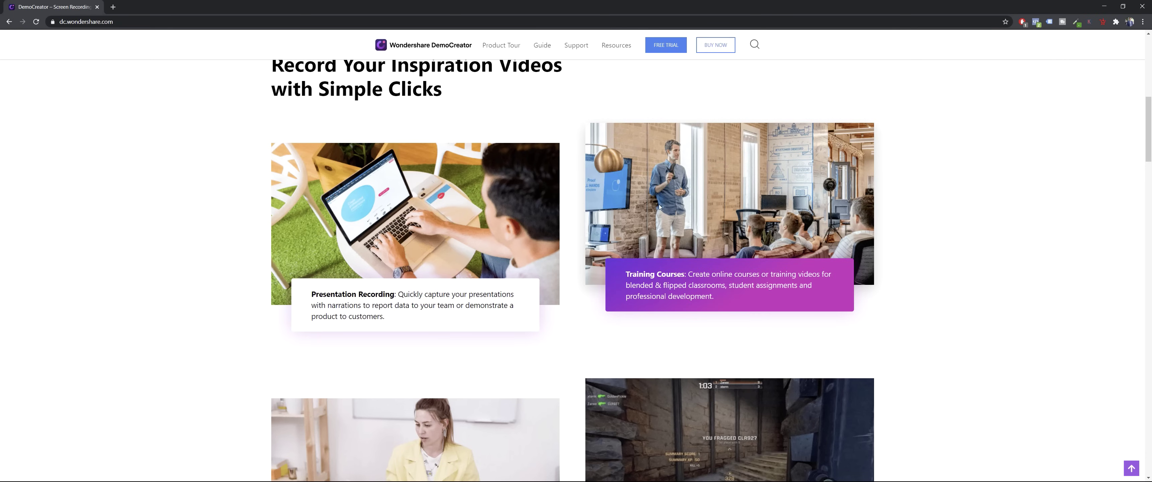
scroll(579, 213, "down", 4)
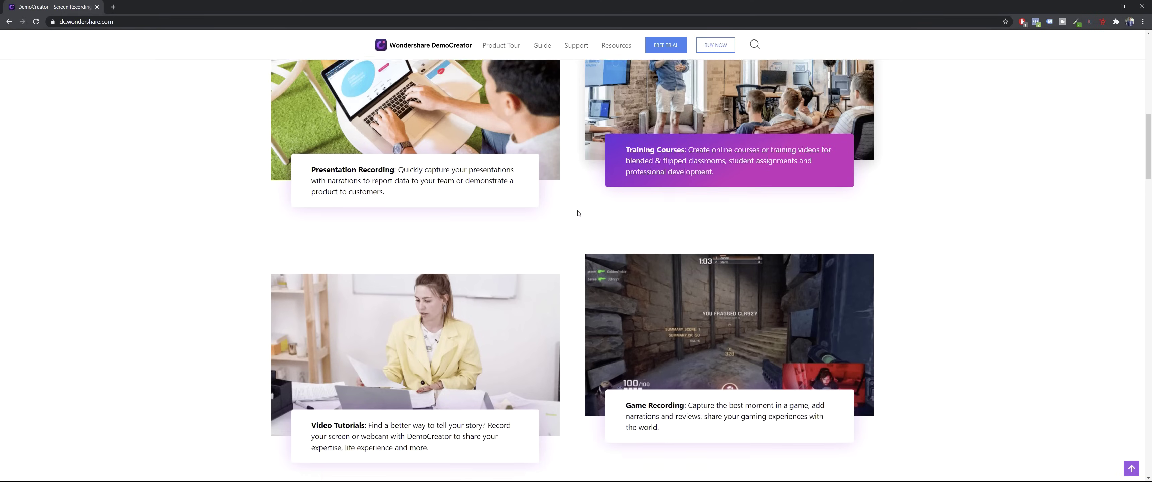
scroll(531, 217, "down", 1)
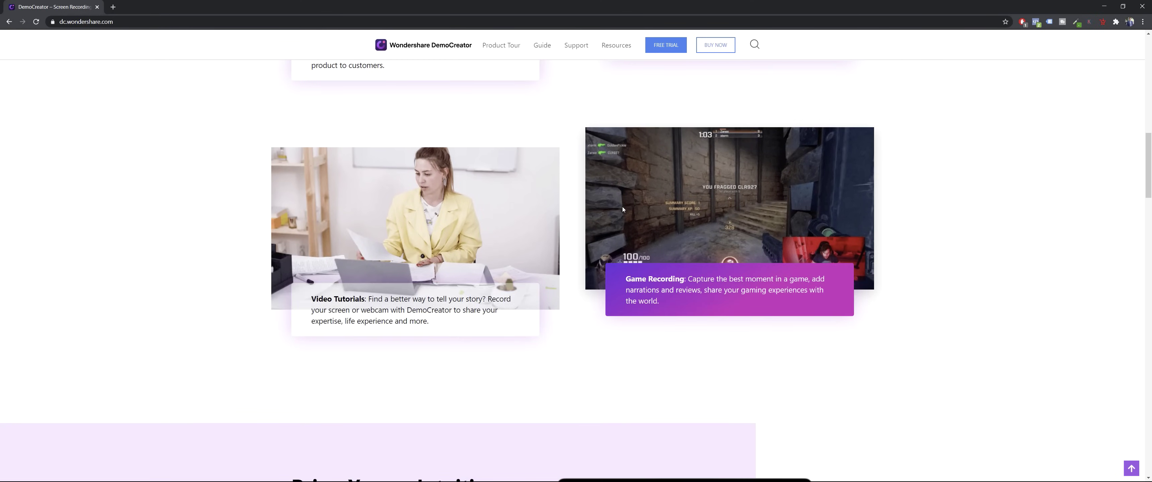
scroll(626, 207, "down", 3)
scroll(124, 249, "down", 4)
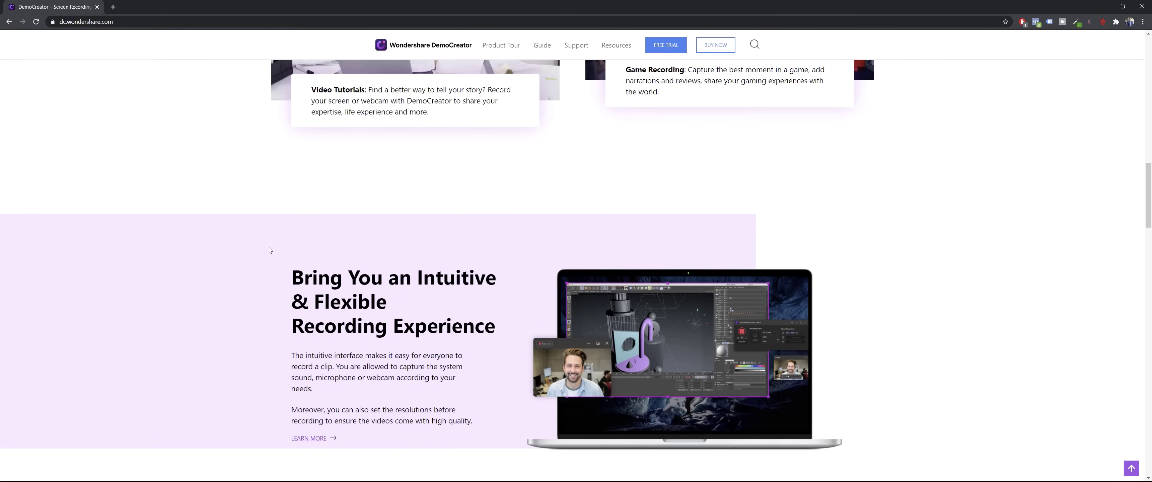
scroll(262, 248, "down", 5)
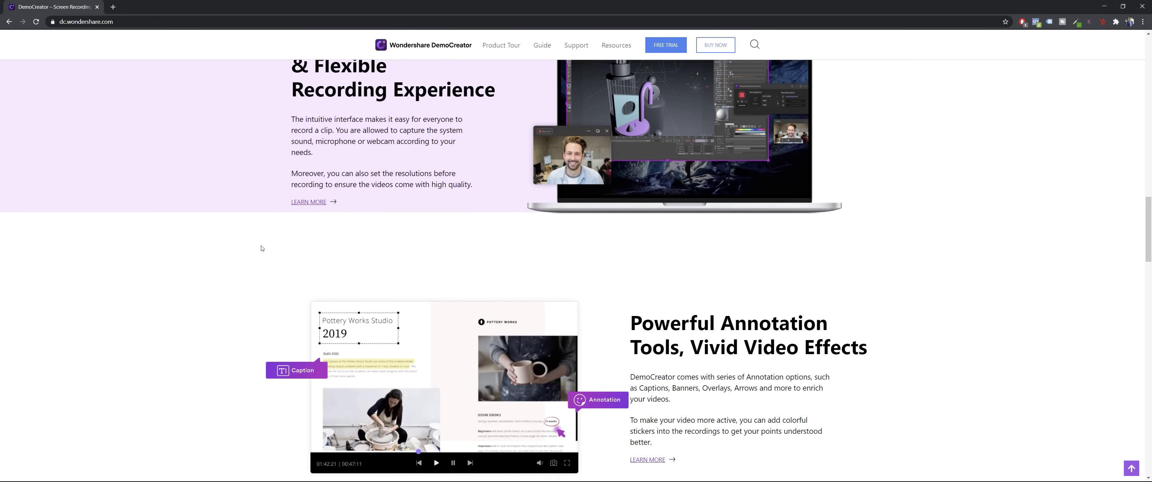
scroll(262, 248, "down", 2)
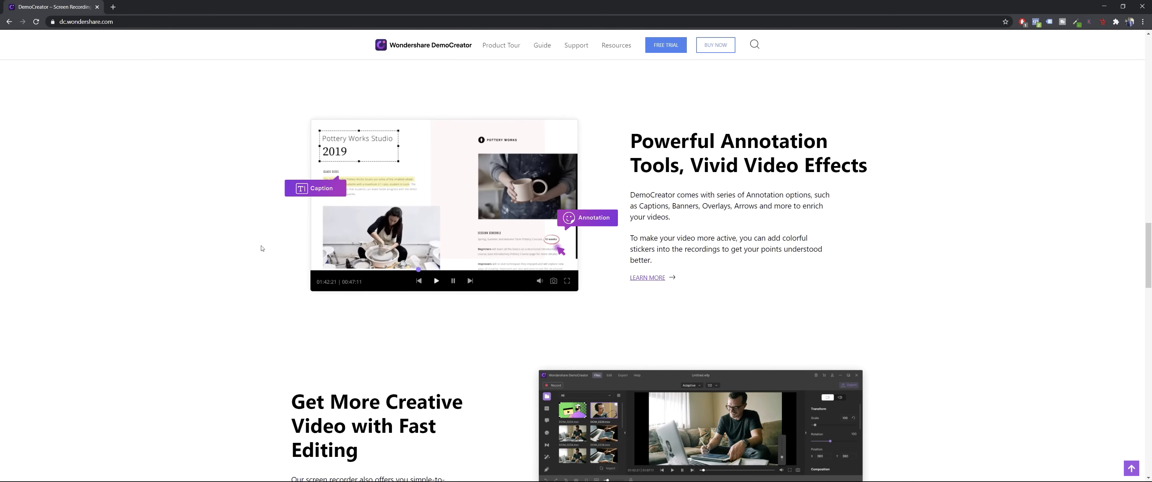
scroll(262, 248, "down", 4)
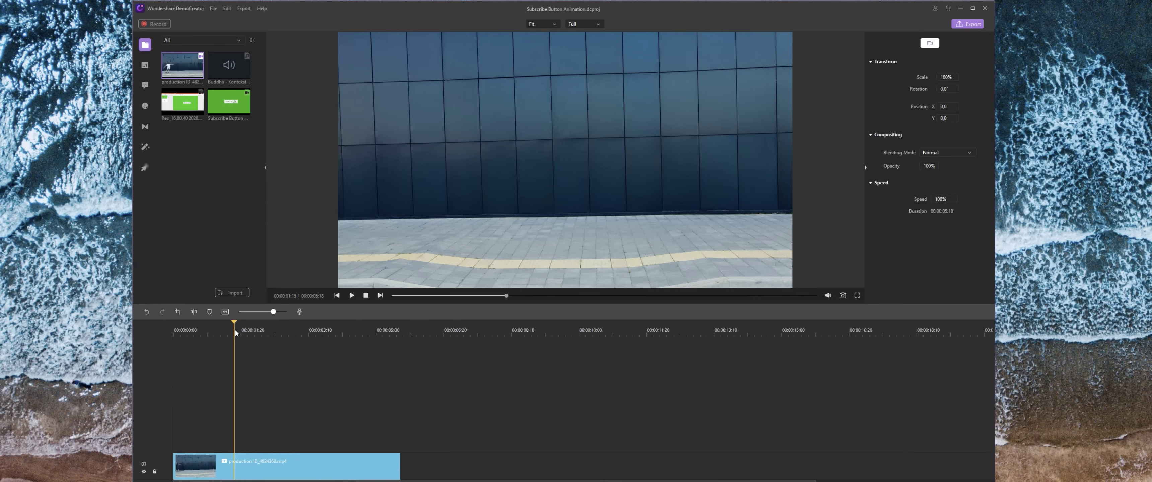
Step: In DemoCreator, place the Subscribe Button clip on a track above the skateboarding footage at the playhead and apply the GreenScreen effect to it
left_click_drag(229, 103, 252, 439)
left_click(351, 296)
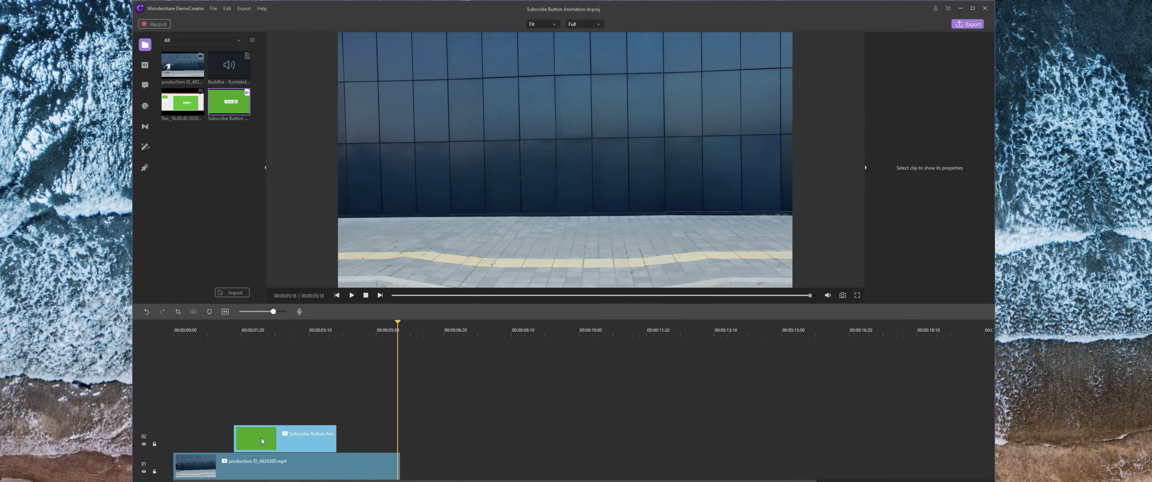
left_click(145, 147)
left_click_drag(182, 62, 287, 439)
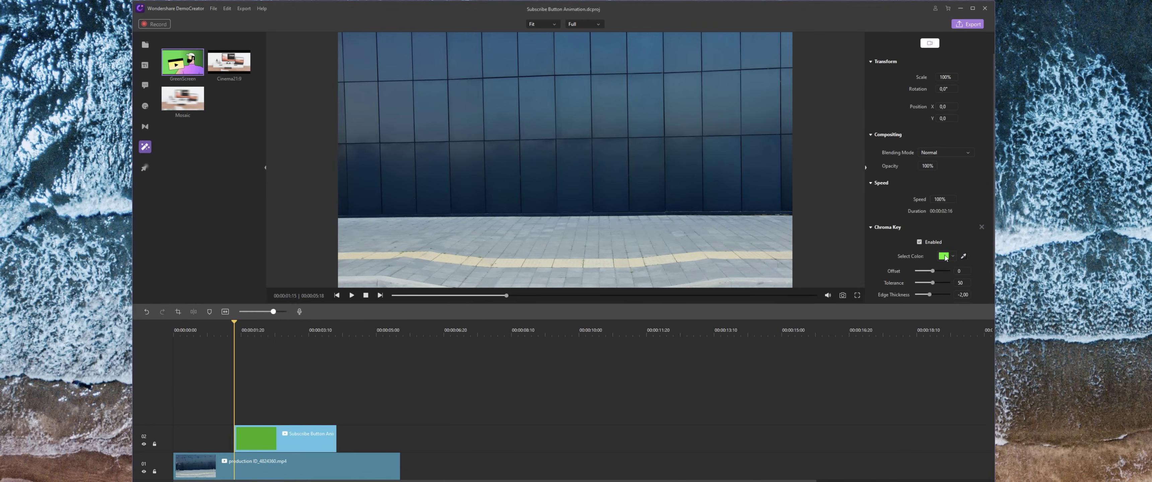
Step: Sample the Subscribe Button clip's green background as the chroma key colour and play back the result
left_click(963, 256)
left_click(637, 133)
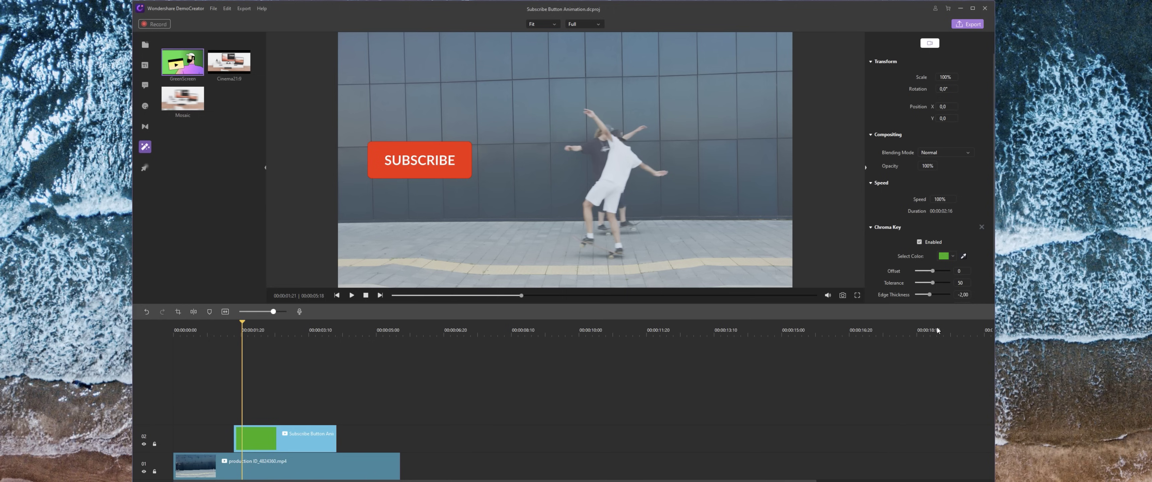
scroll(923, 290, "down", 1)
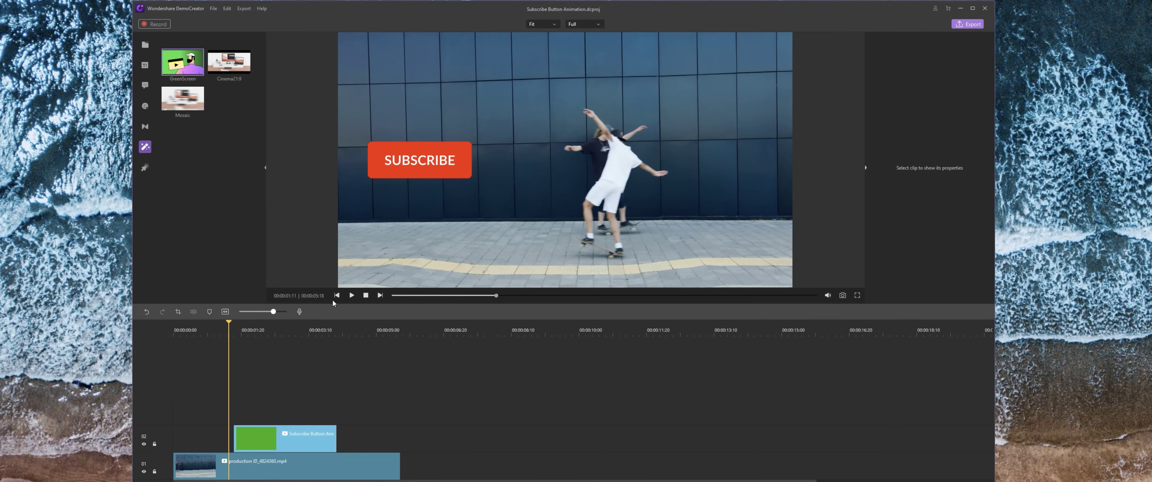
key("space")
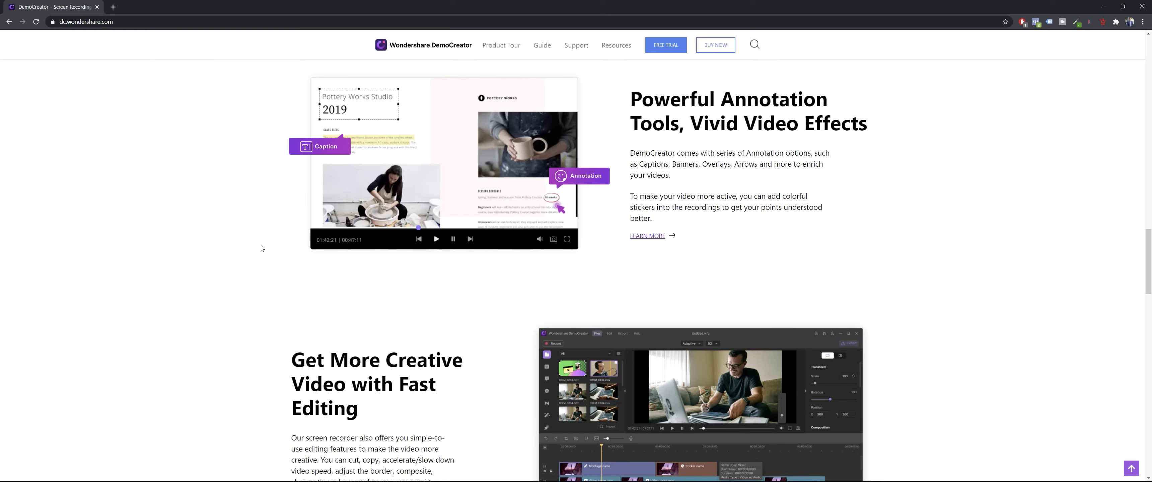
Step: Return to the DemoCreator web page, review its remaining sections and check the Mac and Windows download options
scroll(261, 248, "down", 5)
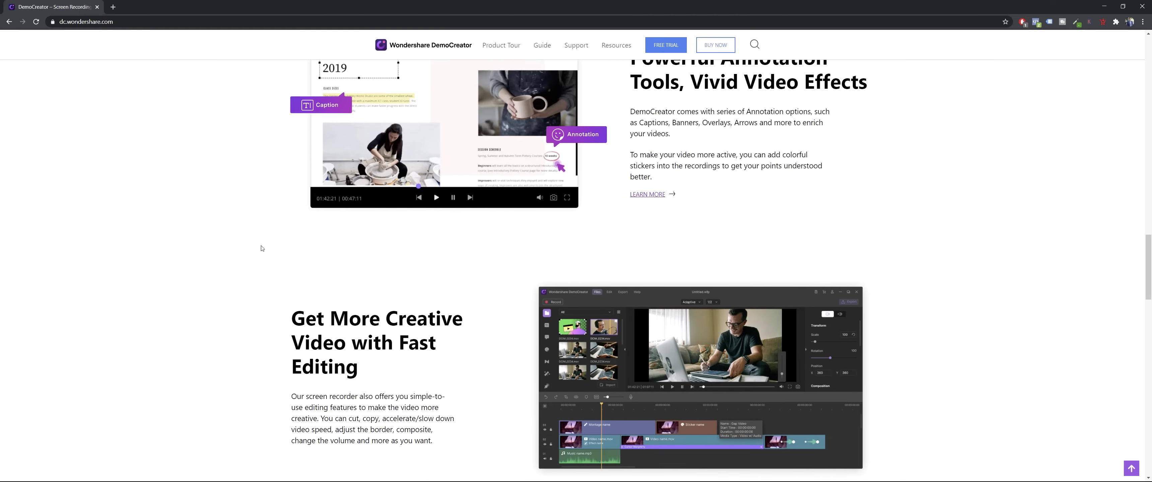
scroll(262, 248, "down", 7)
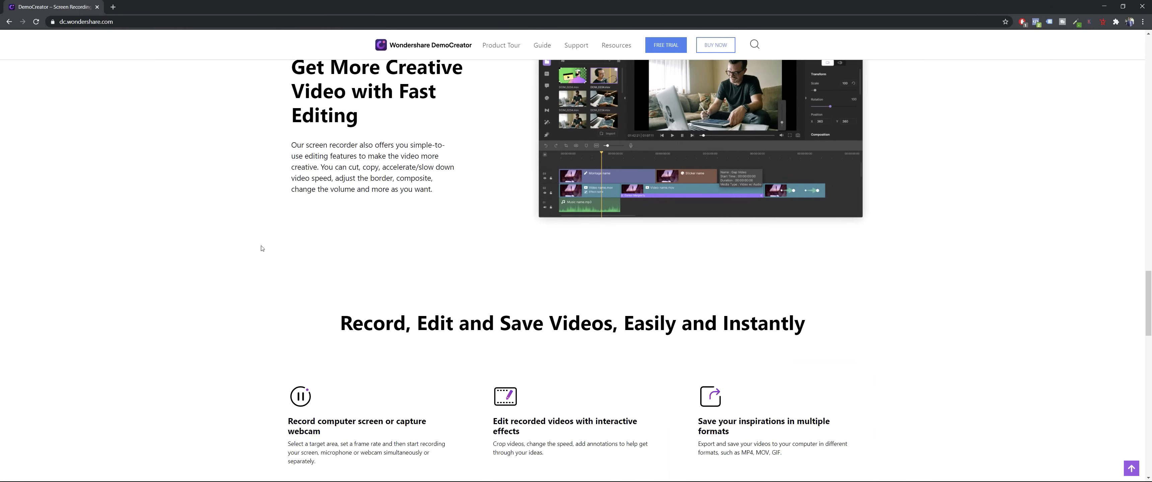
scroll(261, 248, "down", 12)
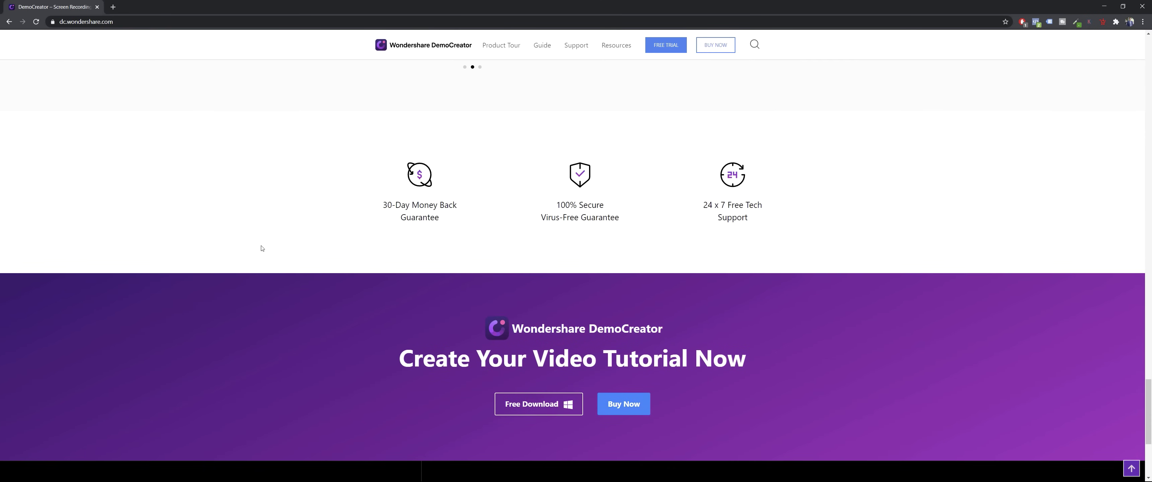
scroll(262, 248, "down", 4)
scroll(265, 249, "up", 20)
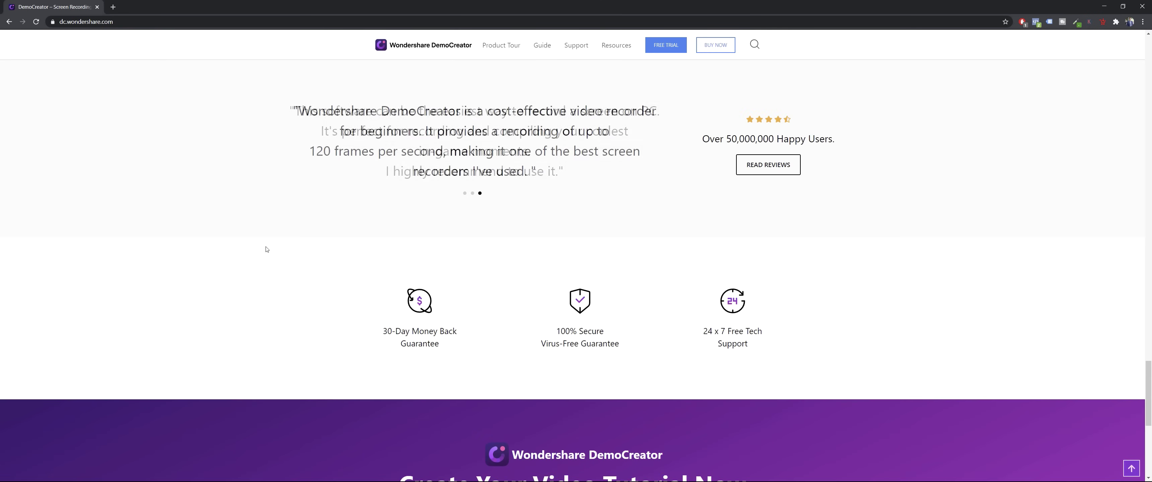
scroll(267, 249, "up", 20)
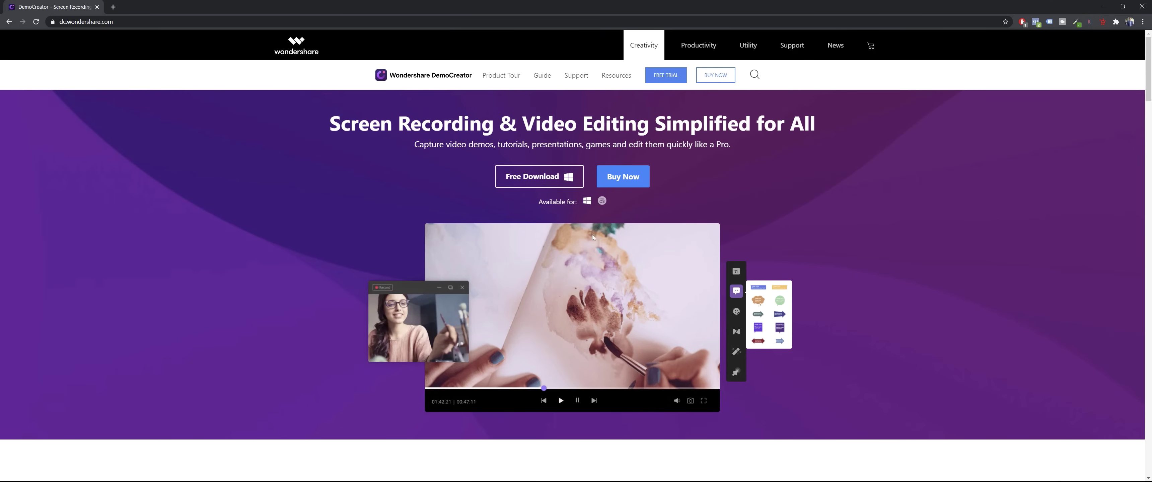
left_click(602, 202)
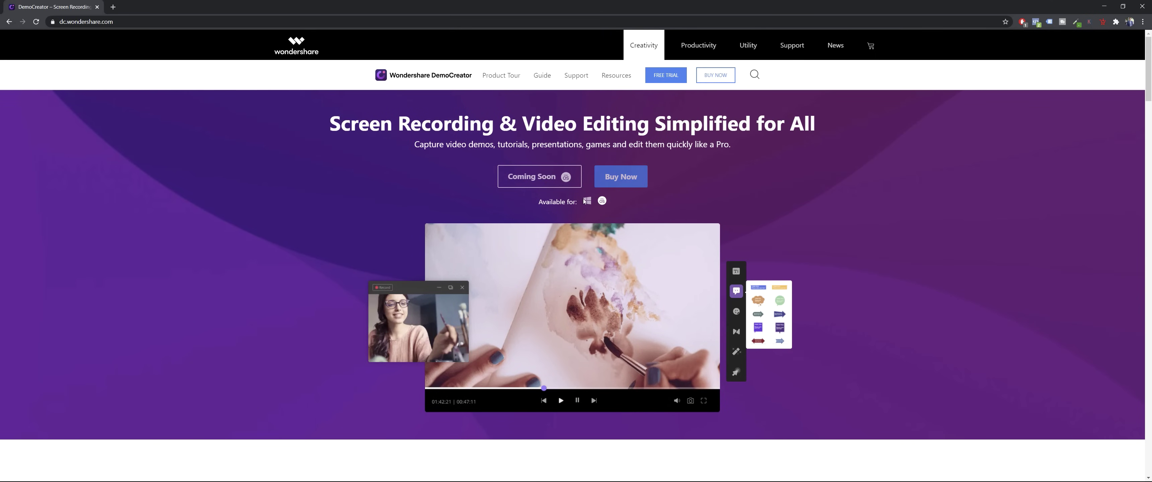
left_click(585, 202)
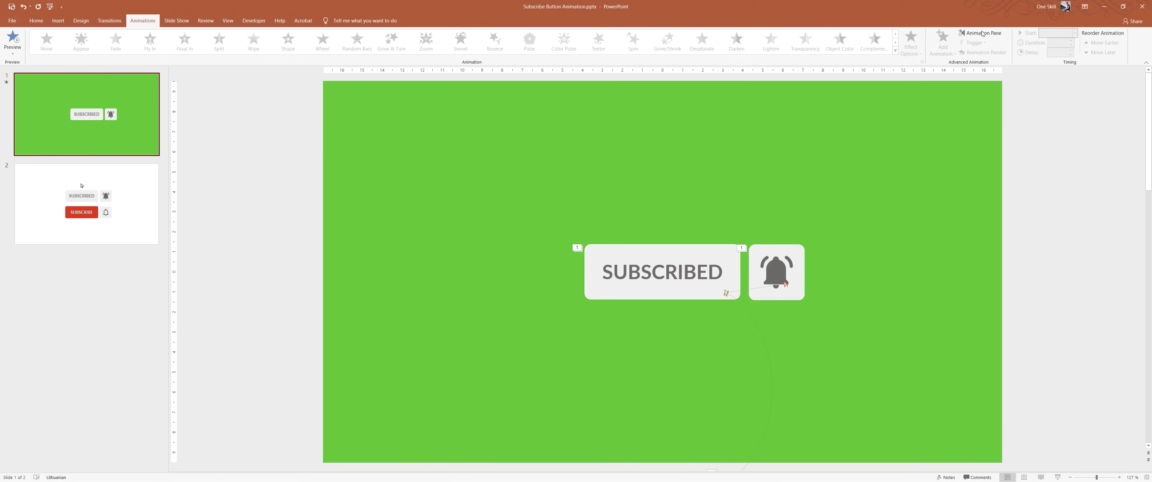
Step: Switch to PowerPoint, show the Animation Pane and play the whole animation sequence of the green slide
left_click(982, 34)
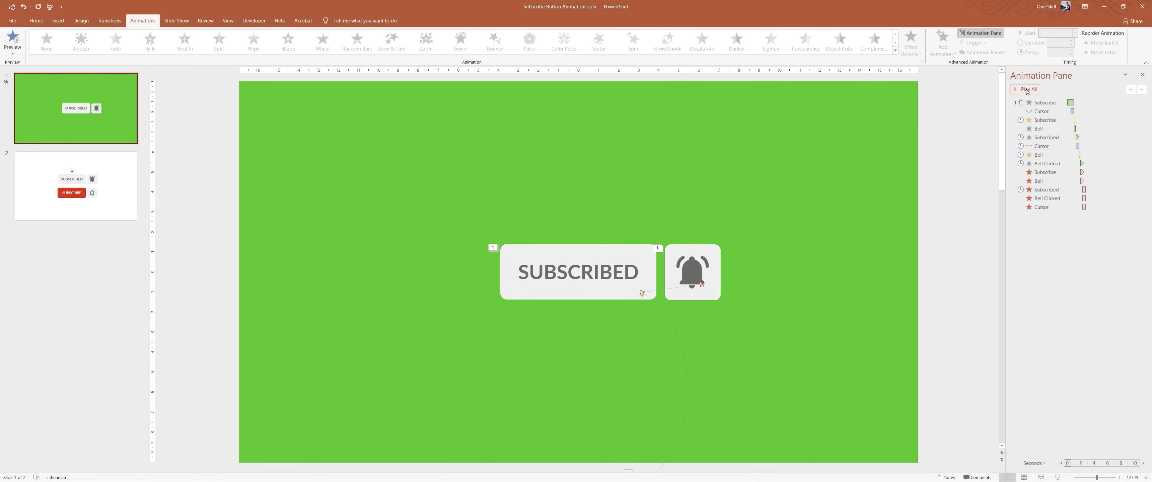
left_click(1026, 89)
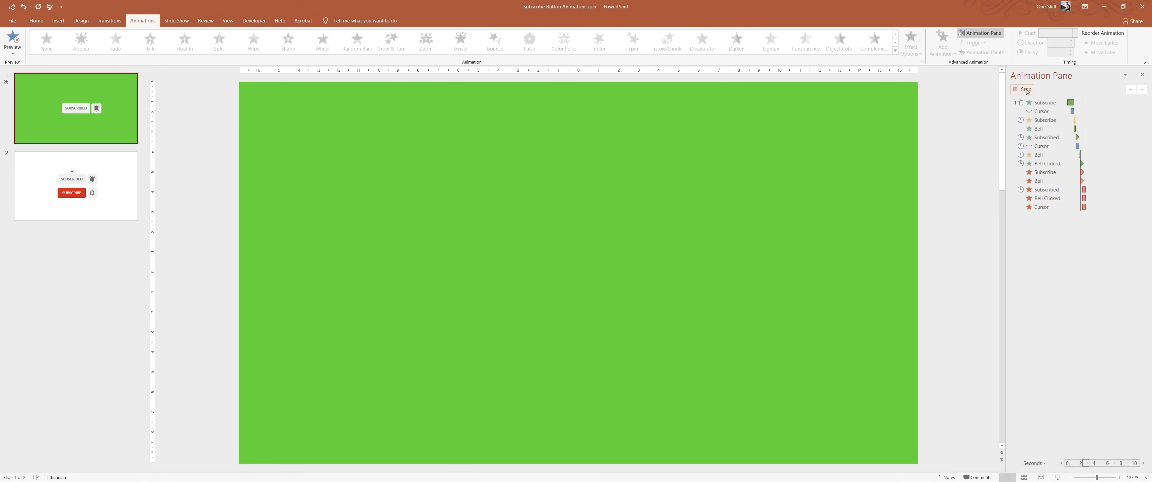
left_click(1026, 90)
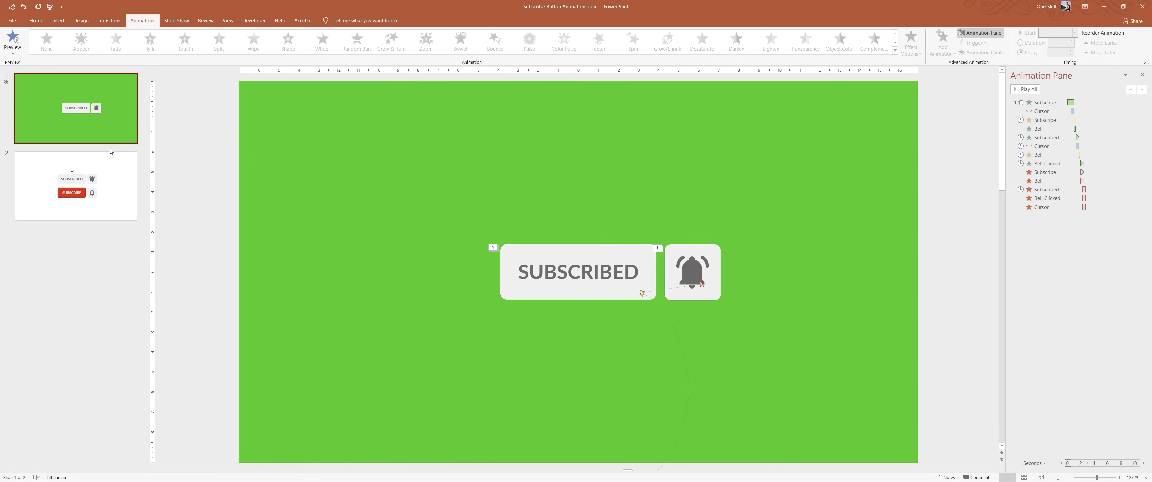
Step: Open slide 2 with the button graphics and show the Selection Pane
left_click(97, 175)
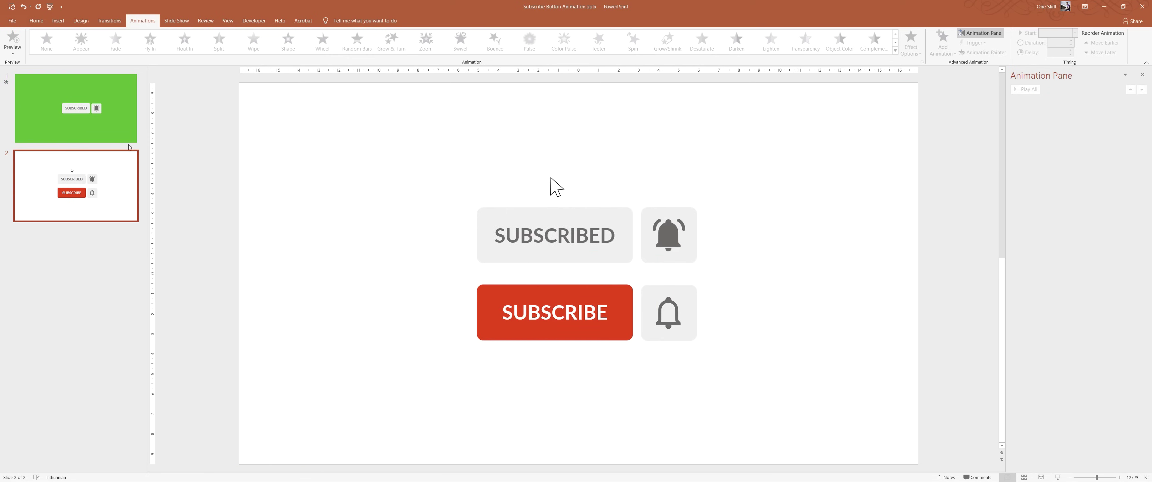
left_click(33, 23)
left_click(429, 49)
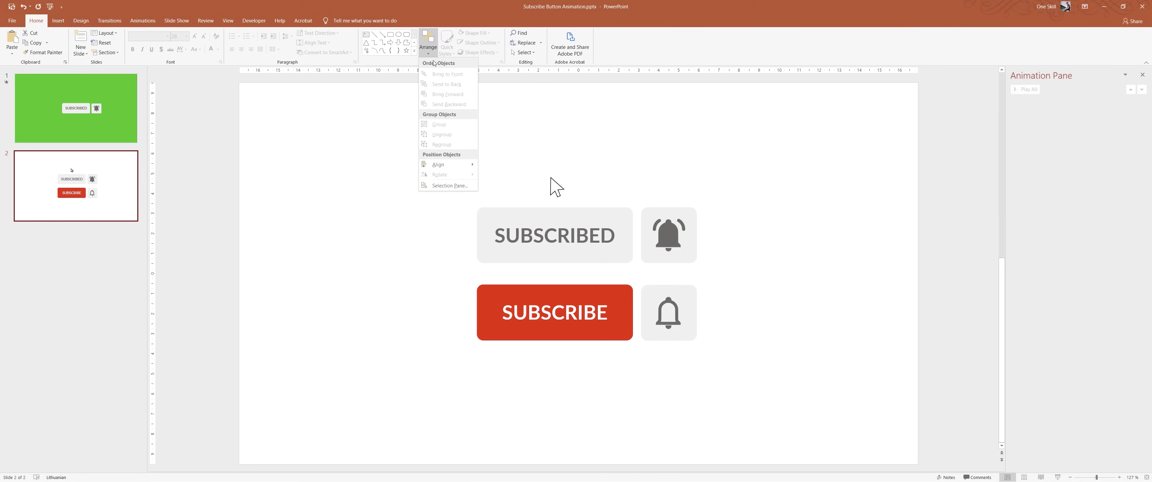
left_click(449, 186)
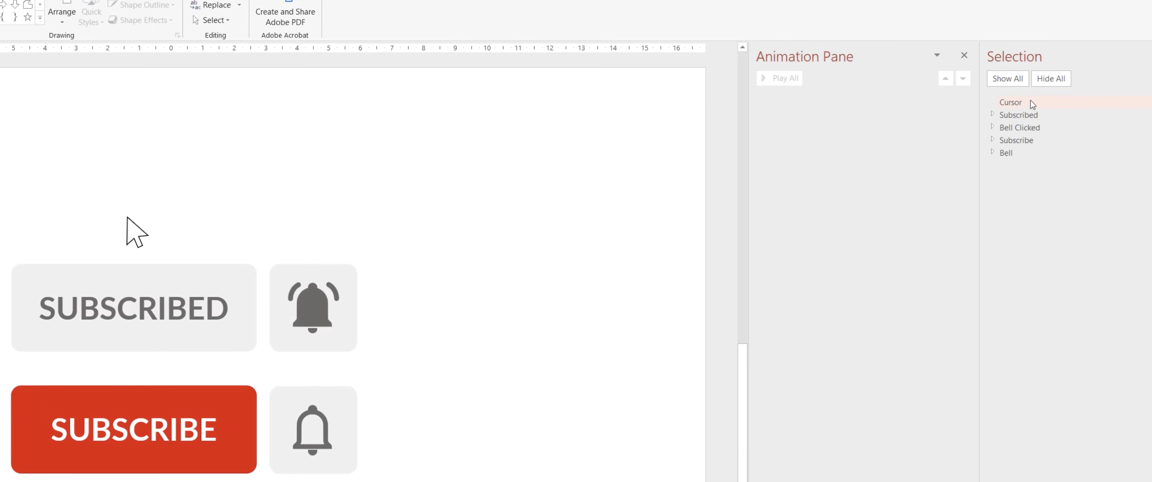
Step: Select the Cursor, Subscribed, Bell Clicked, Subscribe and Bell objects one by one to identify them on slide 2
left_click(1031, 102)
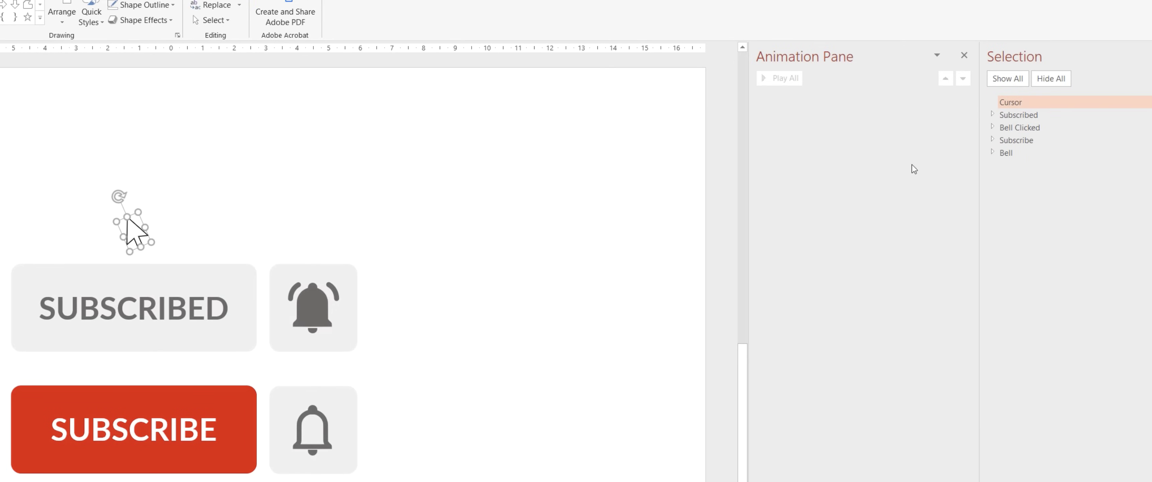
left_click(1030, 116)
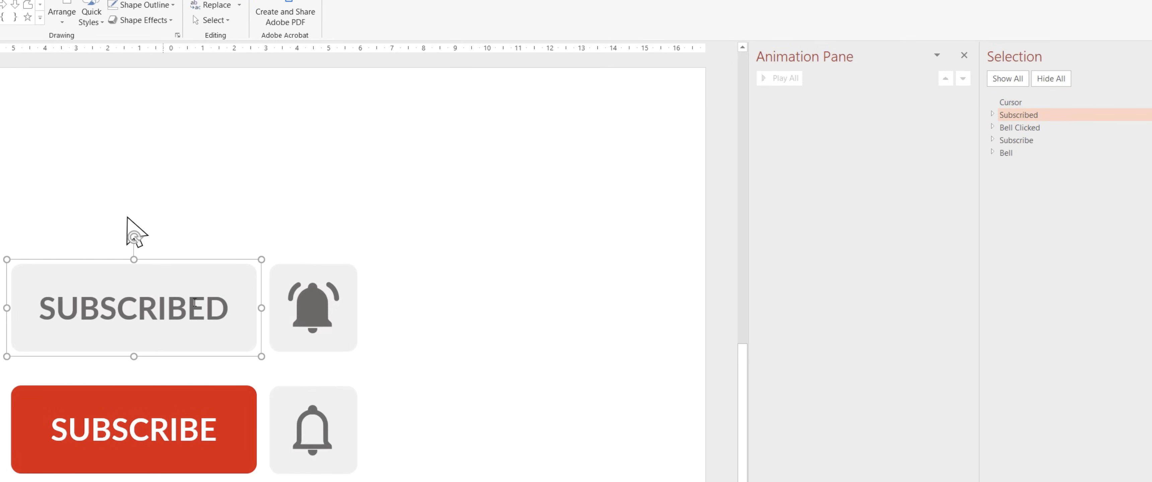
left_click(1035, 127)
left_click(1013, 141)
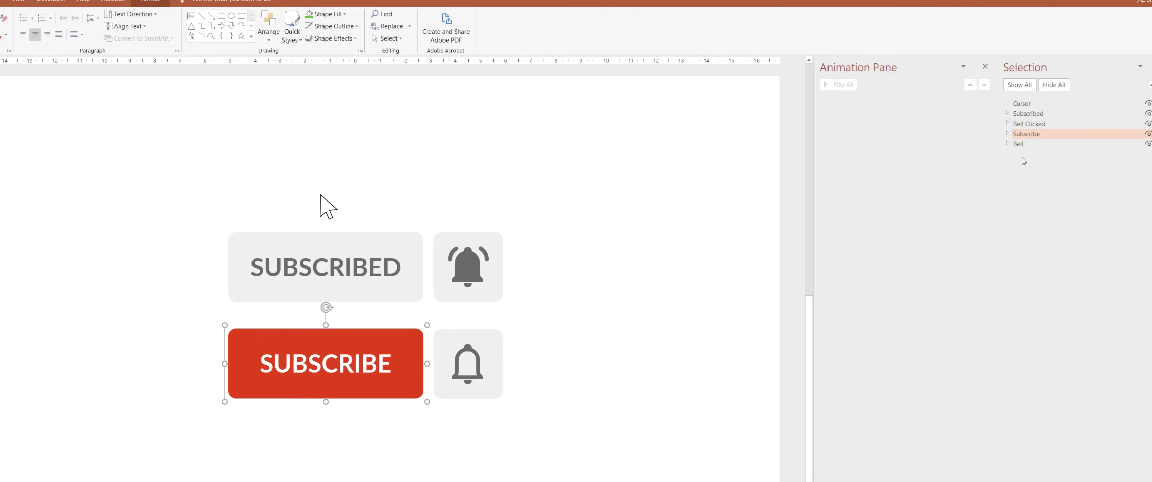
left_click(1020, 143)
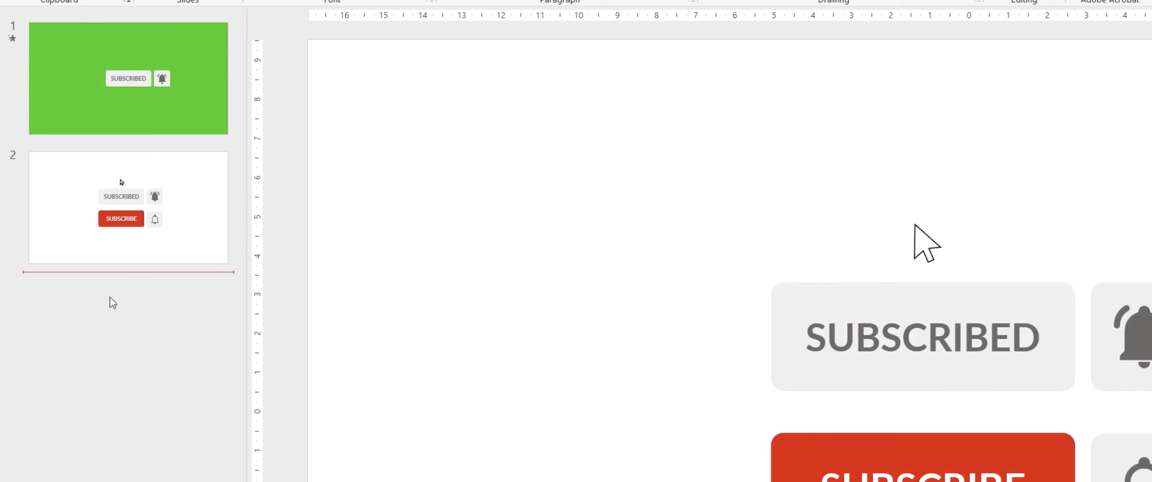
Step: Add a new blank slide after slide 2
left_click(59, 214)
right_click(125, 314)
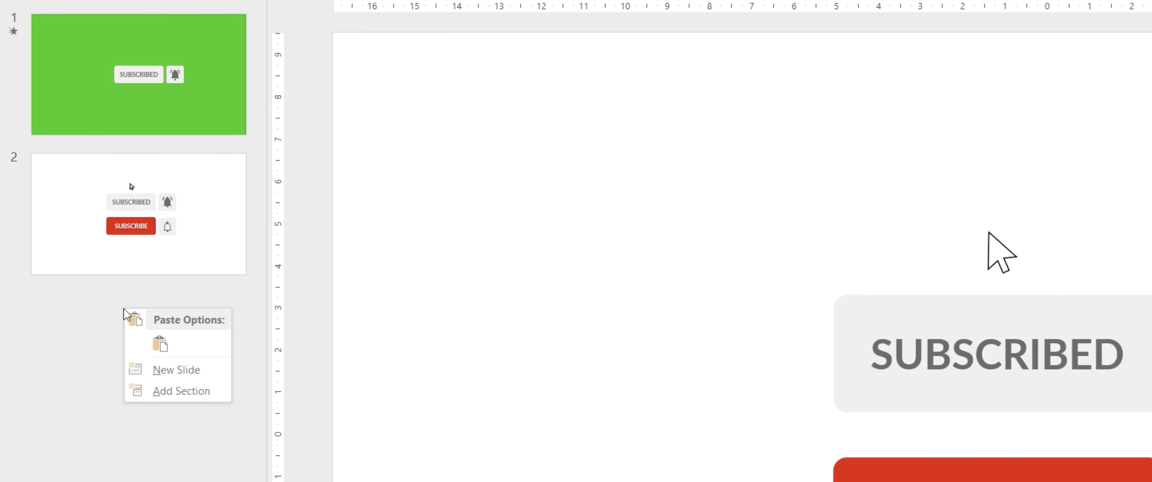
left_click(181, 371)
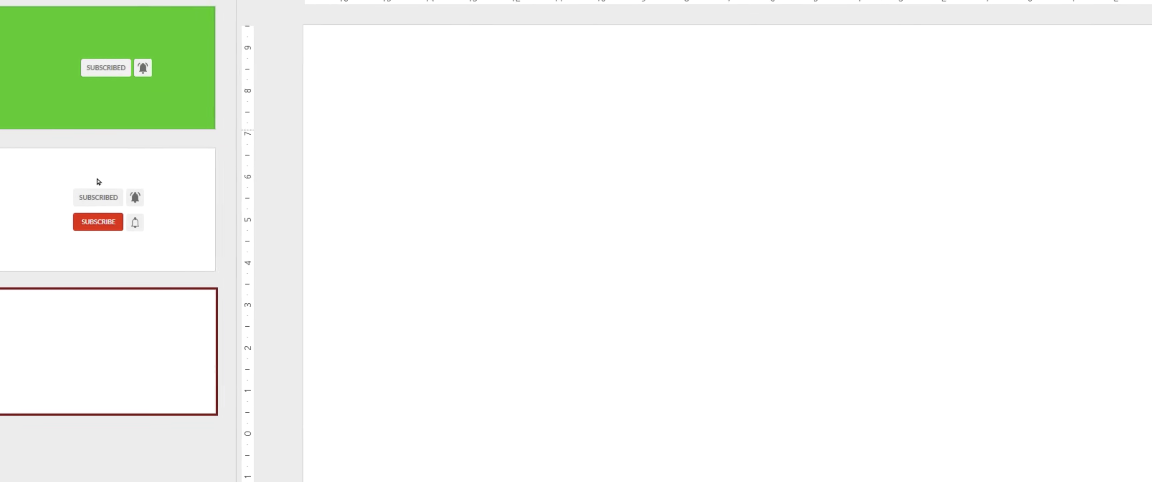
Step: Give the blank slide 3 a solid bright green background picked from the standard colour palette, and finish the background formatting
right_click(431, 76)
left_click(537, 356)
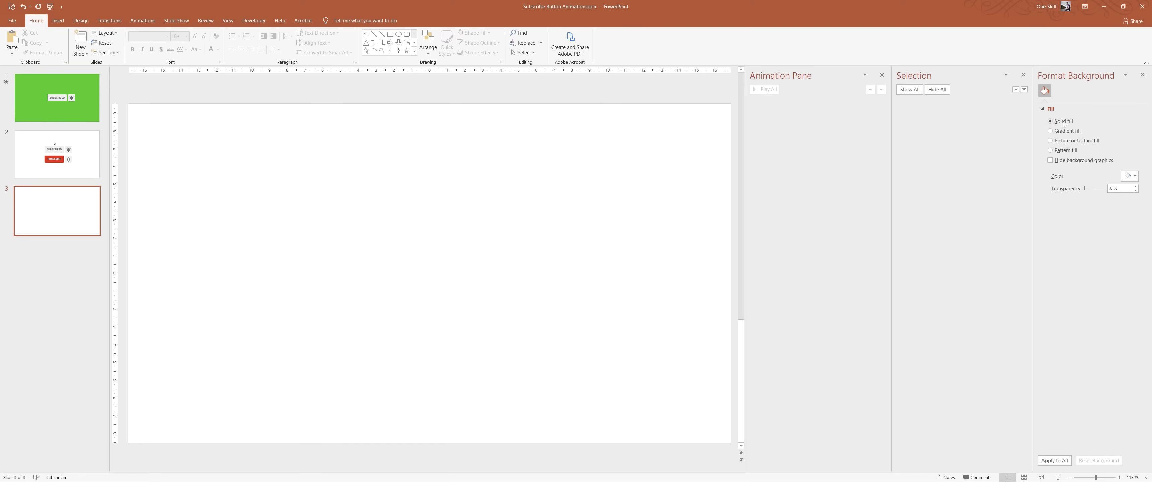
left_click(1128, 175)
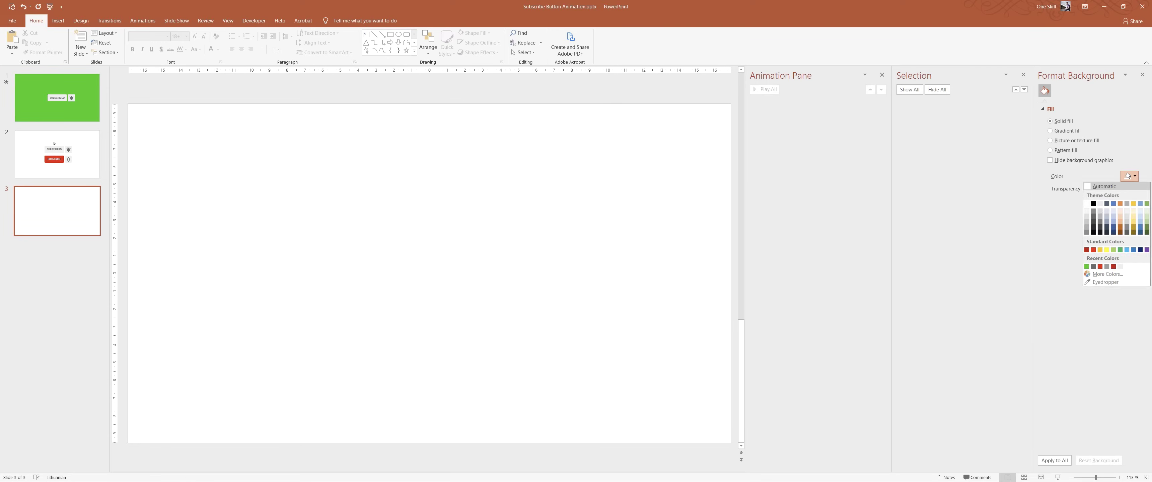
left_click(1100, 274)
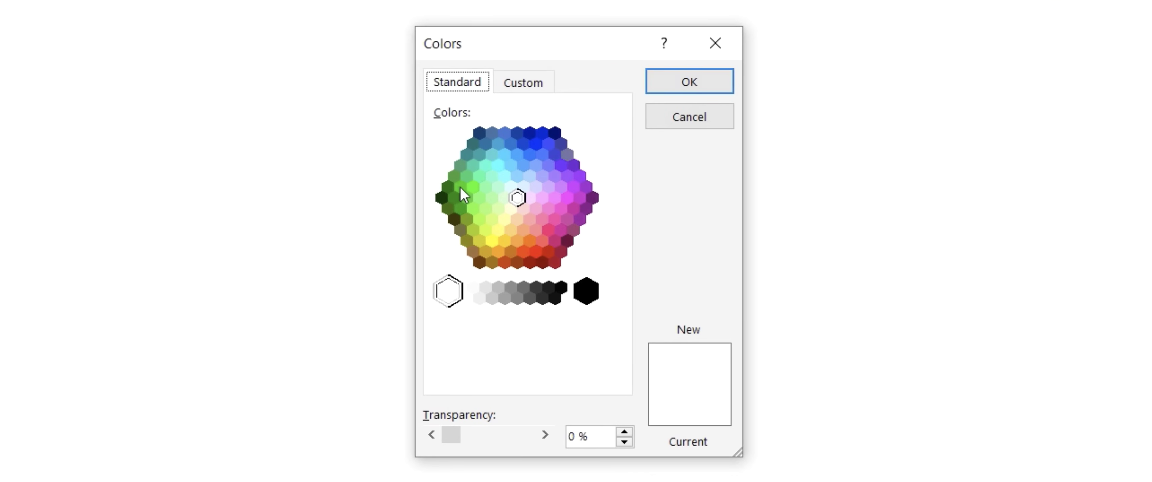
left_click(461, 187)
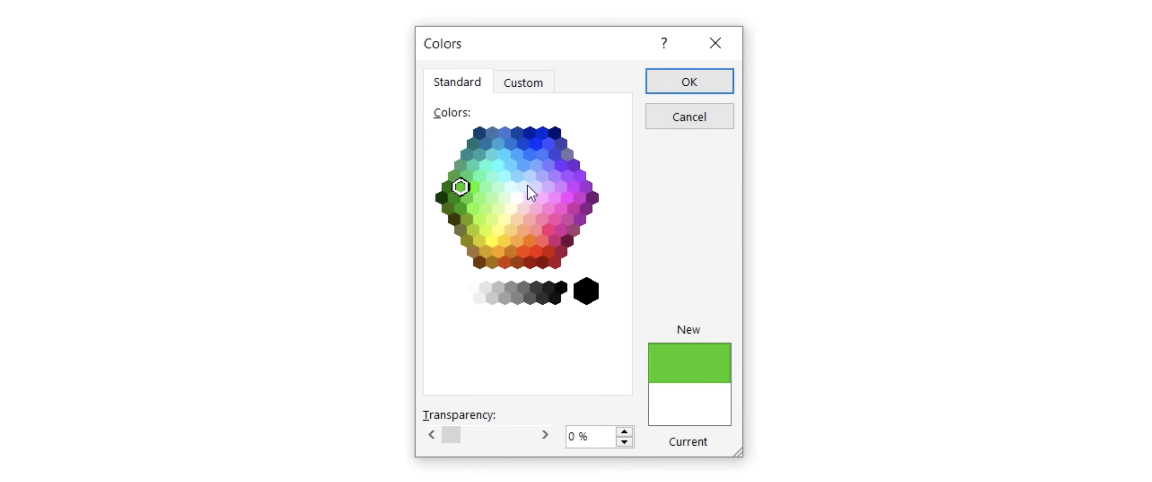
left_click(674, 84)
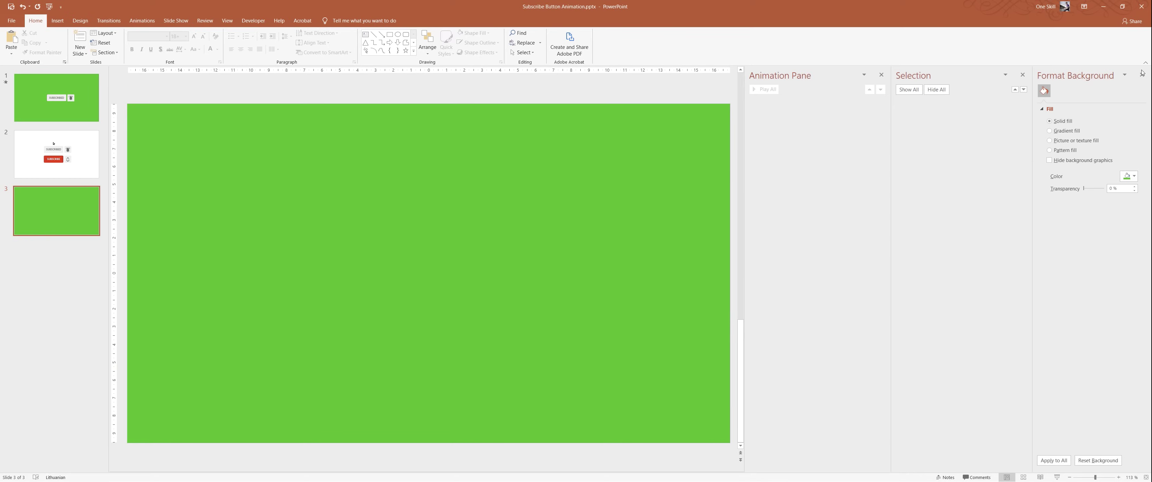
left_click(1143, 75)
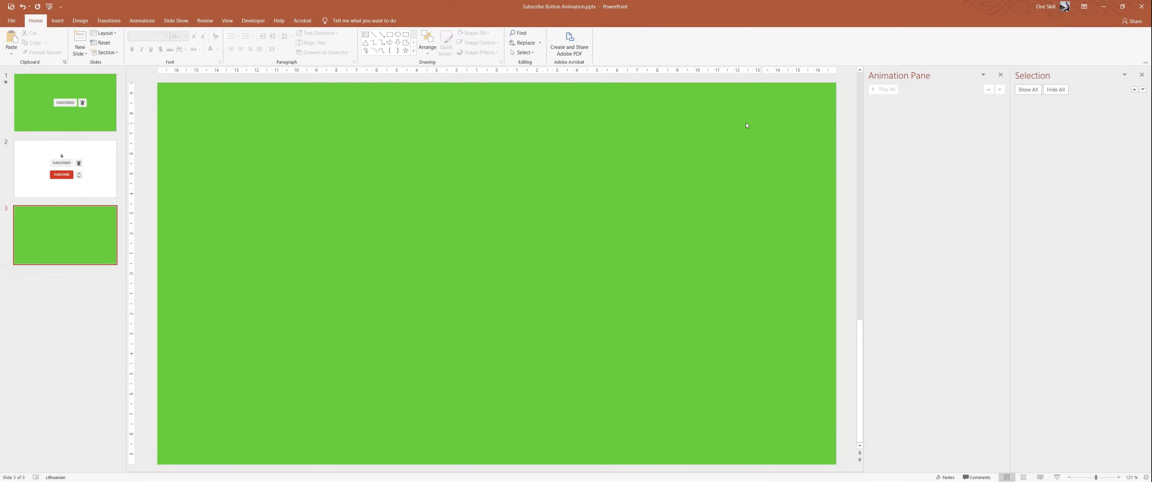
Step: Display the guides and copy the red Subscribe button from slide 2 onto the green slide 3
left_click(227, 21)
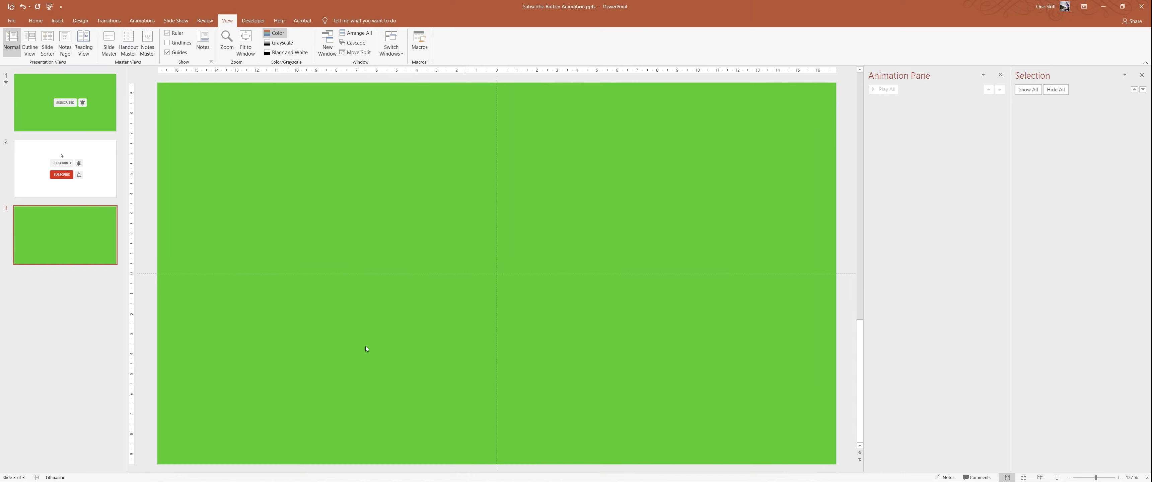
key("Page_Up")
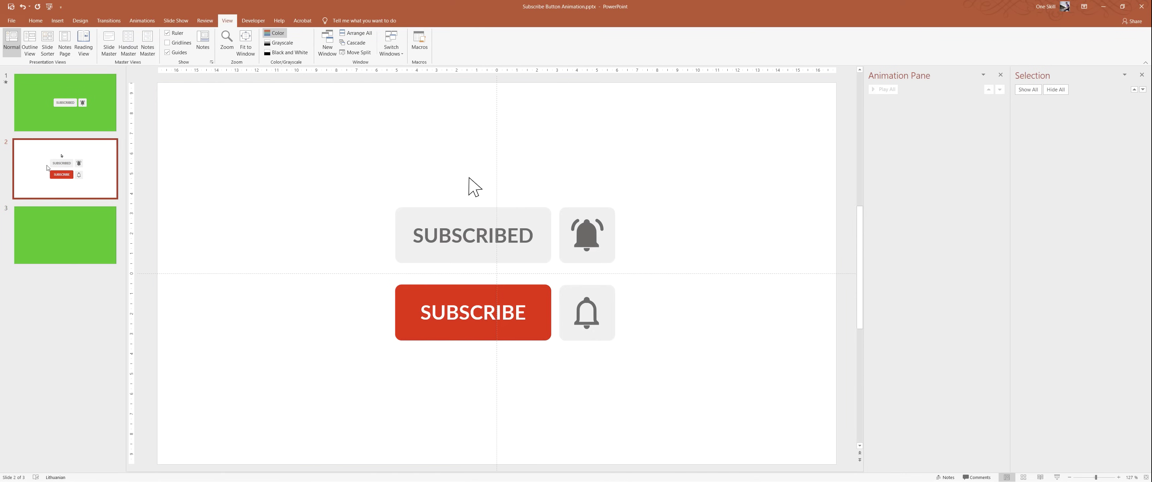
left_click(407, 297)
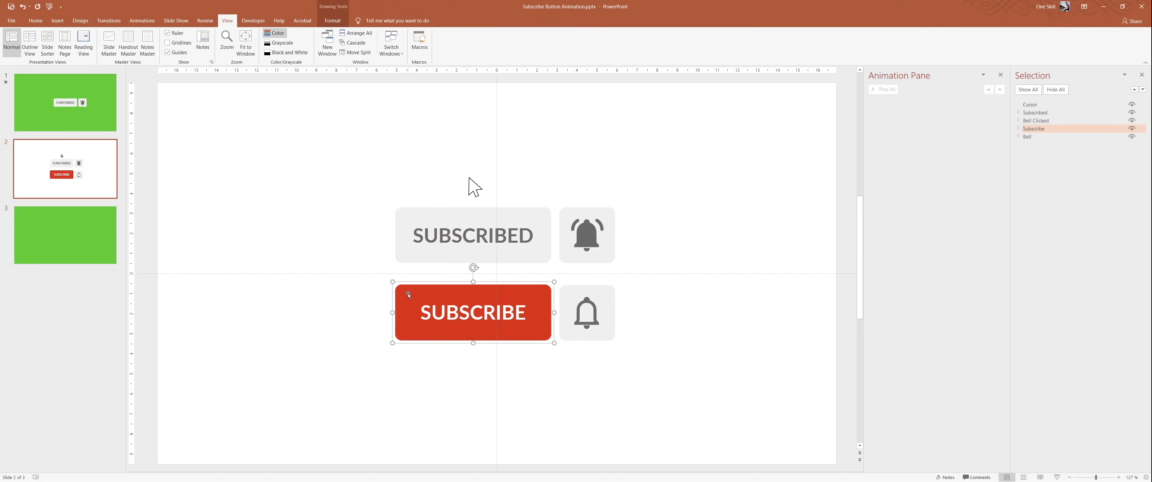
key("Page_Down")
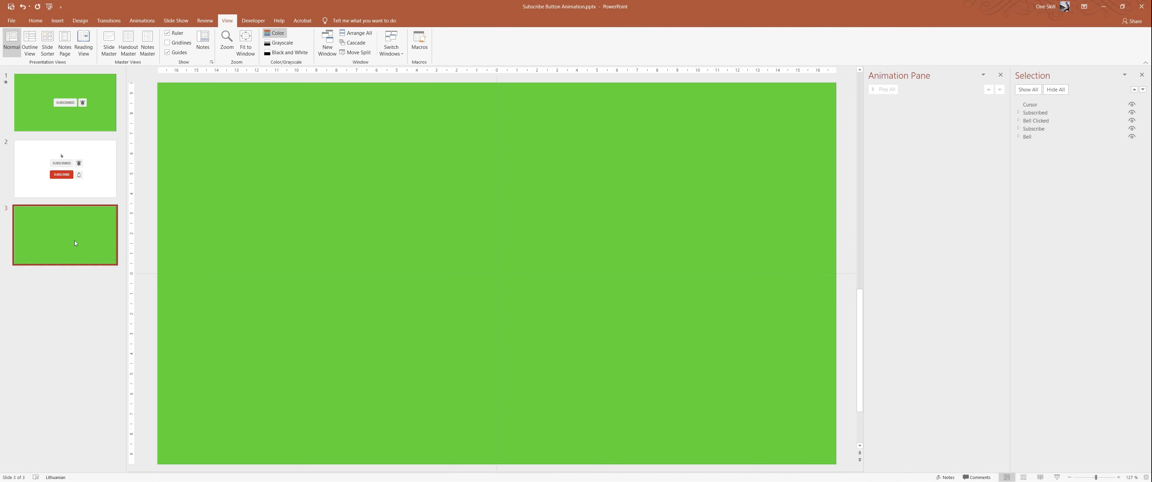
key("ctrl+v")
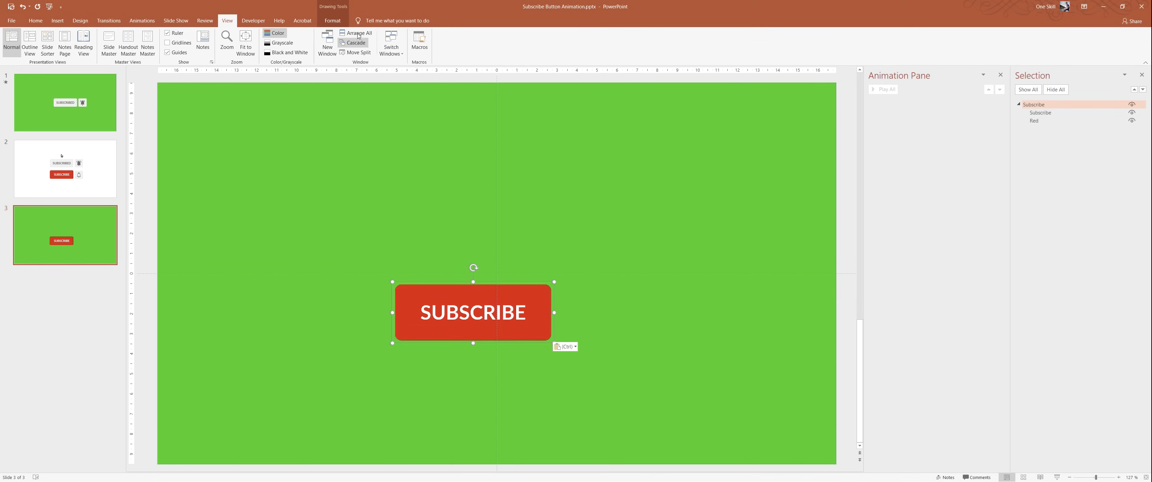
Step: Align the Subscribe button to the horizontal center and vertical middle of slide 3
left_click(334, 22)
left_click(553, 33)
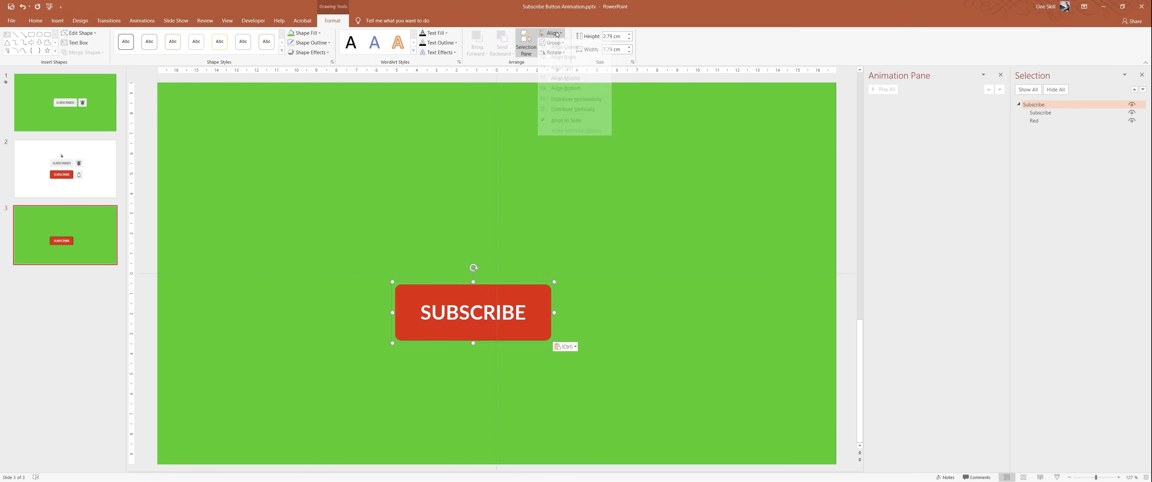
left_click(564, 53)
left_click(552, 34)
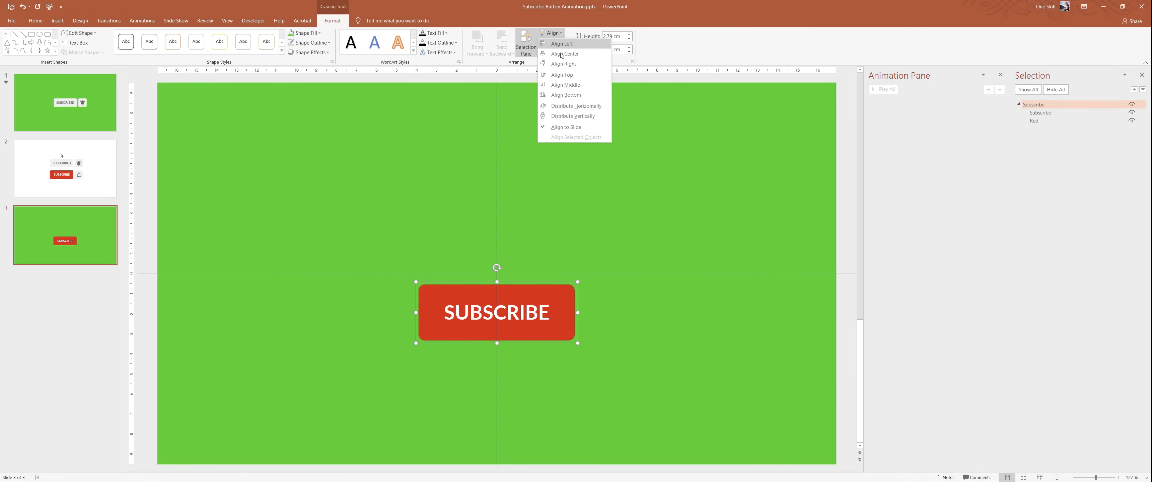
left_click(574, 85)
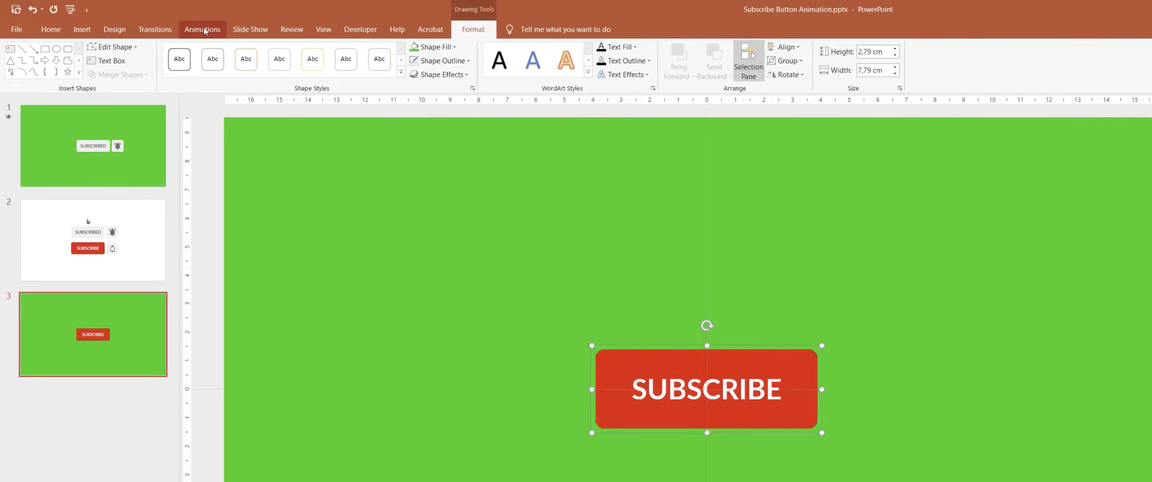
Step: Apply a Fly In entrance animation to the Subscribe button, coming from the left with a duration of 1 second
left_click(142, 20)
left_click(319, 92)
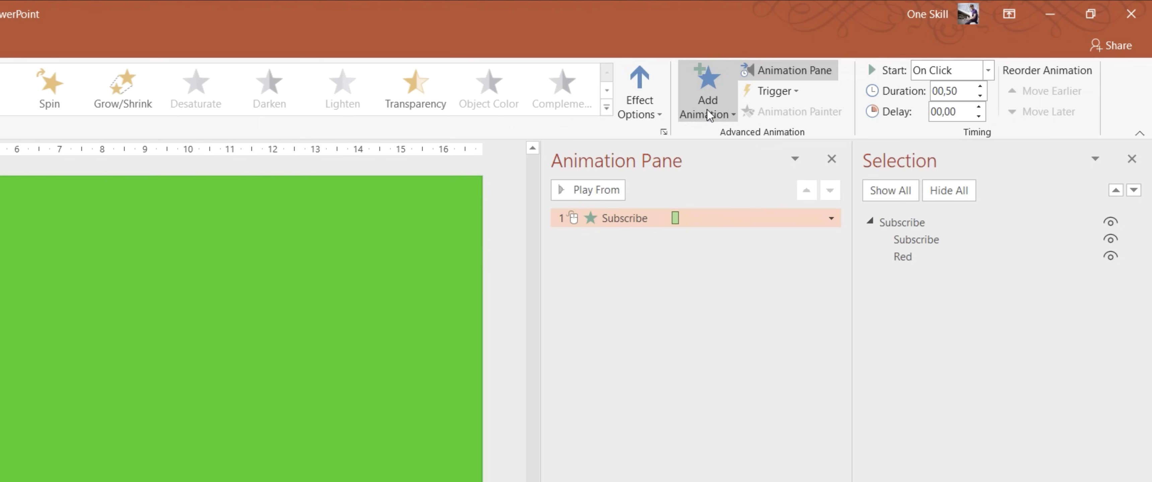
left_click(654, 105)
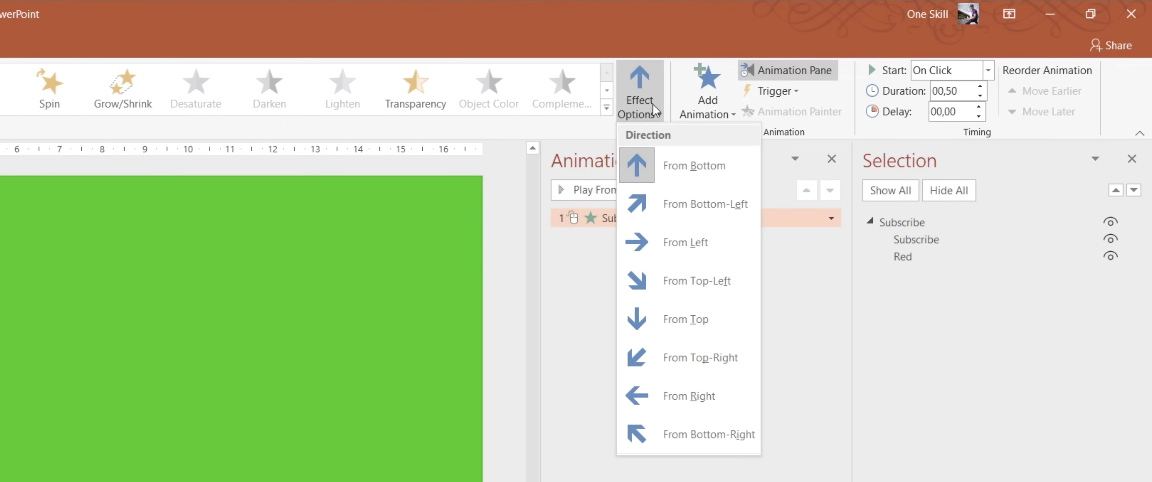
left_click(697, 246)
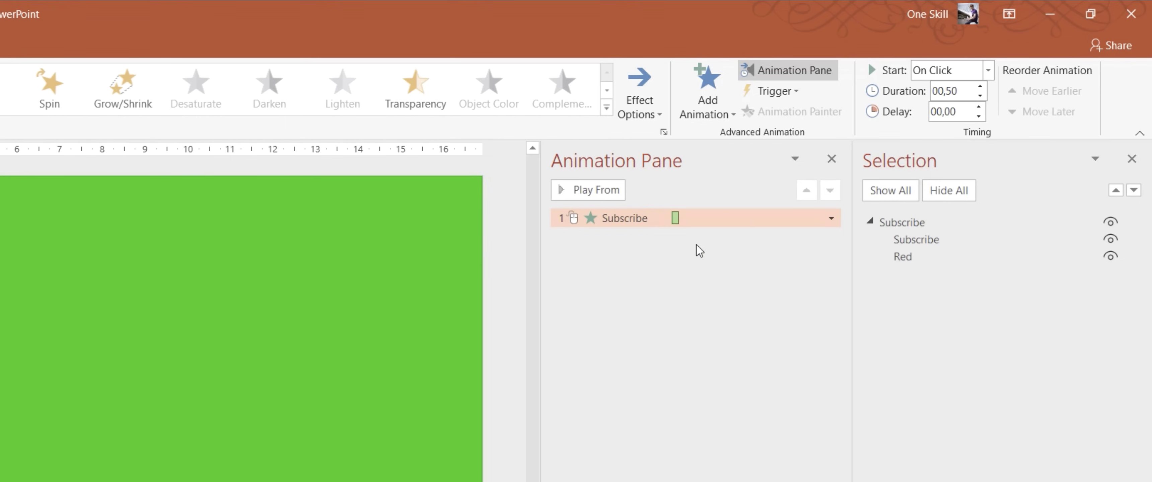
left_click(961, 92)
type("1")
key("Return")
Step: Set the bounce end of the Subscribe button's Fly In effect to 0,6 seconds
left_click(831, 218)
left_click(717, 304)
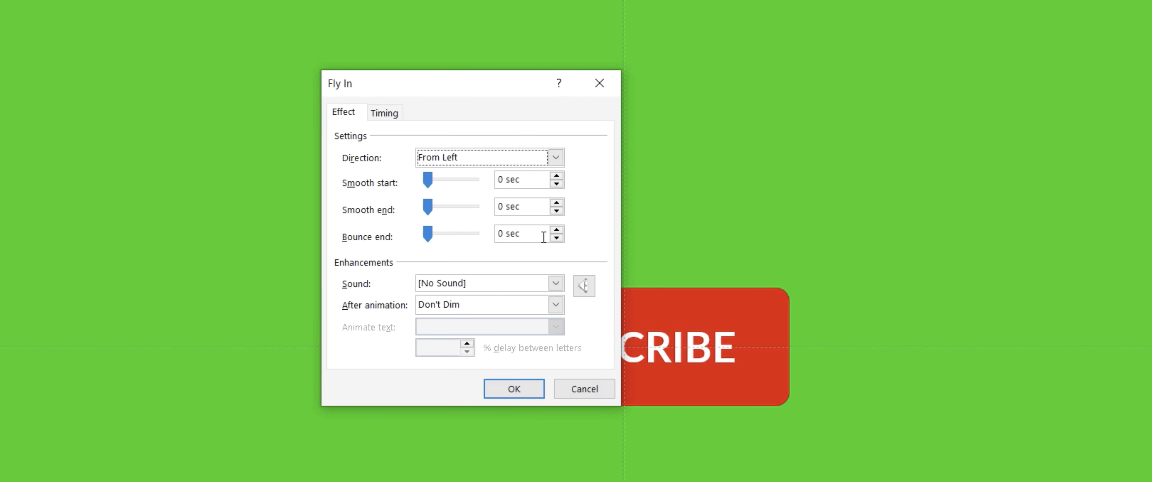
left_click_drag(544, 234, 438, 232)
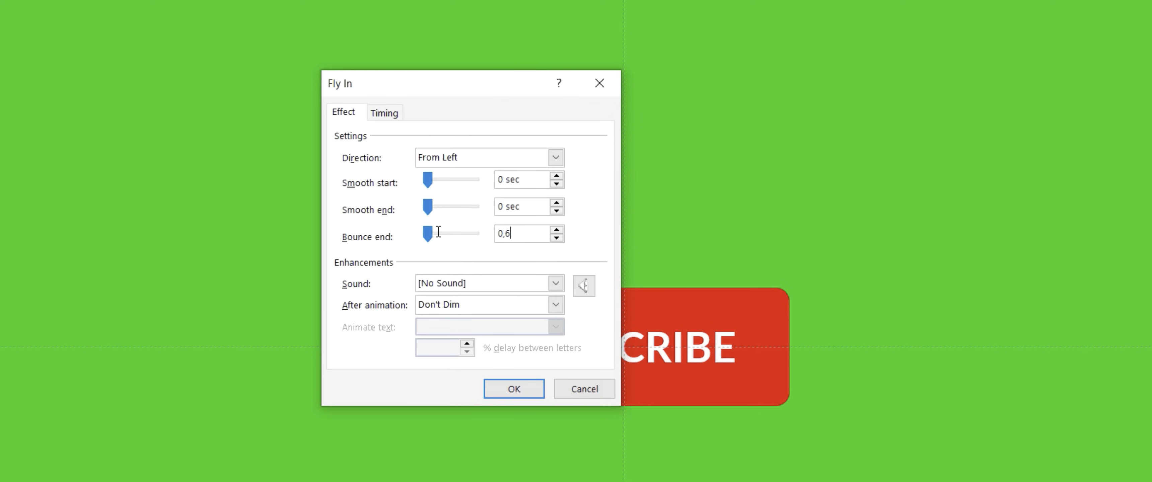
left_click(514, 388)
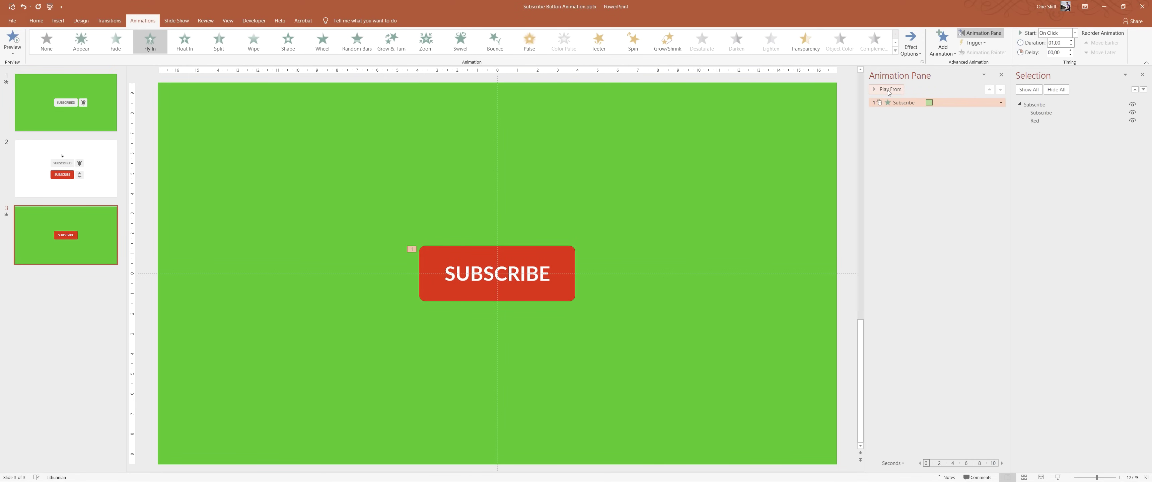
Step: Copy the Cursor shape from slide 2 onto the green slide 3
left_click(99, 169)
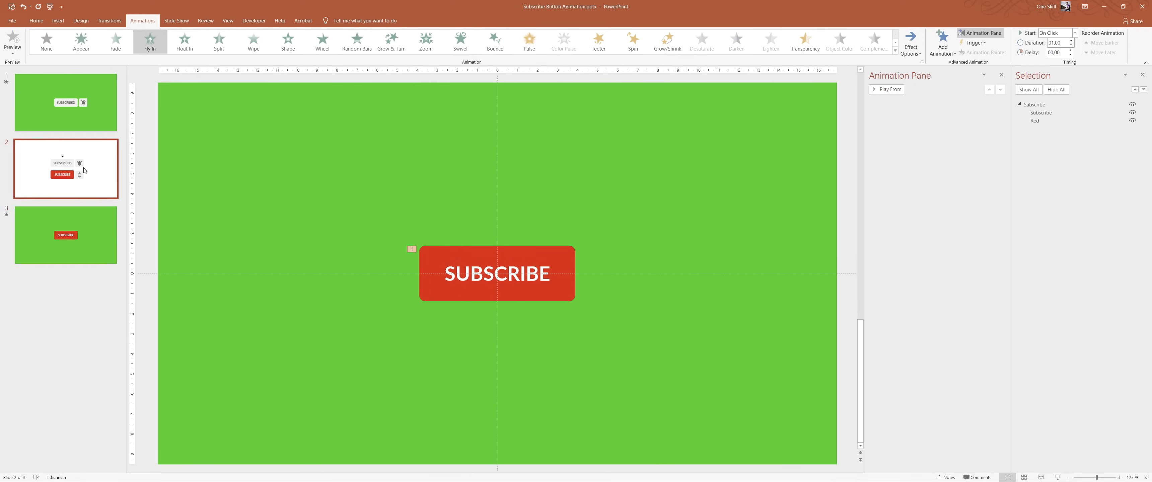
left_click(468, 188)
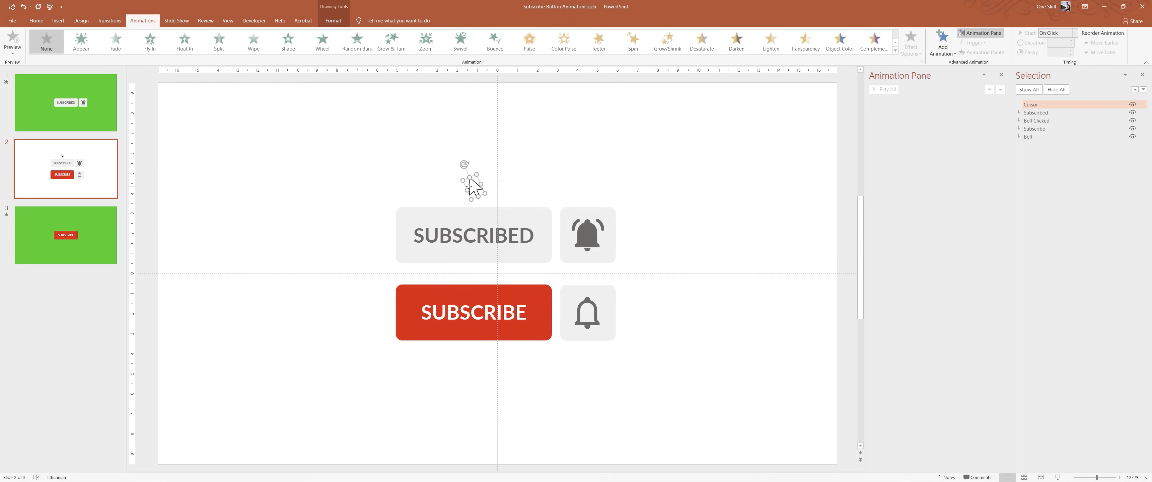
left_click(89, 238)
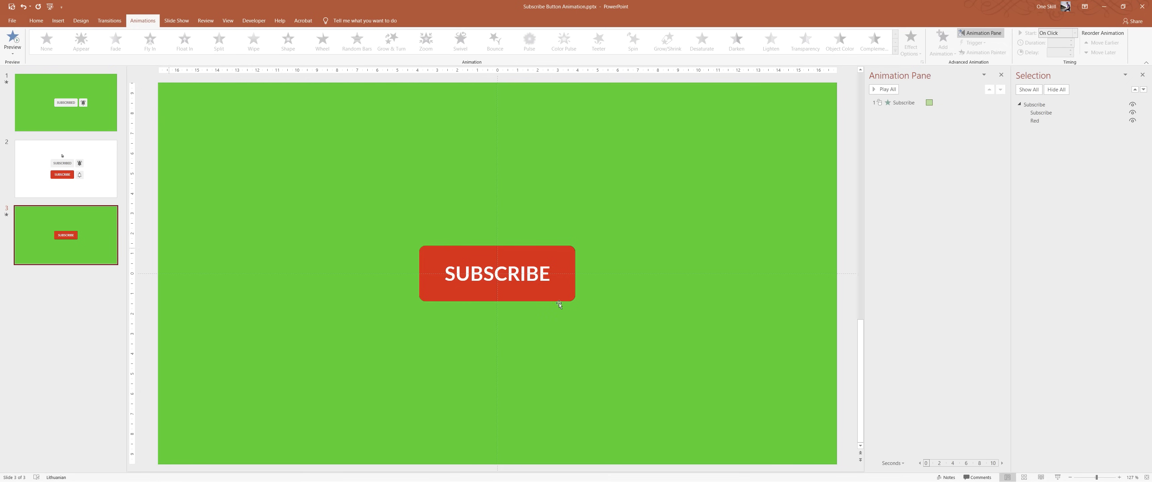
key("ctrl+v")
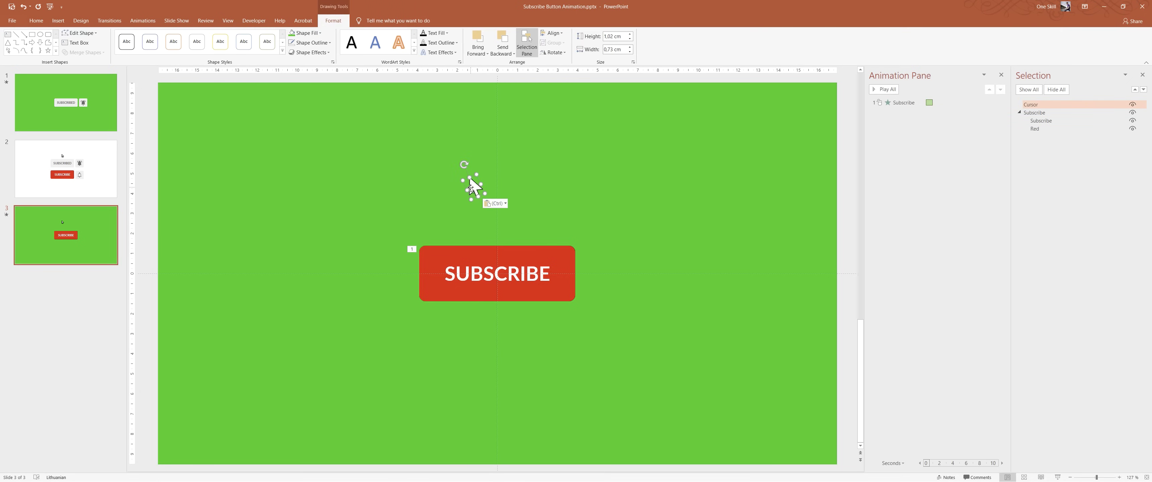
Step: Move the cursor shape off the slide, just below its lower edge and slightly right of center
left_click_drag(503, 244, 528, 343)
scroll(569, 351, "down", 5)
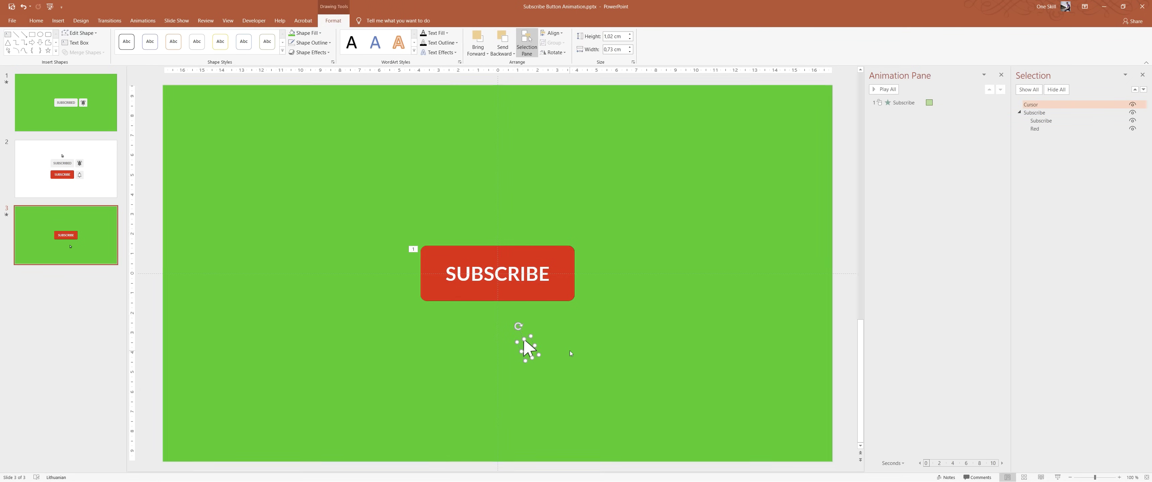
left_click_drag(518, 320, 553, 378)
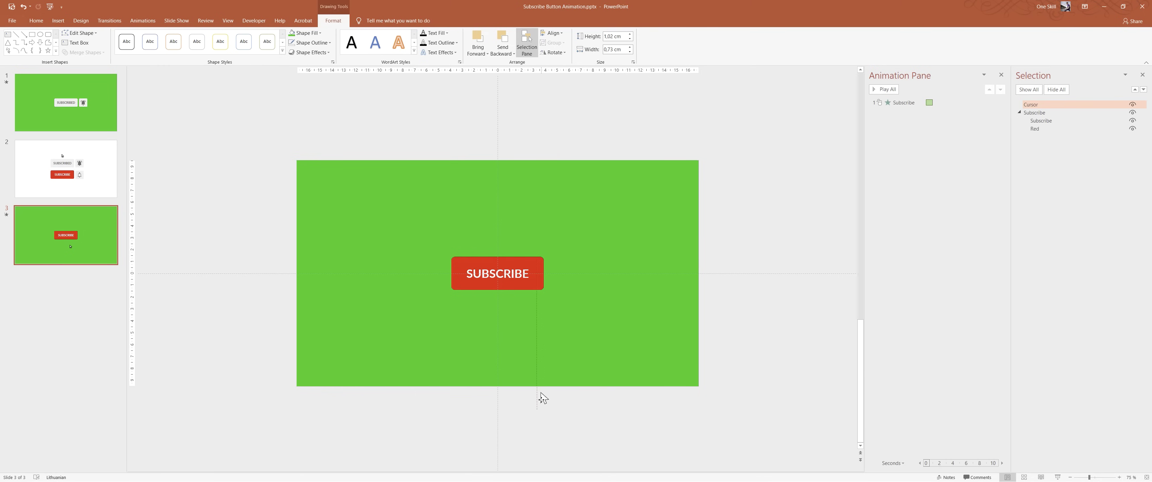
left_click(565, 402)
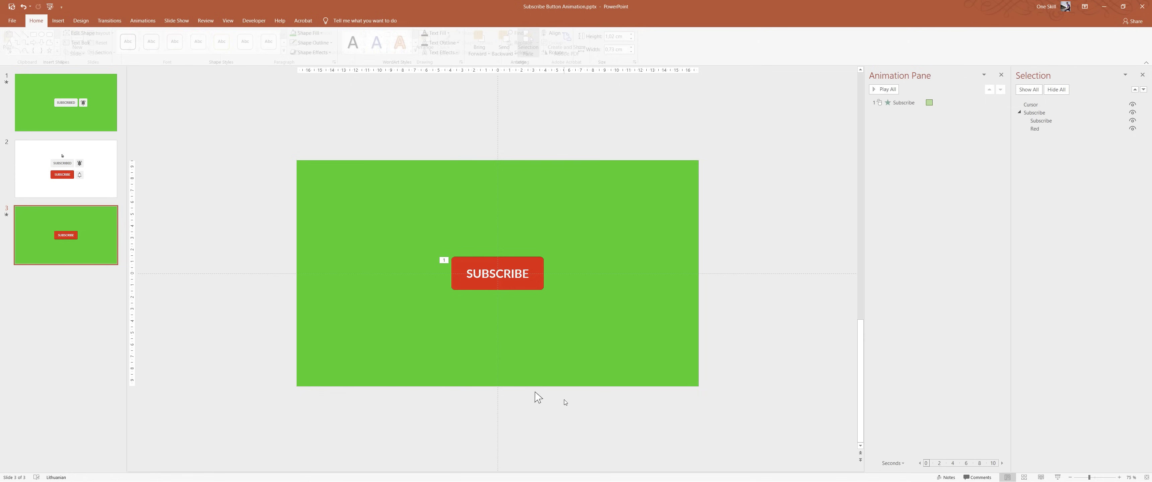
left_click(538, 397)
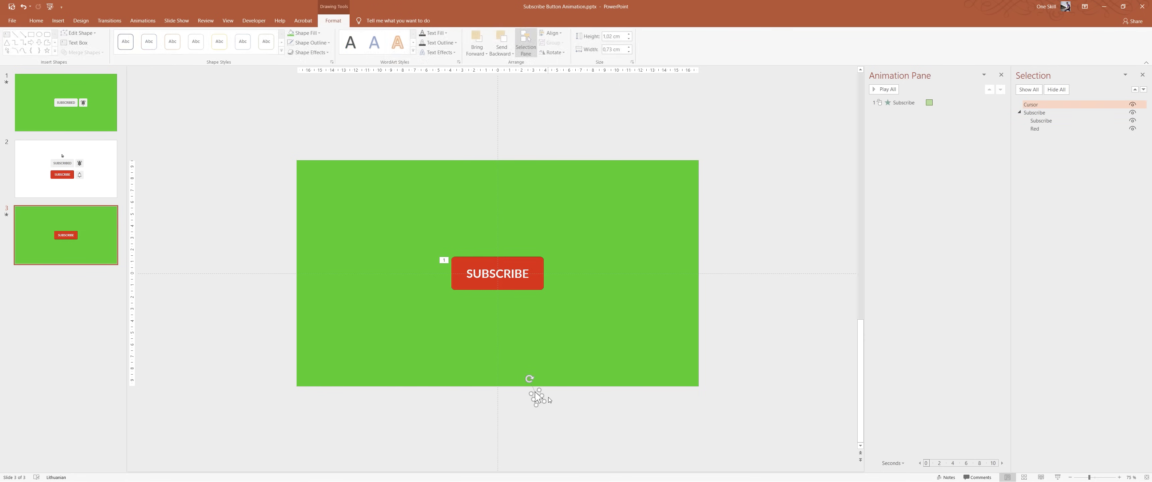
Step: Add an Arc Down motion path animation to the cursor shape below the slide
scroll(548, 397, "up", 3)
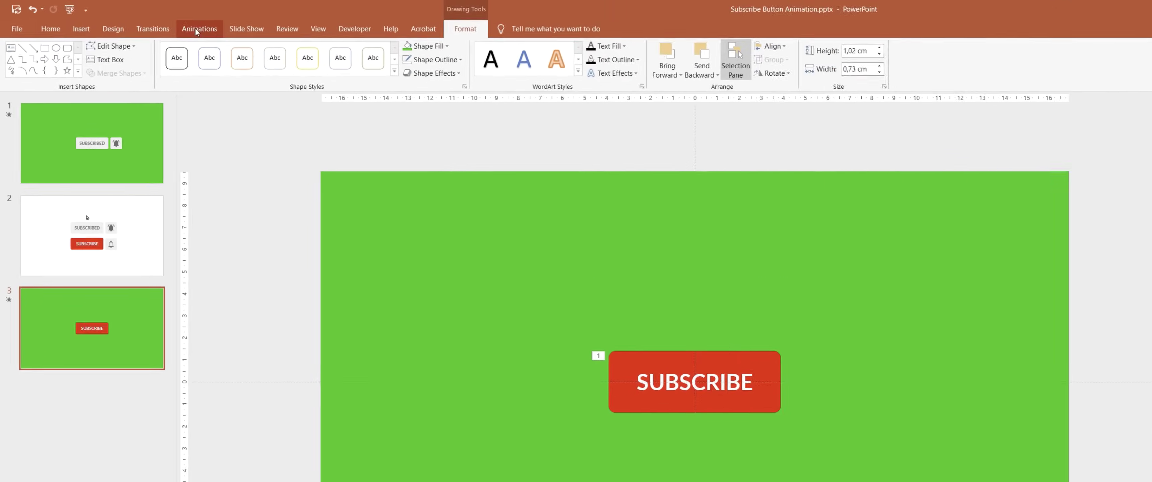
left_click(142, 20)
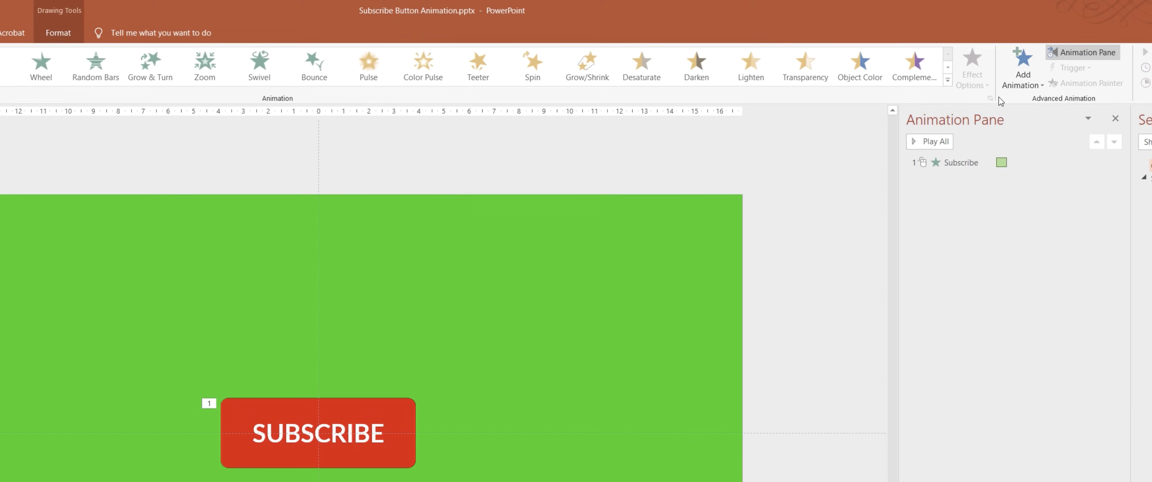
left_click(1023, 69)
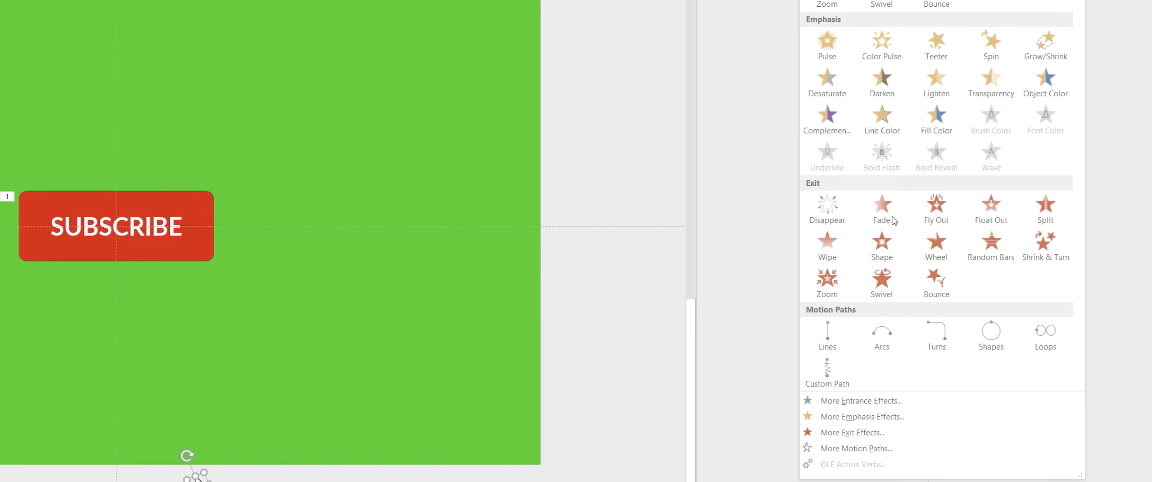
left_click(875, 449)
scroll(296, 256, "down", 1)
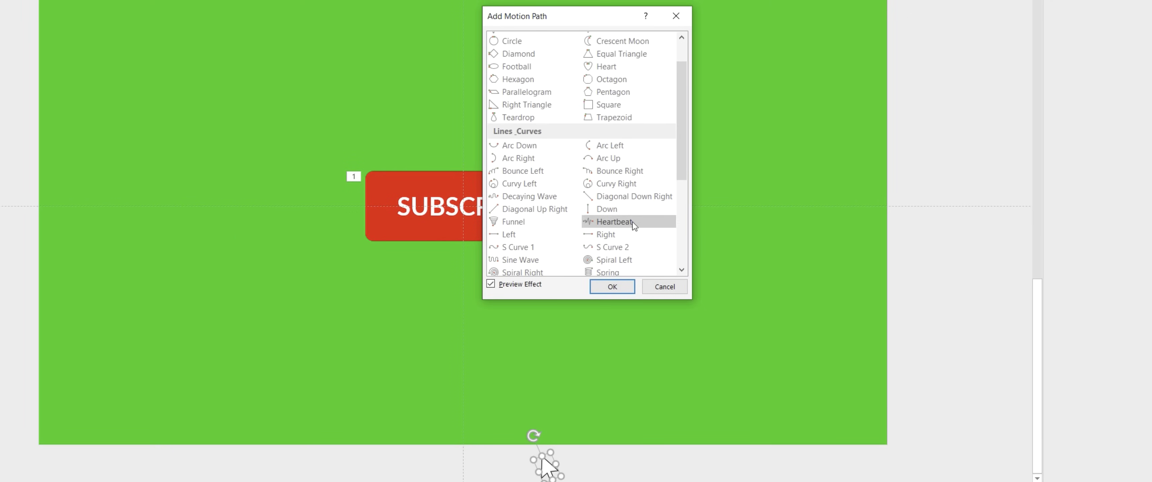
left_click(519, 145)
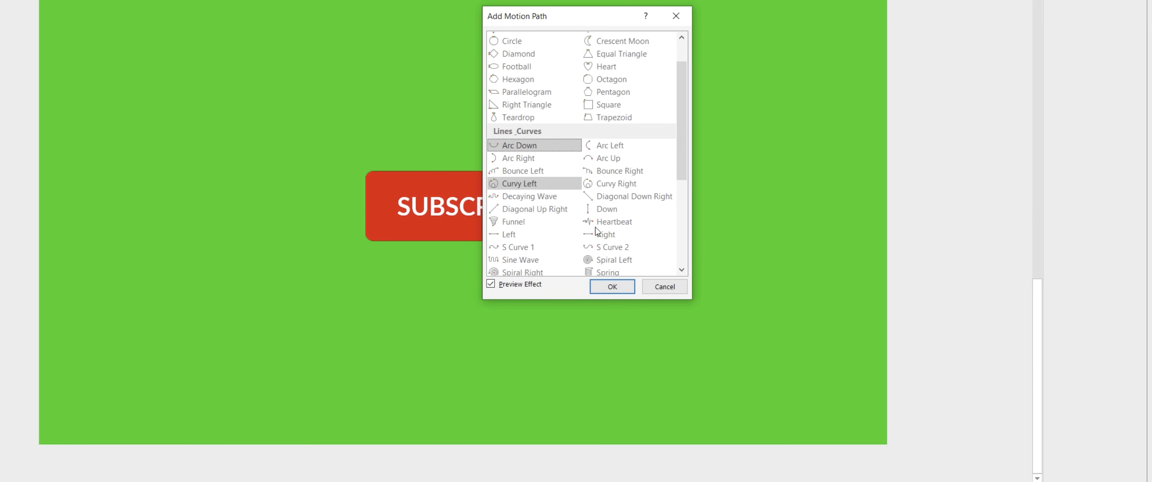
left_click(617, 288)
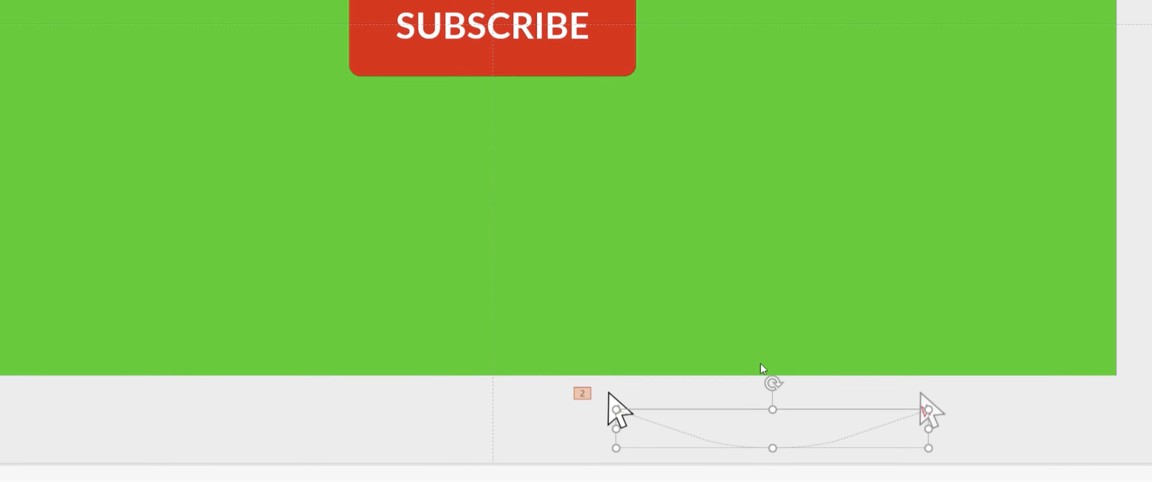
Step: Edit the points of the cursor's motion path and move its end point onto the Subscribe button's lower right corner
right_click(862, 433)
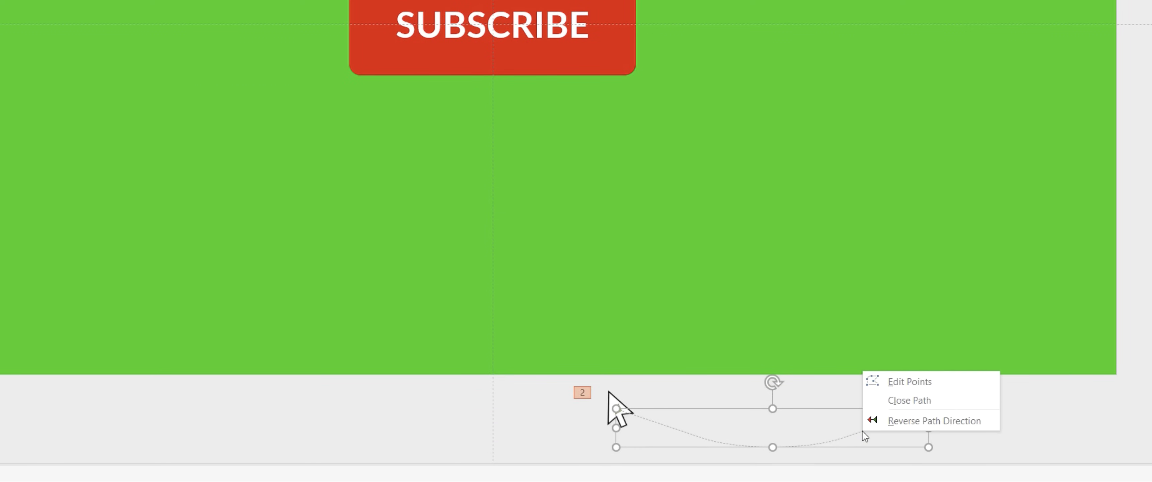
left_click(921, 381)
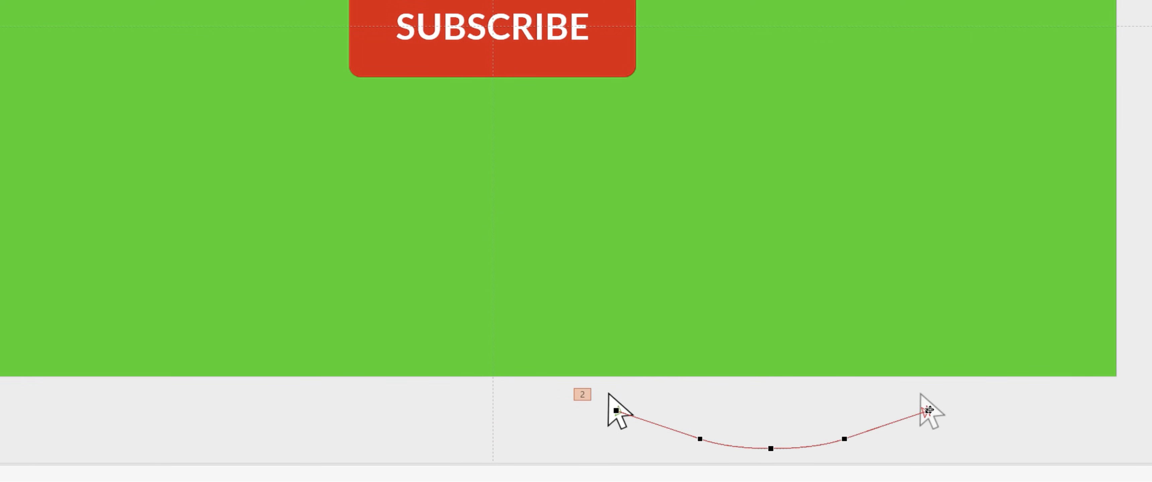
left_click_drag(791, 228, 613, 51)
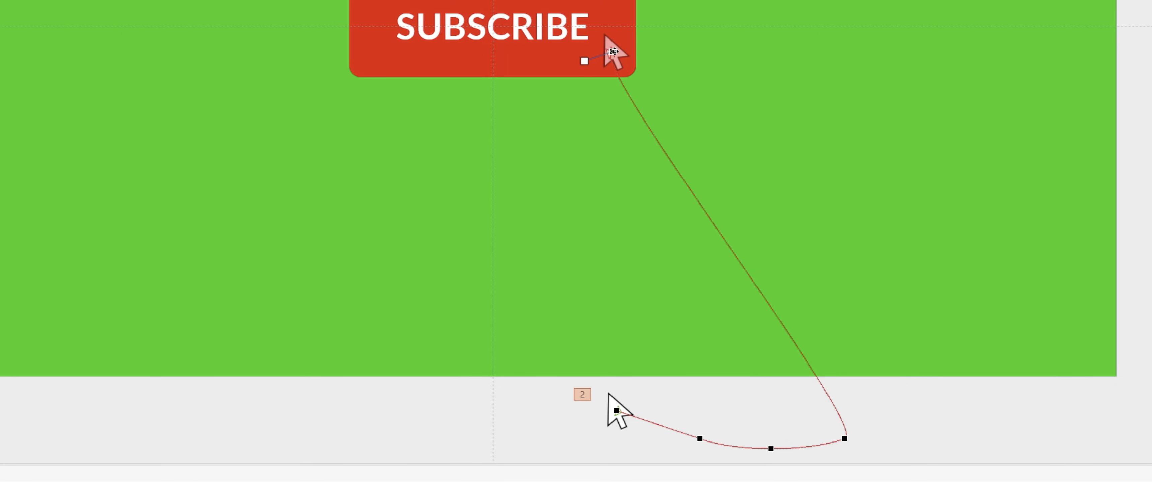
Step: Delete the three intermediate points of the cursor's motion path, keeping only its start and end points
right_click(845, 438)
left_click(892, 316)
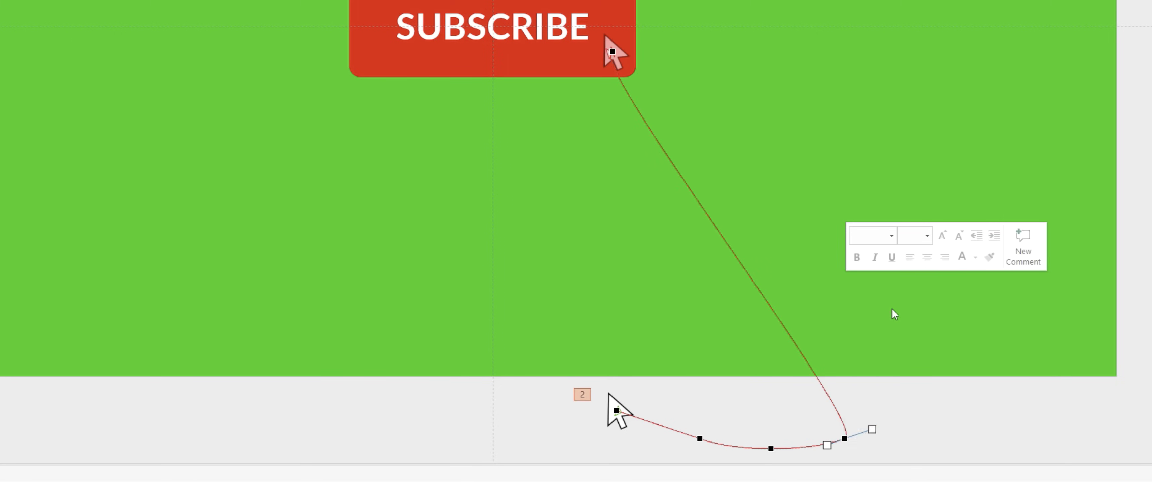
right_click(771, 442)
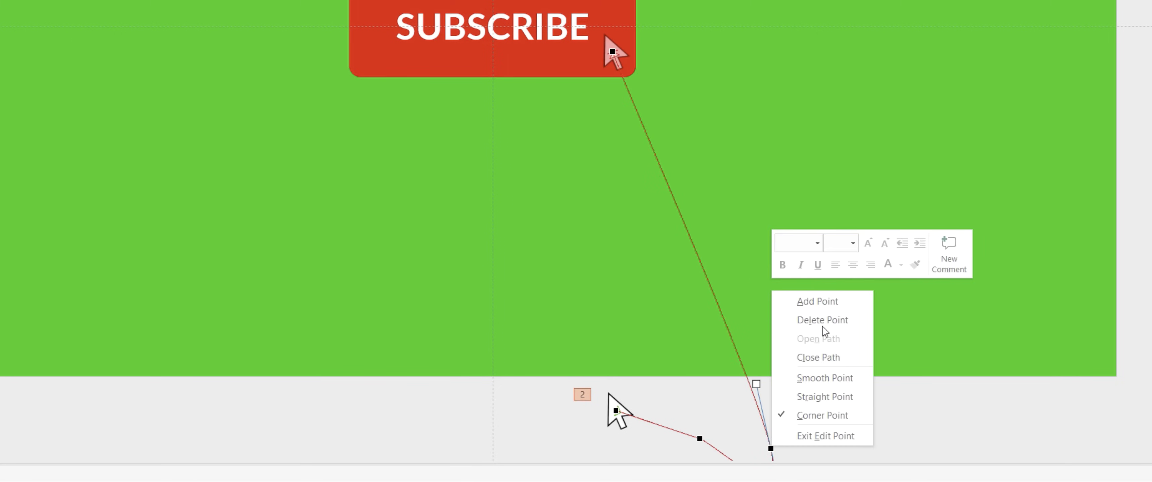
left_click(788, 364)
right_click(700, 449)
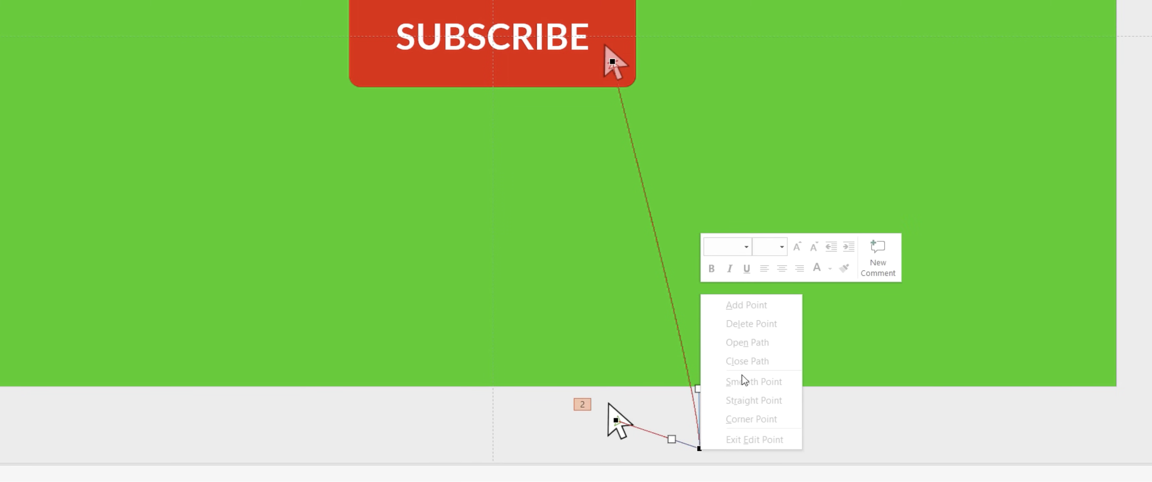
key("Escape")
right_click(699, 449)
left_click(762, 320)
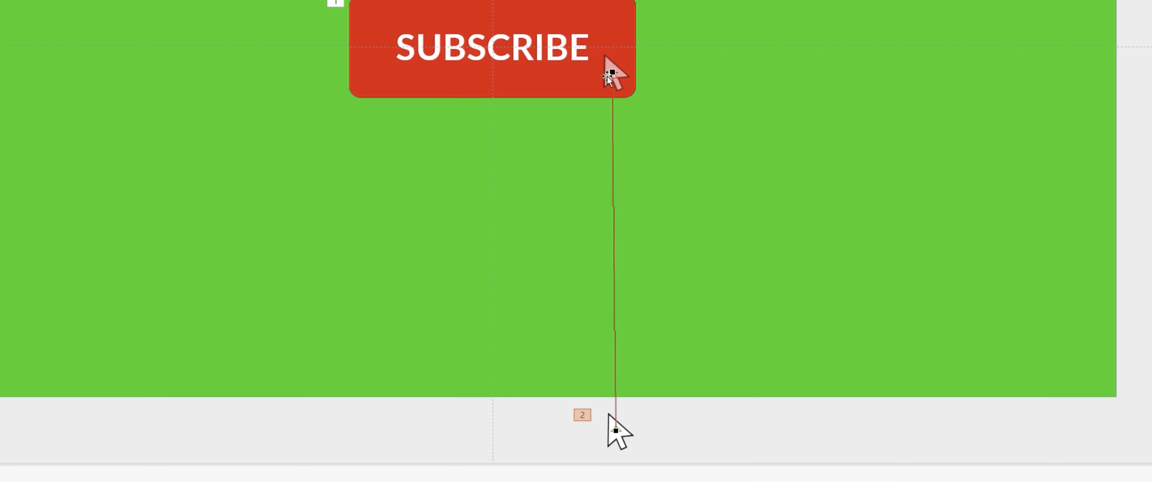
Step: Bend the cursor's motion path into a smooth arc bulging to the right using the handles of its two end points
left_click_drag(622, 194, 727, 236)
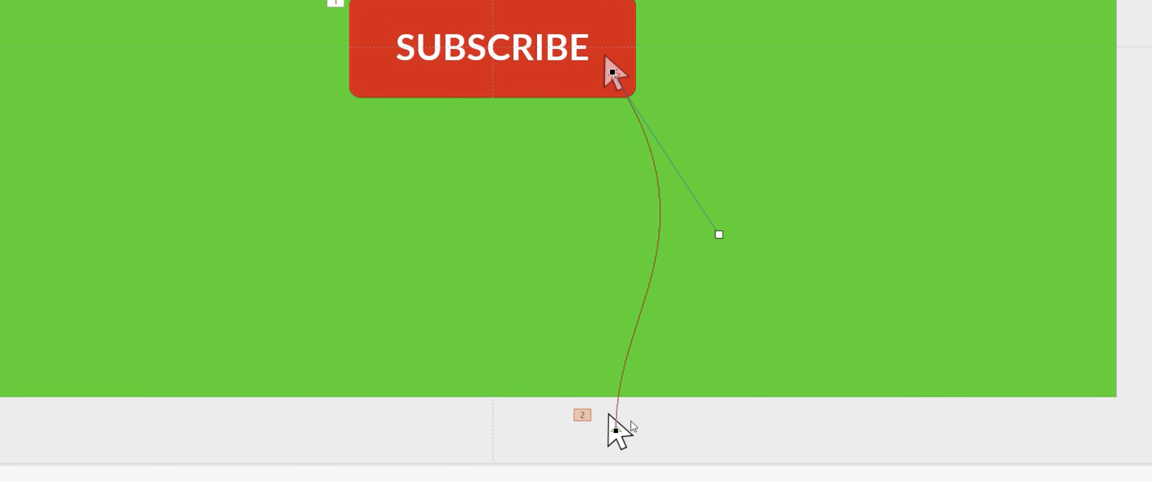
left_click(616, 430)
left_click_drag(616, 313, 682, 308)
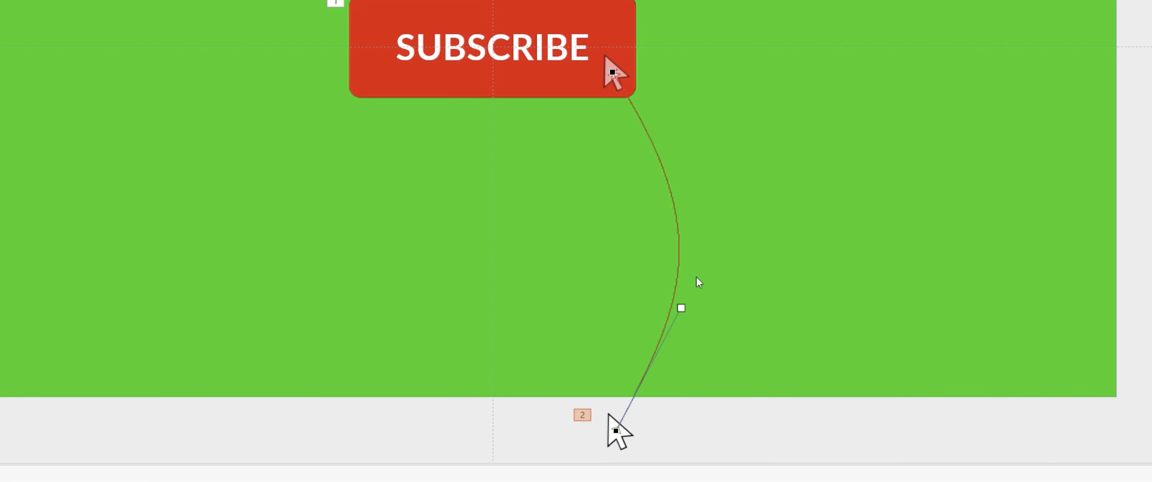
left_click(613, 74)
left_click_drag(719, 224, 721, 235)
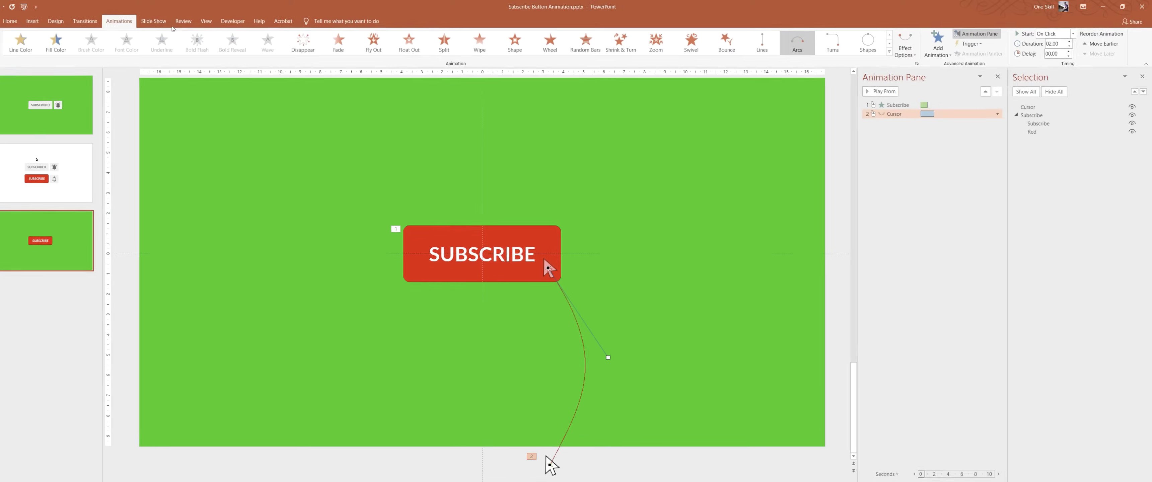
Step: Set the Cursor animation to start With Previous, with a duration of 0,5 seconds and a delay of 0,5 seconds
left_click(1061, 46)
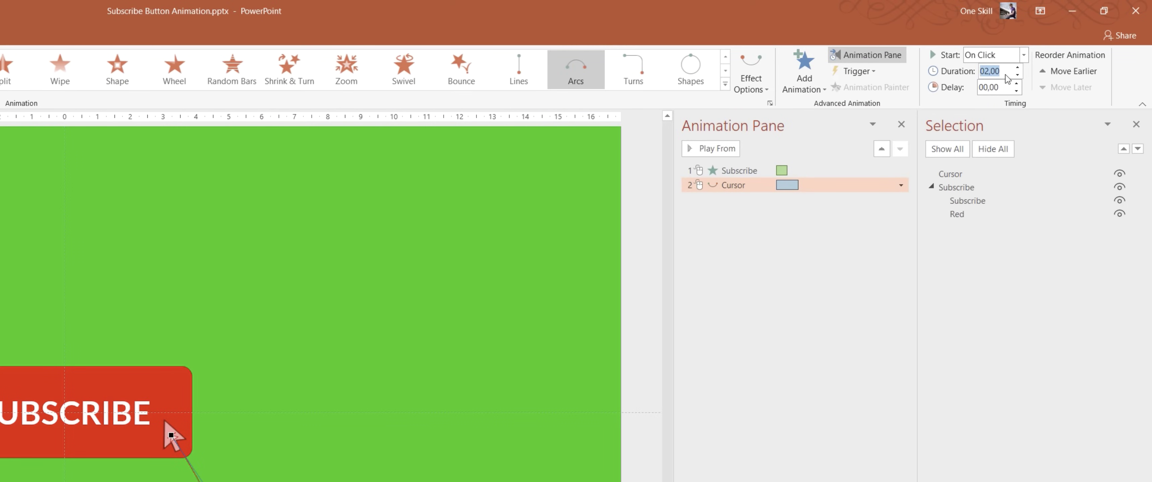
type("0,5")
key("Return")
left_click(1024, 54)
left_click(996, 86)
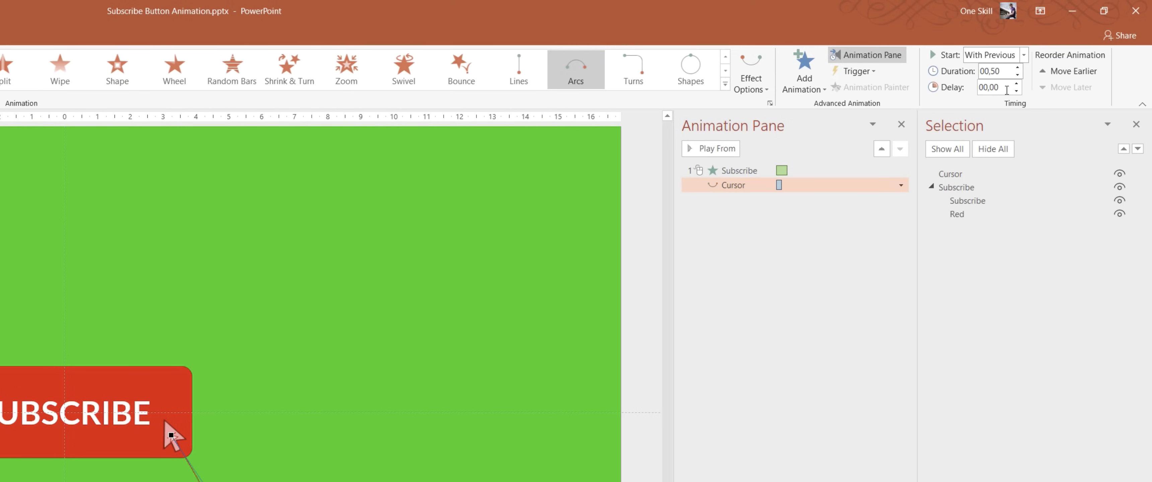
left_click(1007, 90)
type("0,5")
key("Return")
Step: Preview the slide's animations starting from the Subscribe button's Fly In effect
left_click(739, 171)
left_click(712, 148)
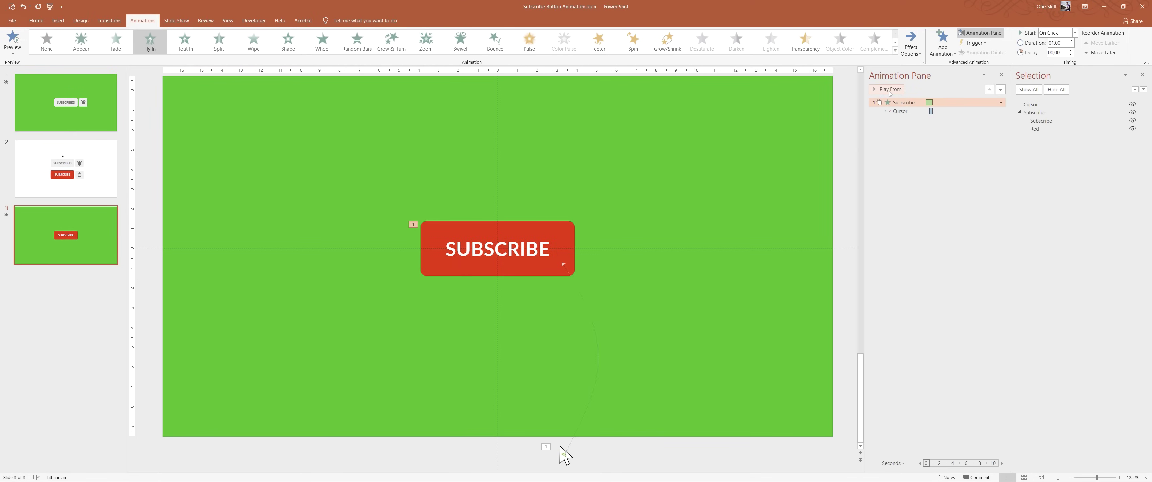
scroll(666, 248, "down", 2, "ctrl")
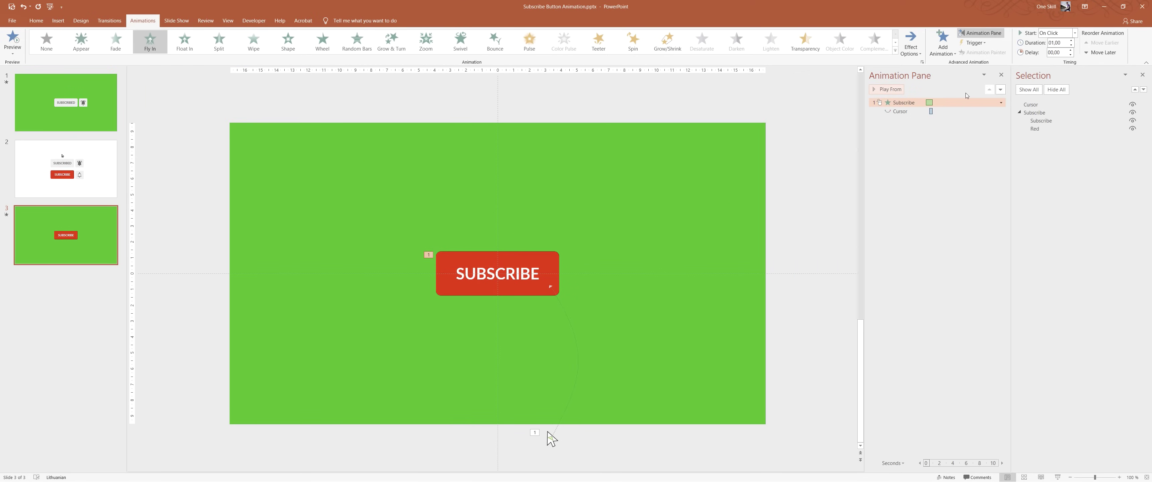
left_click(890, 89)
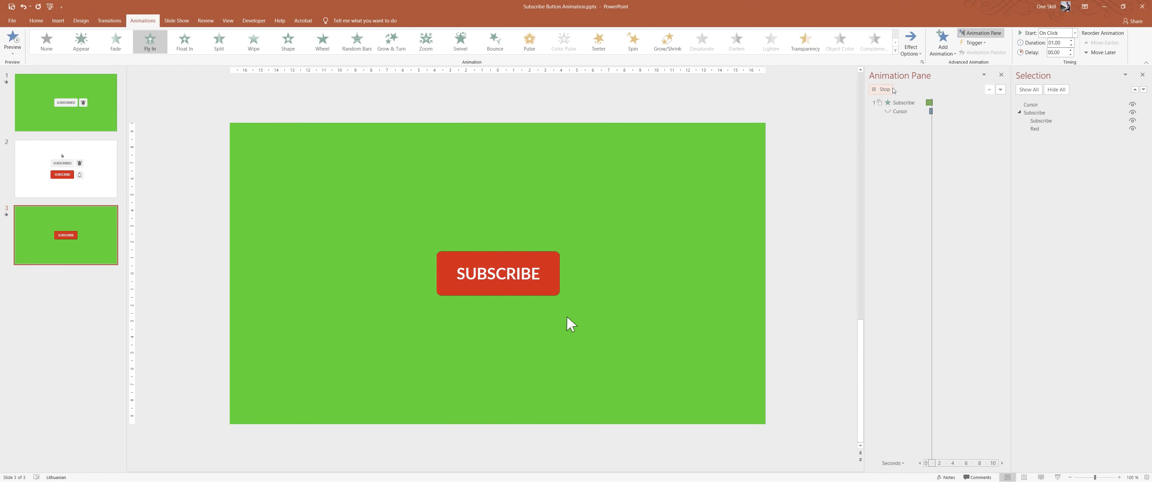
left_click(890, 89)
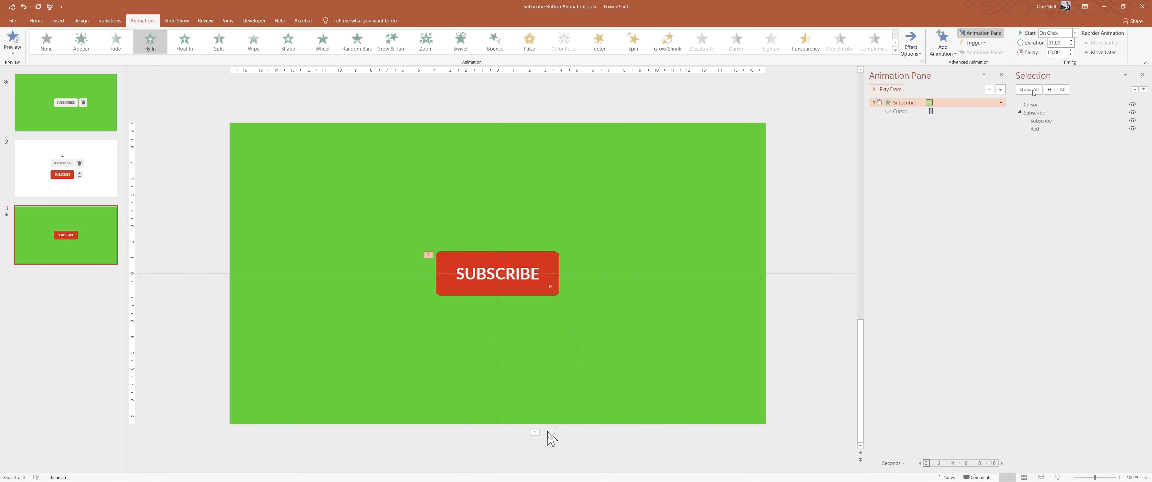
Step: Add a Grow/Shrink emphasis animation to the Subscribe button, starting With Previous and lasting 0,1 seconds
left_click(533, 260)
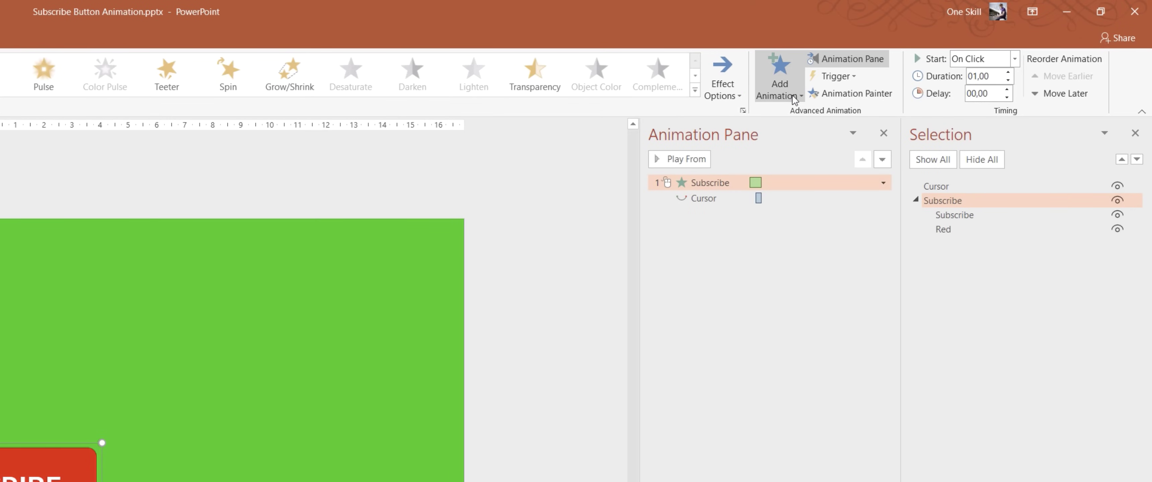
left_click(794, 100)
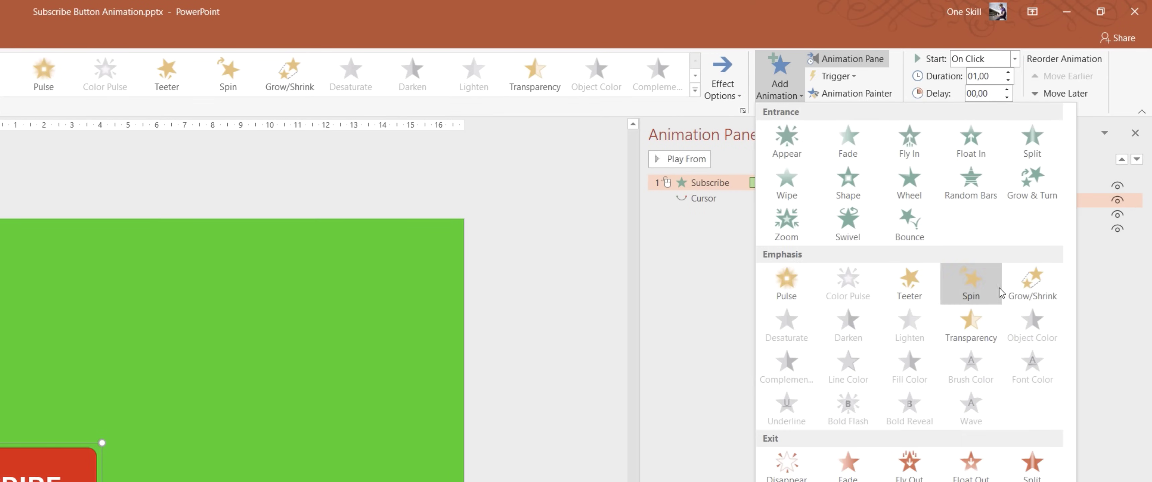
left_click(1032, 286)
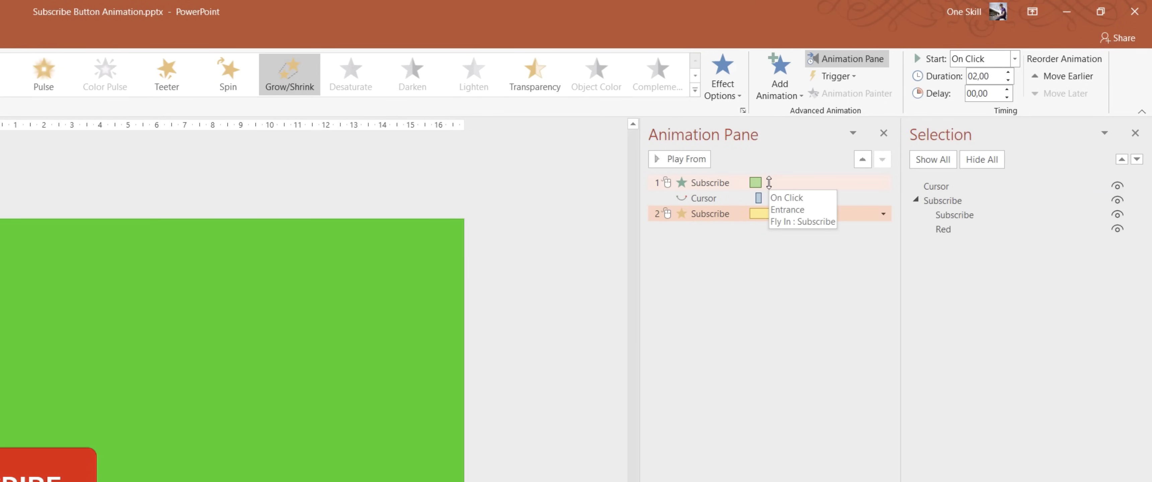
left_click(1015, 58)
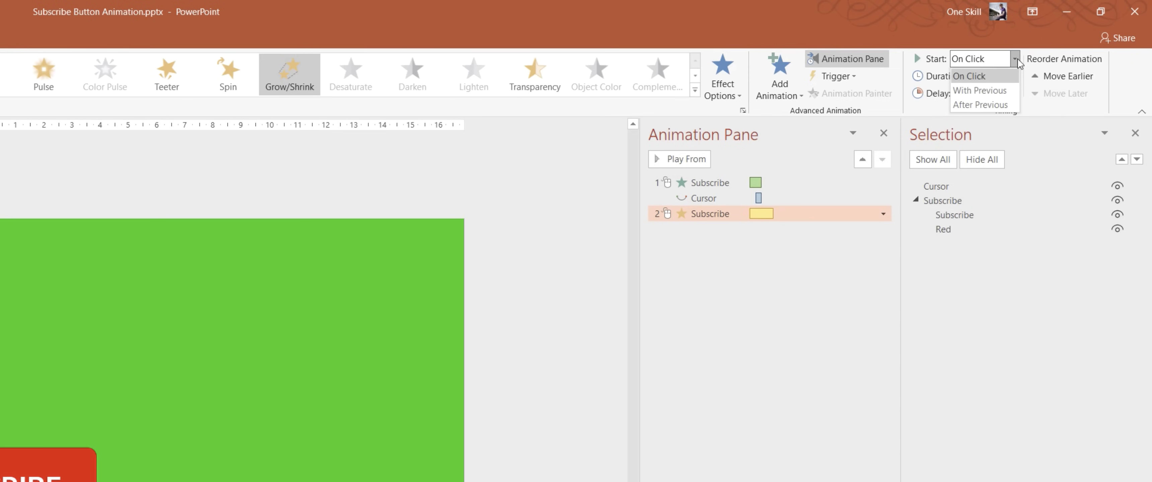
left_click(994, 90)
left_click(999, 77)
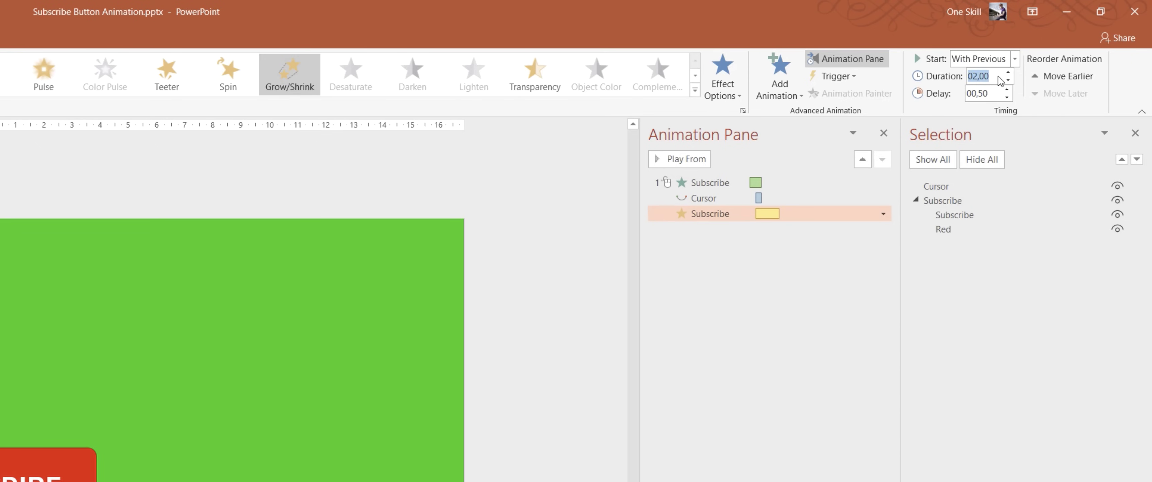
type("0,1")
key("Return")
Step: Set the Subscribe button's Grow/Shrink effect to a custom size of 90% with auto-reverse enabled
left_click(883, 214)
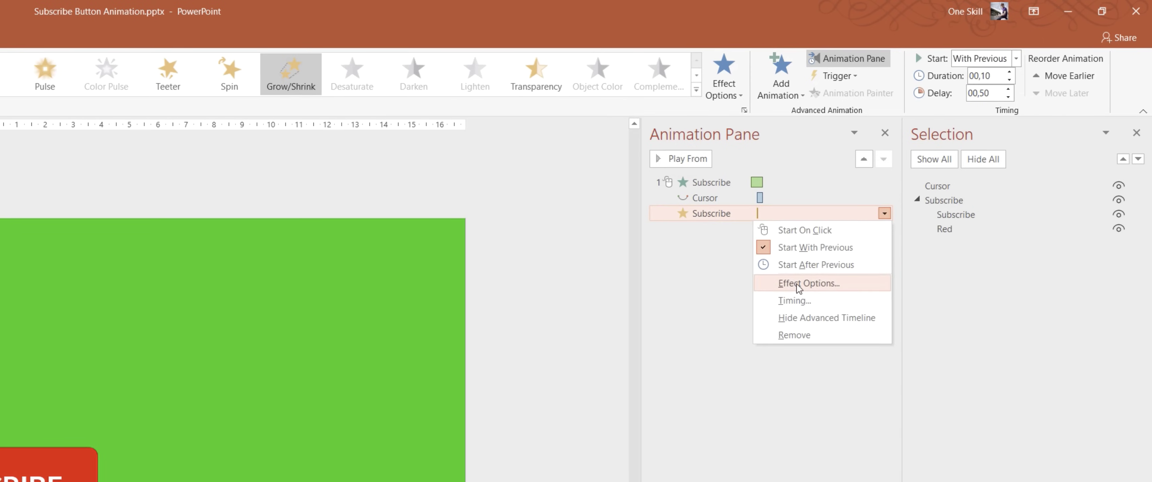
left_click(791, 287)
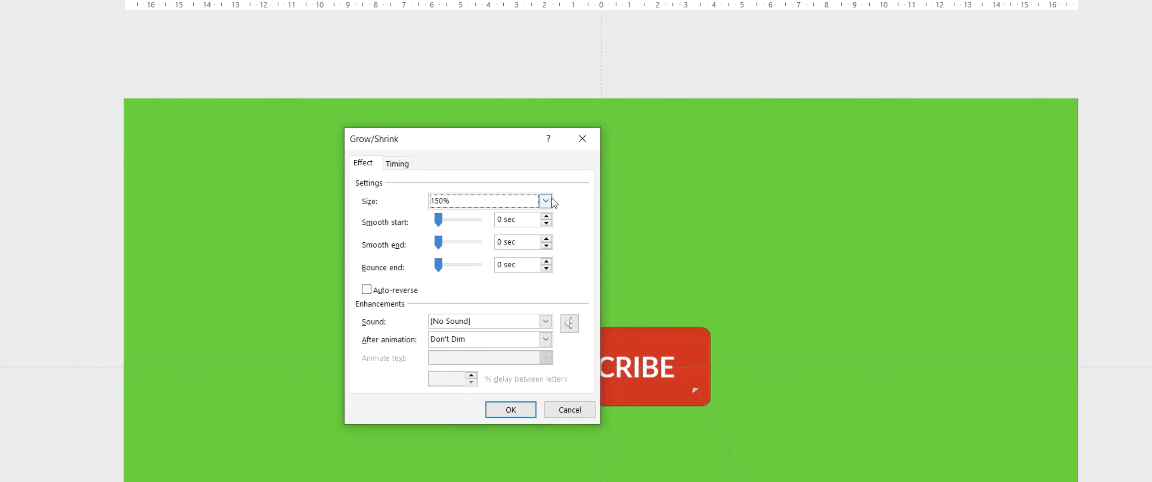
left_click(546, 201)
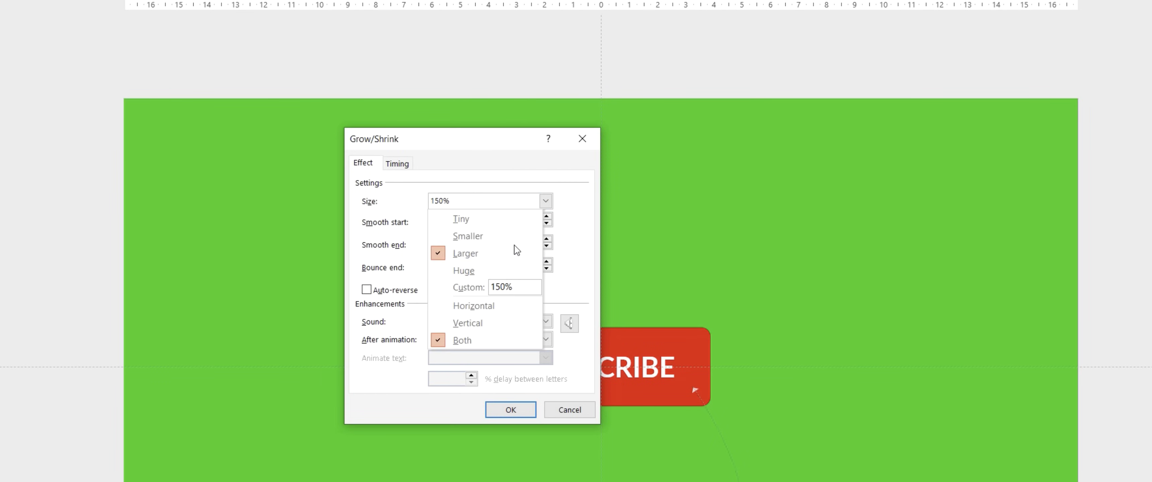
left_click(430, 289)
type("90")
key("Return")
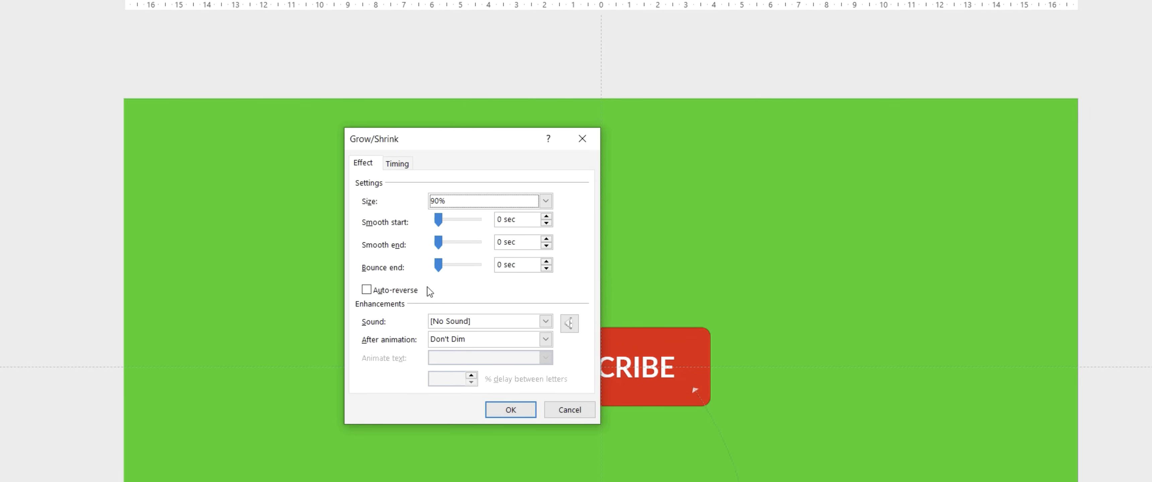
left_click(366, 290)
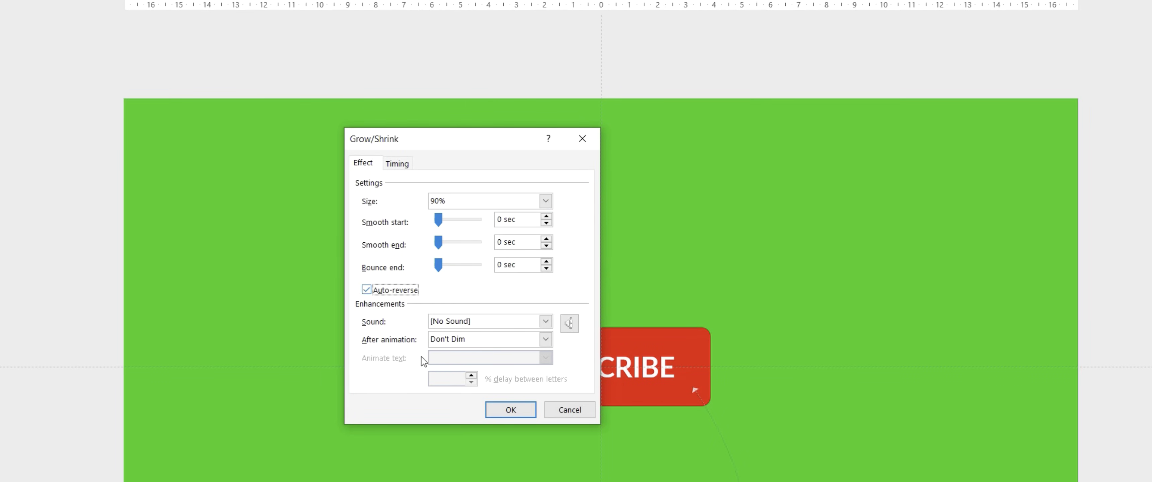
left_click(510, 409)
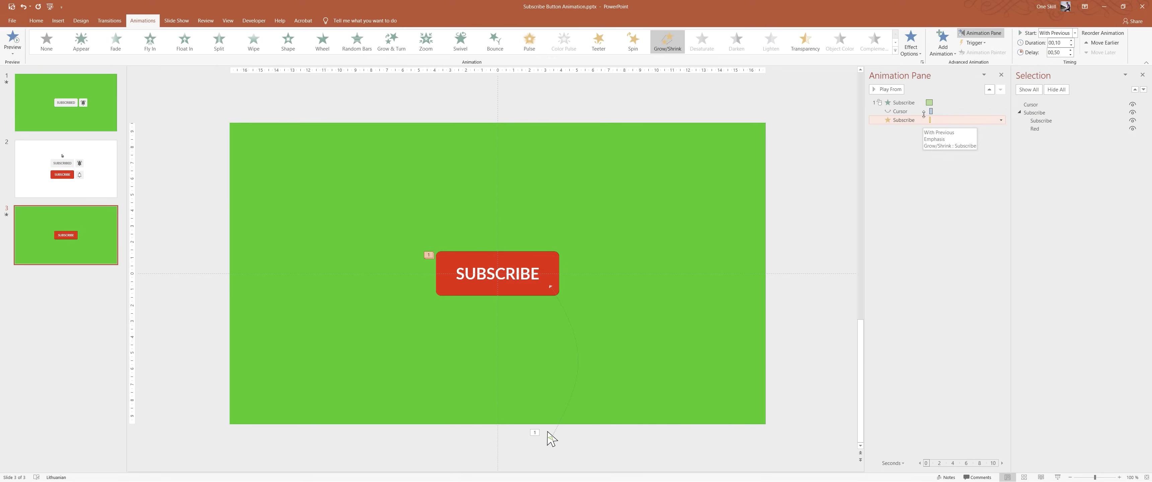
Step: Set the Grow/Shrink animation to start After Previous and preview the sequence from the Subscribe button's Fly In
left_click(1065, 33)
left_click(1056, 58)
left_click(897, 103)
left_click(894, 89)
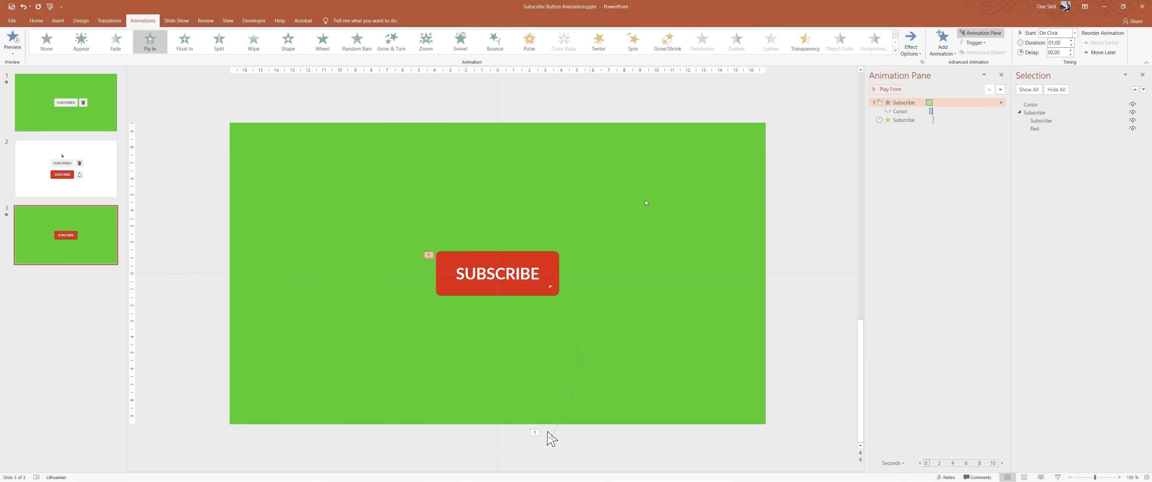
Step: Copy the outlined Bell group from slide 2 onto slide 3 and place it just right of the Subscribe button
left_click(65, 169)
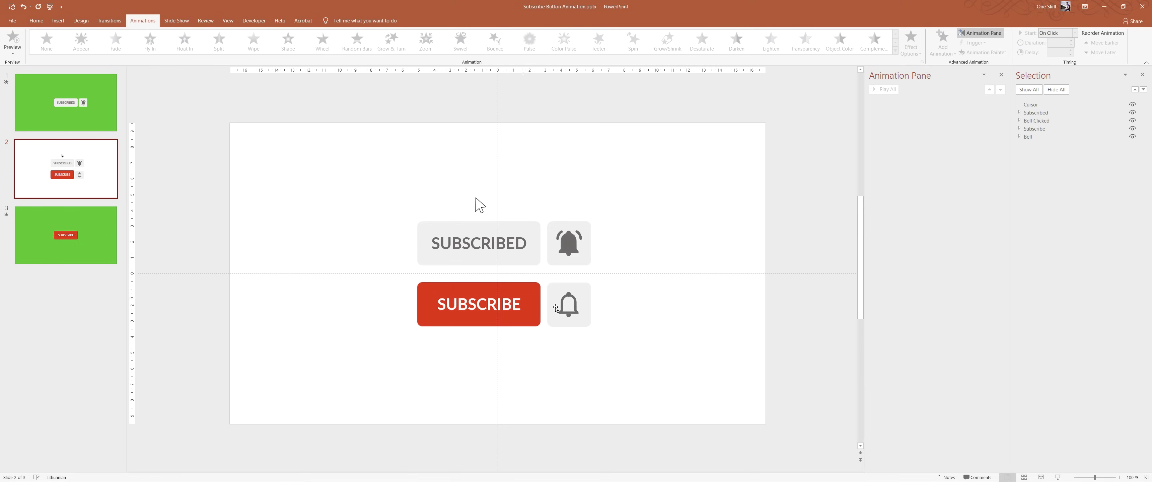
left_click(586, 291)
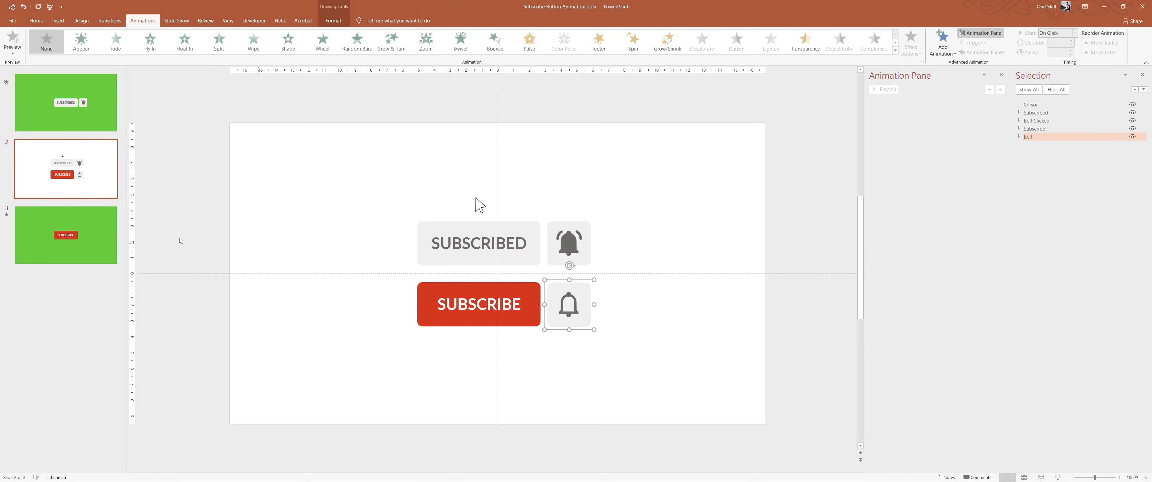
key("Page_Down")
key("ctrl+v")
left_click_drag(576, 291, 593, 260)
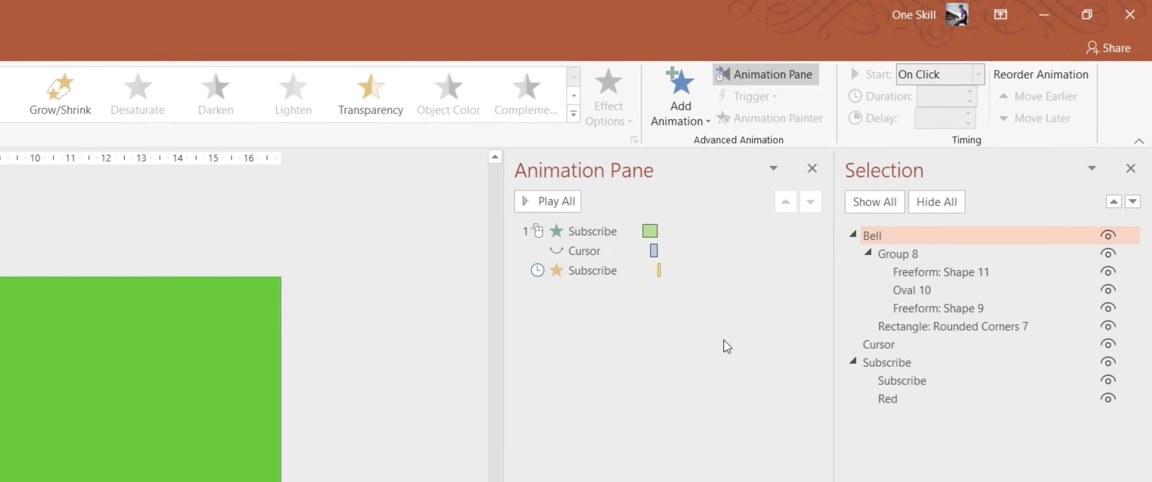
Step: Collapse the Bell and Subscribe groups in the object list and bring the Cursor above the Bell in the stacking order
left_click(1020, 104)
left_click(847, 277)
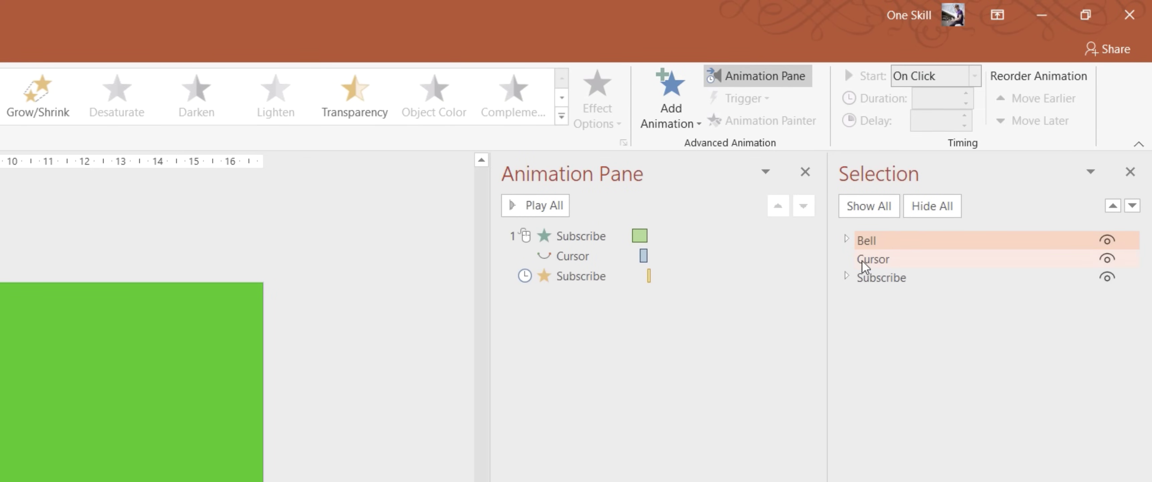
left_click(865, 261)
left_click_drag(865, 260, 858, 234)
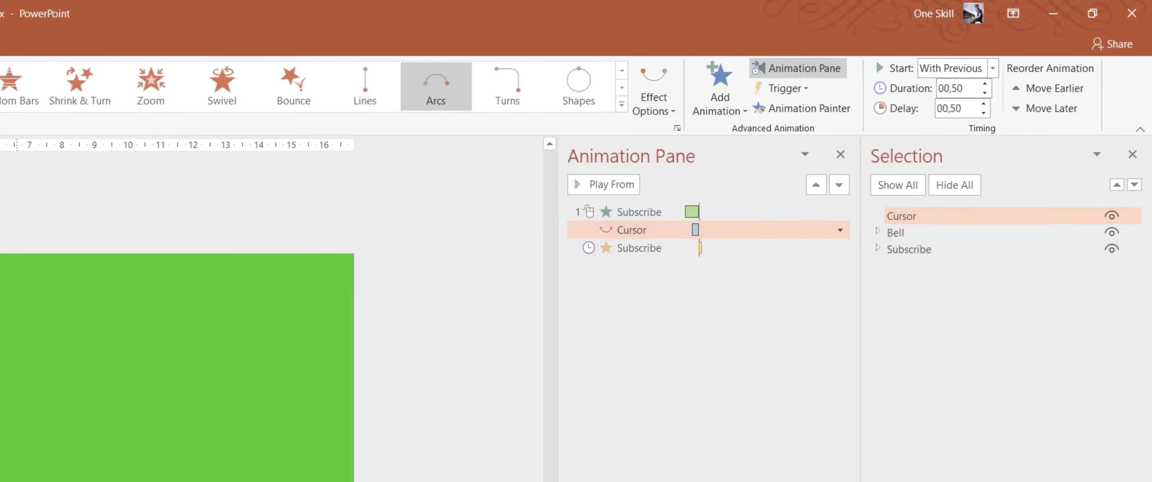
Step: Apply a Fly In entrance animation to the Bell with the direction From Left
left_click(528, 301)
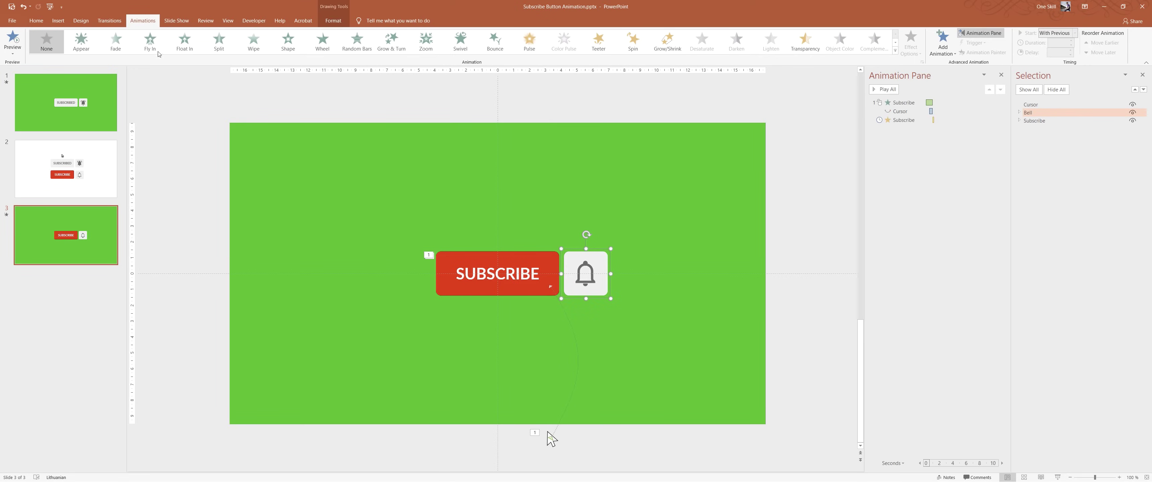
left_click(152, 45)
left_click(913, 42)
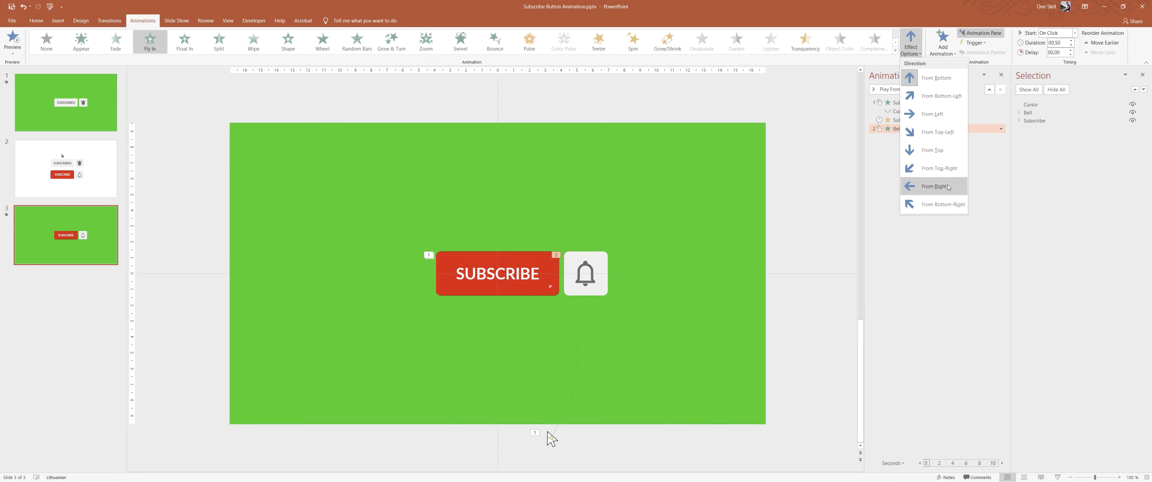
left_click(955, 113)
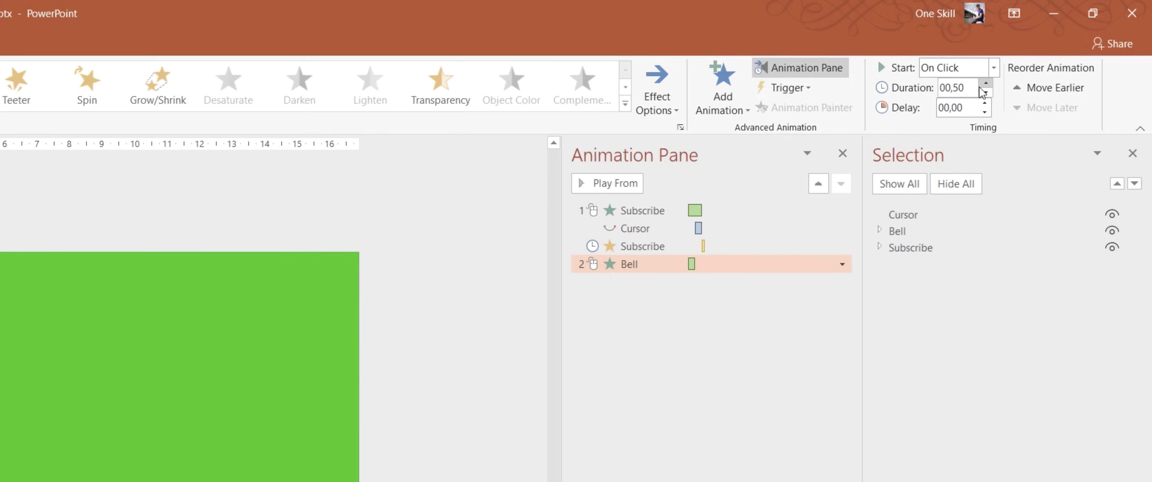
Step: Set the Bell's Fly In duration to 0.25 seconds and its start to With Previous
left_click(964, 91)
type("00,25")
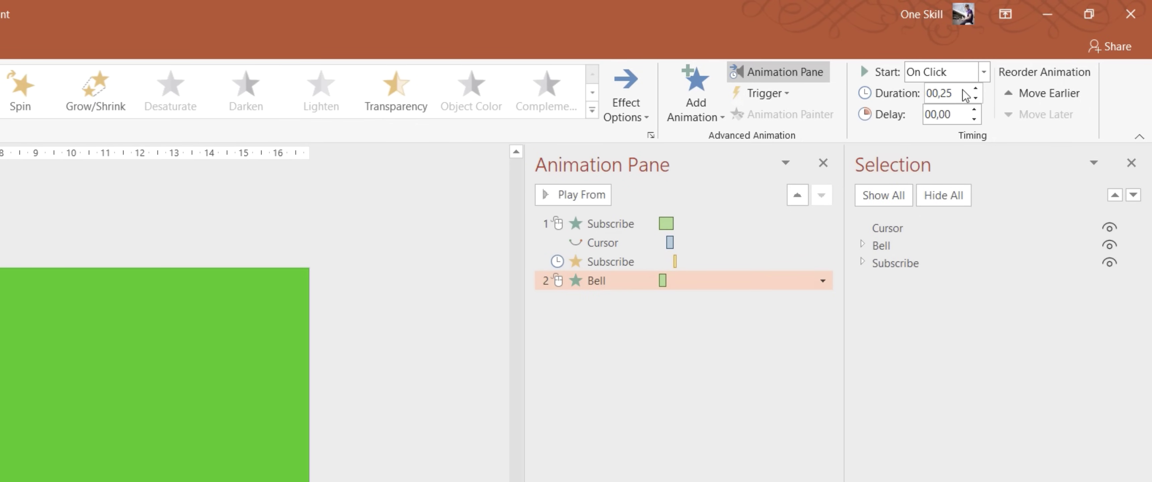
left_click(982, 70)
left_click(952, 109)
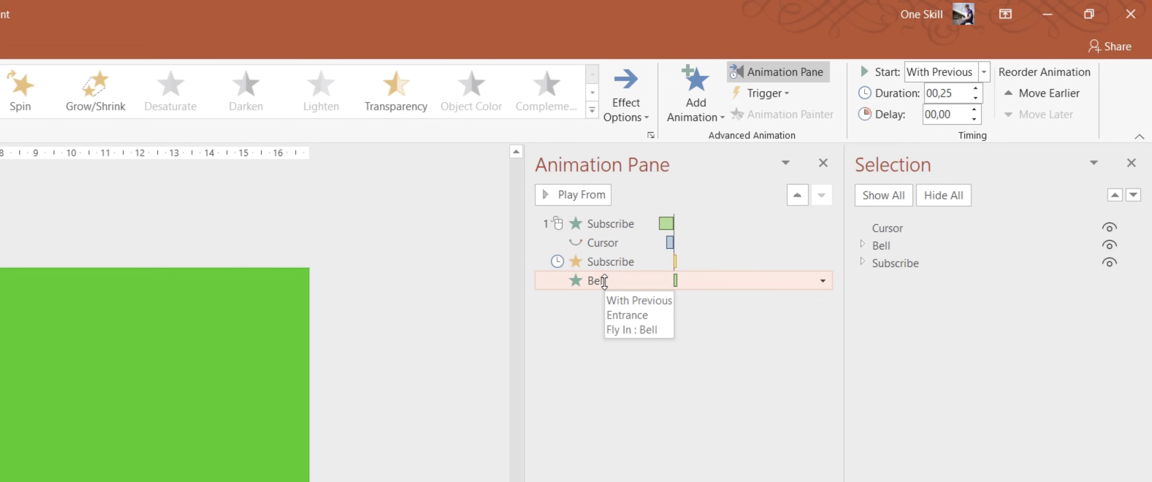
Step: Give the Bell's Fly In a smooth end of 0.25 seconds and preview the sequence from the Subscribe button's Fly In
left_click(822, 281)
left_click(698, 363)
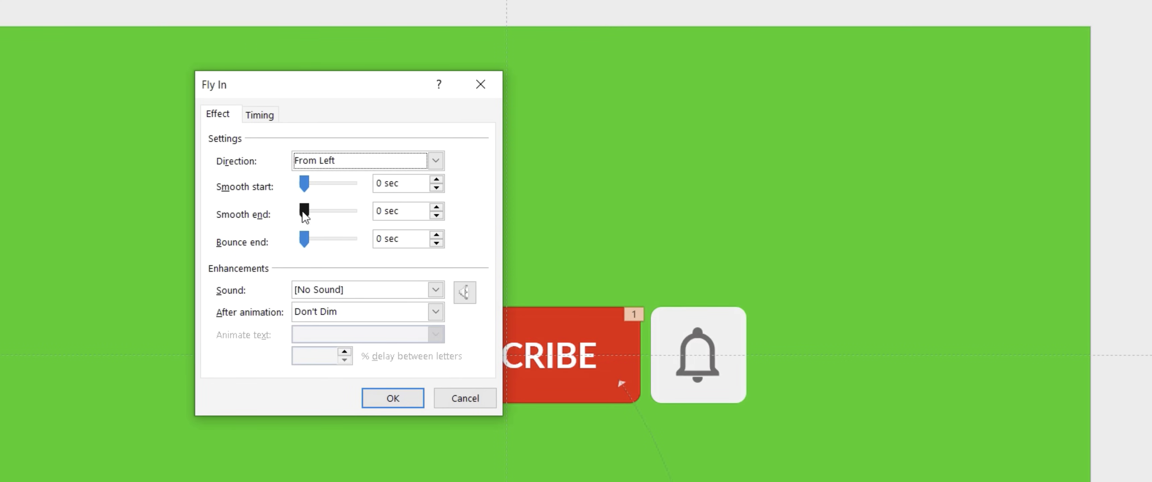
left_click_drag(304, 210, 352, 210)
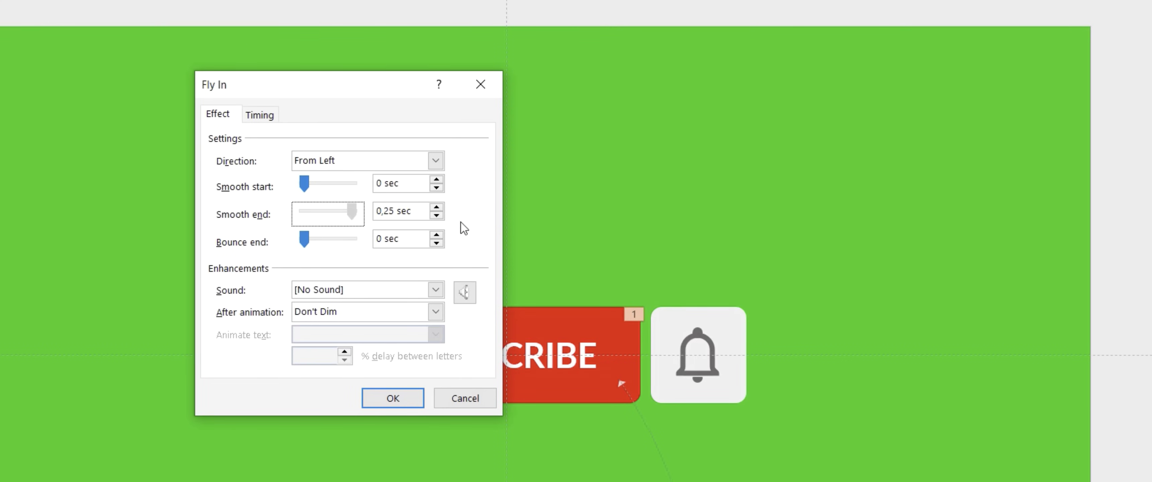
left_click(402, 402)
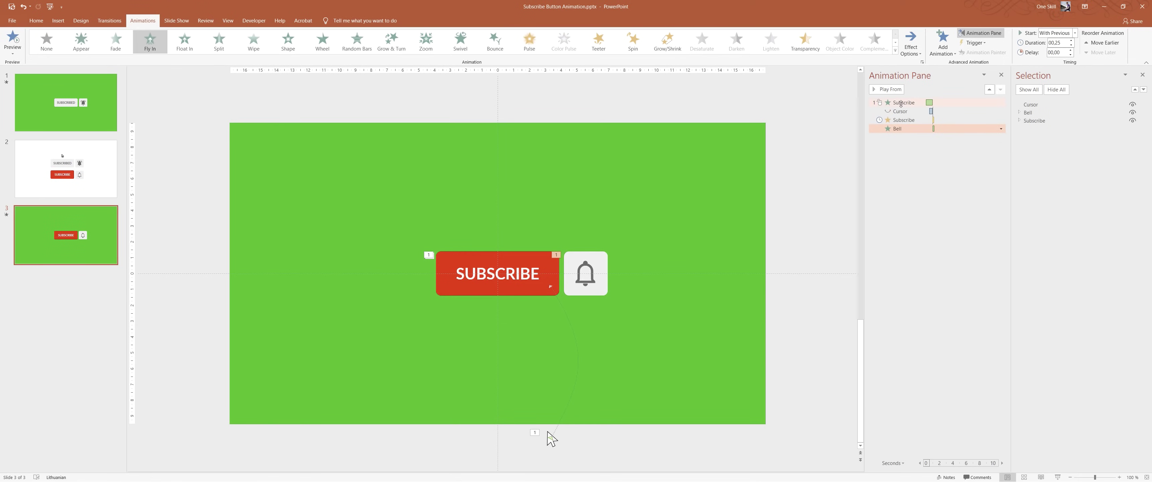
left_click(902, 103)
left_click(896, 89)
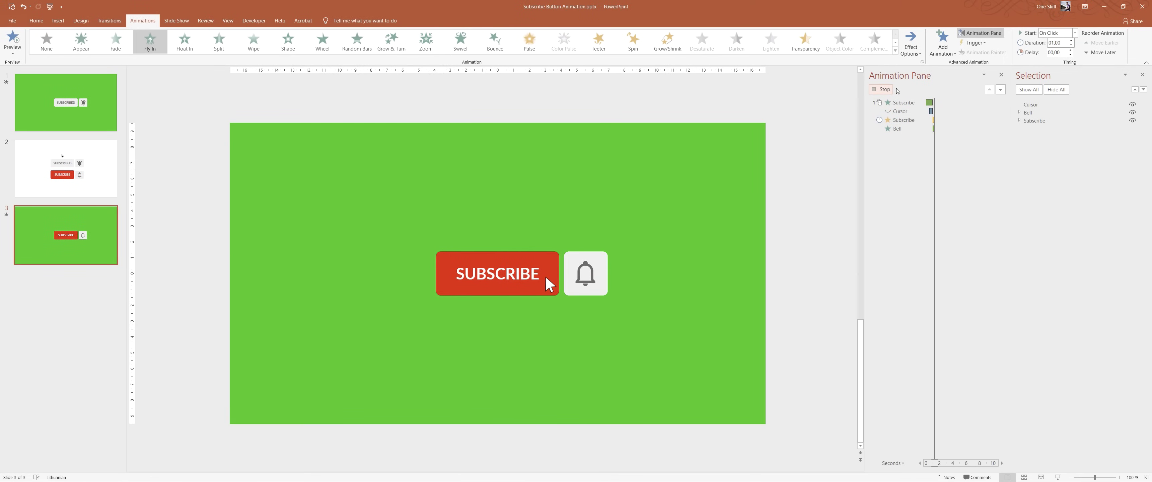
left_click(896, 90)
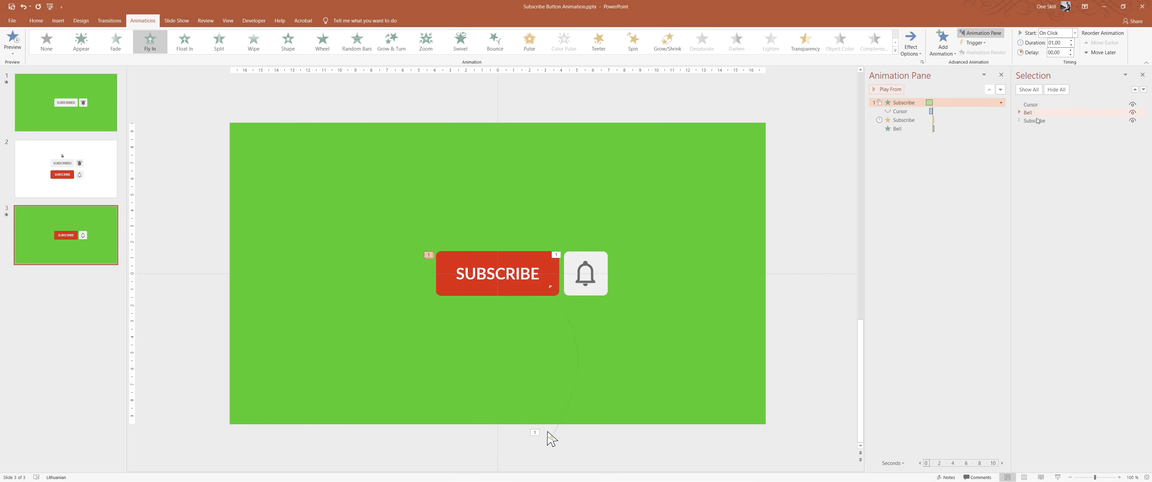
Step: Place the Bell below Subscribe in the stacking order and preview the animation sequence from the first effect
left_click(1028, 112)
left_click_drag(1028, 113, 1032, 130)
left_click(907, 103)
left_click(886, 89)
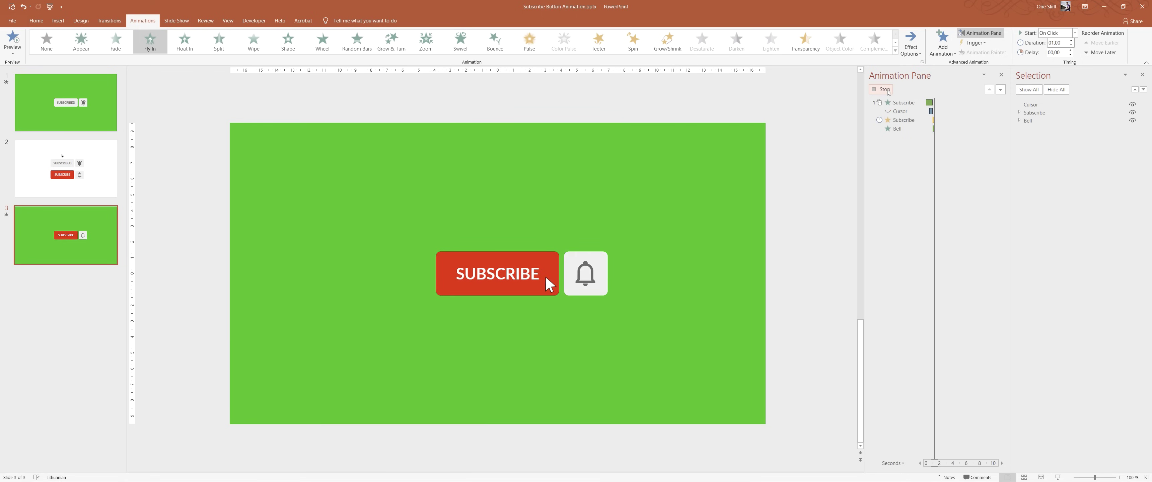
left_click(887, 89)
Step: Draw a full-height rectangle, about 20.64 cm wide, from the slide's left edge to just short of the Bell
left_click(58, 21)
left_click(134, 55)
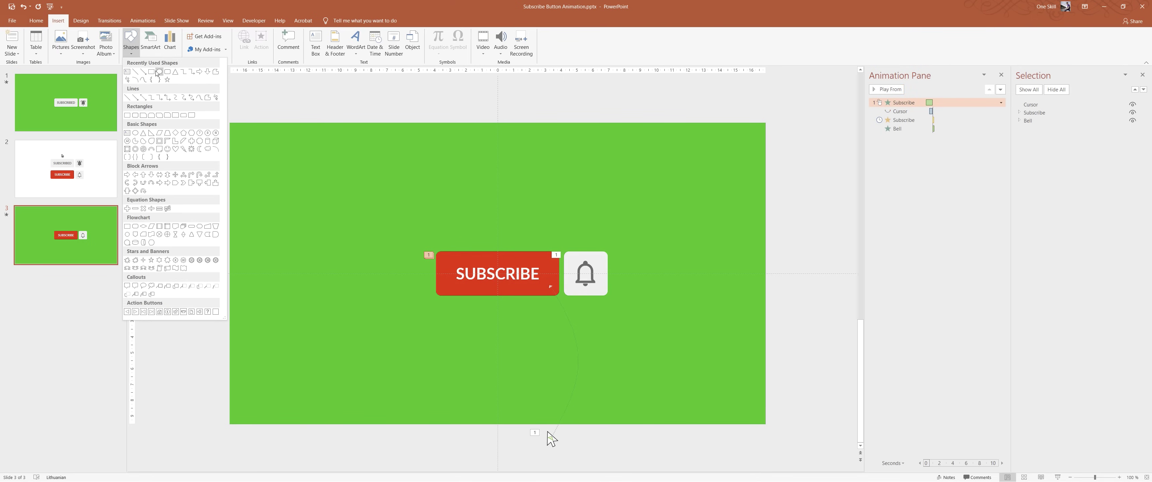
left_click(159, 71)
left_click_drag(274, 143, 553, 423)
left_click_drag(415, 143, 416, 122)
left_click_drag(276, 274, 229, 264)
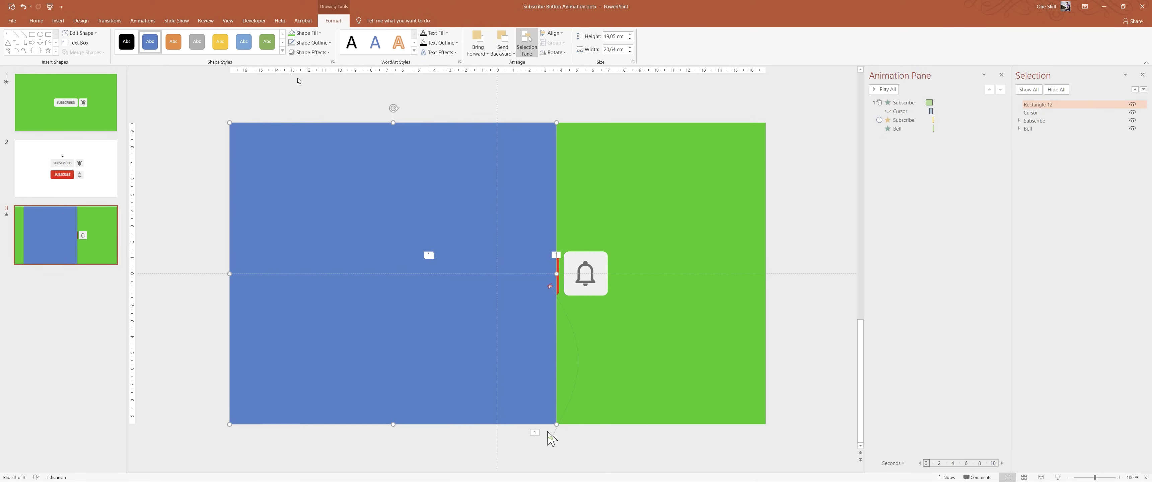
Step: Fill the new rectangle with the slide's green background colour and remove its outline
left_click(305, 33)
left_click(292, 115)
left_click(306, 33)
key("Escape")
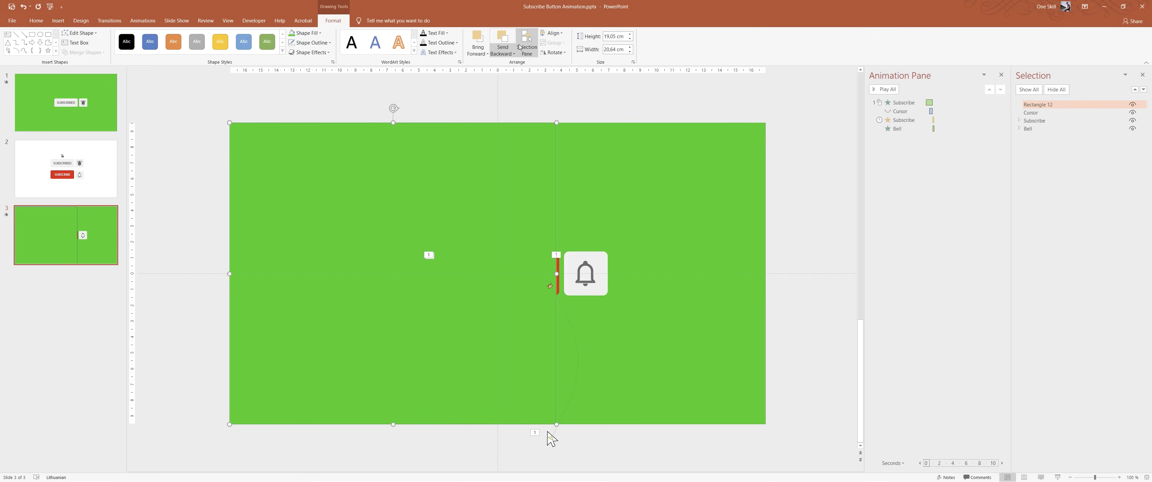
Step: Send the green rectangle to the back of the stacking order and rename it Green
left_click(503, 53)
left_click(517, 78)
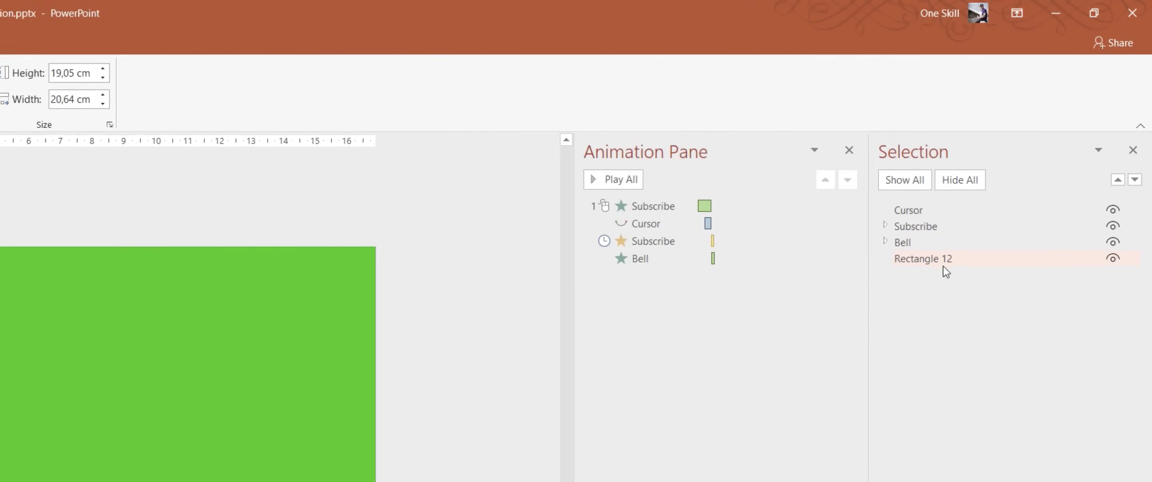
left_click(874, 319)
left_click_drag(908, 321, 793, 321)
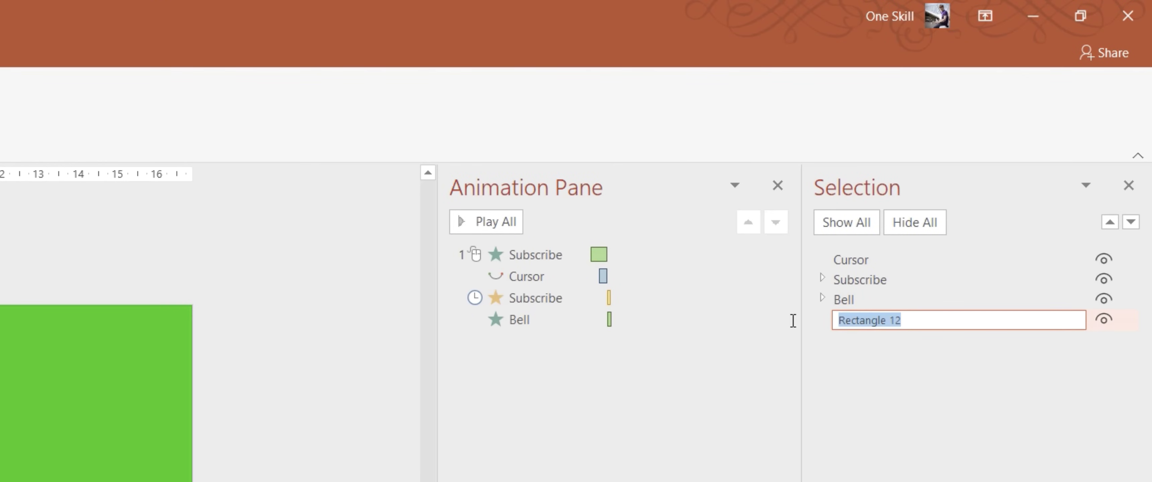
type("Green")
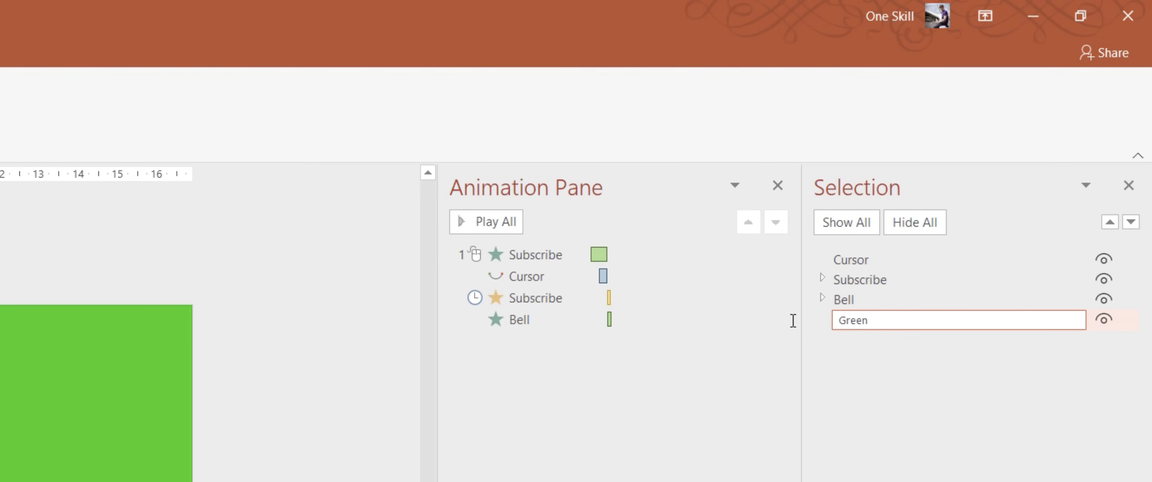
key("Return")
Step: Move the Bell behind the Green rectangle in the stacking order and preview the sequence from the Subscribe button's Fly In
left_click(850, 299)
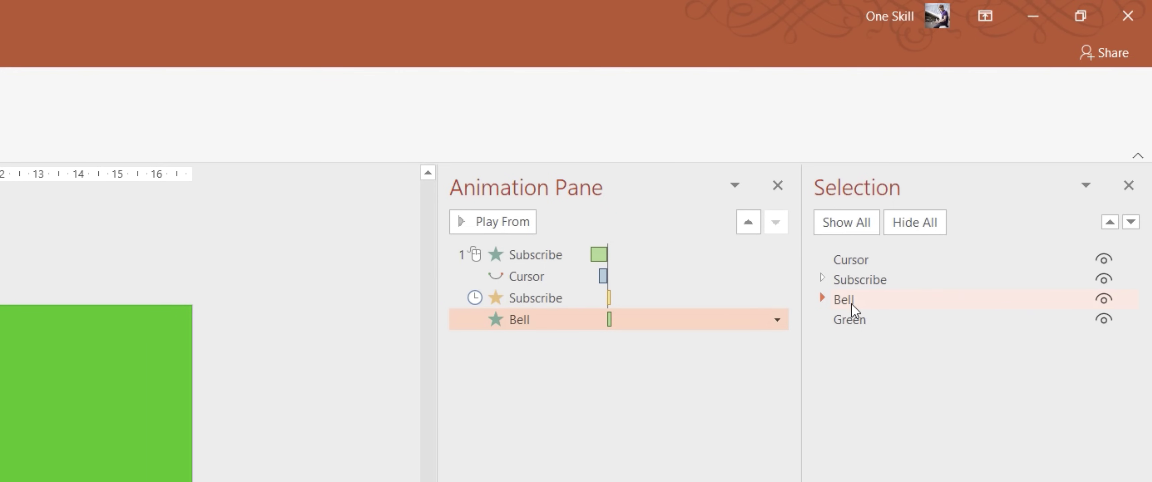
left_click_drag(849, 298, 850, 339)
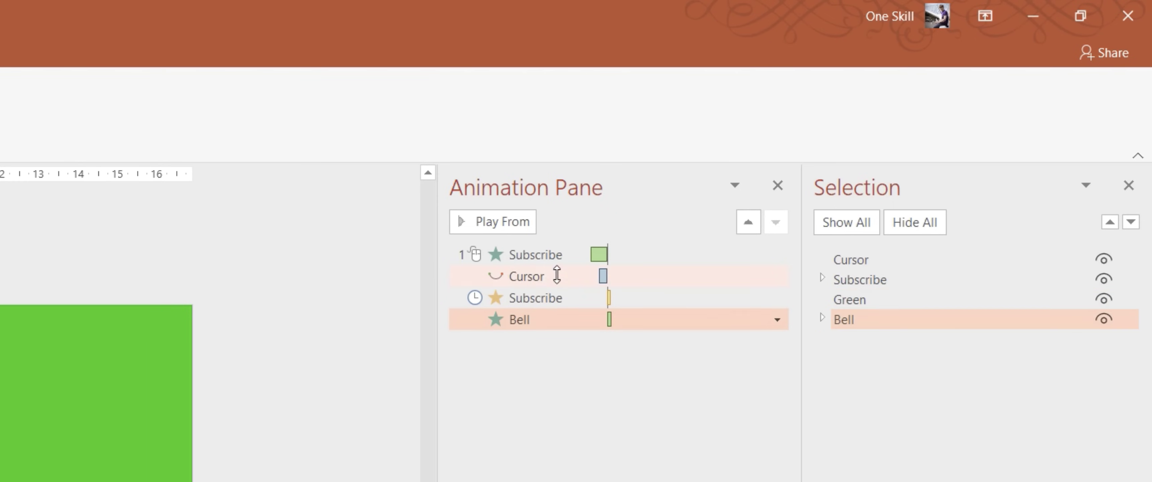
left_click(543, 255)
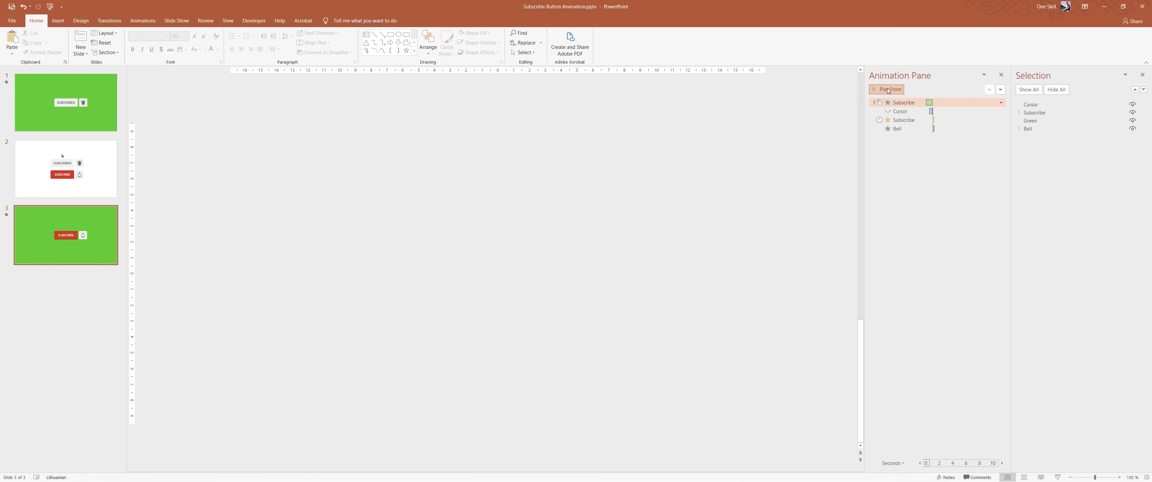
left_click(887, 89)
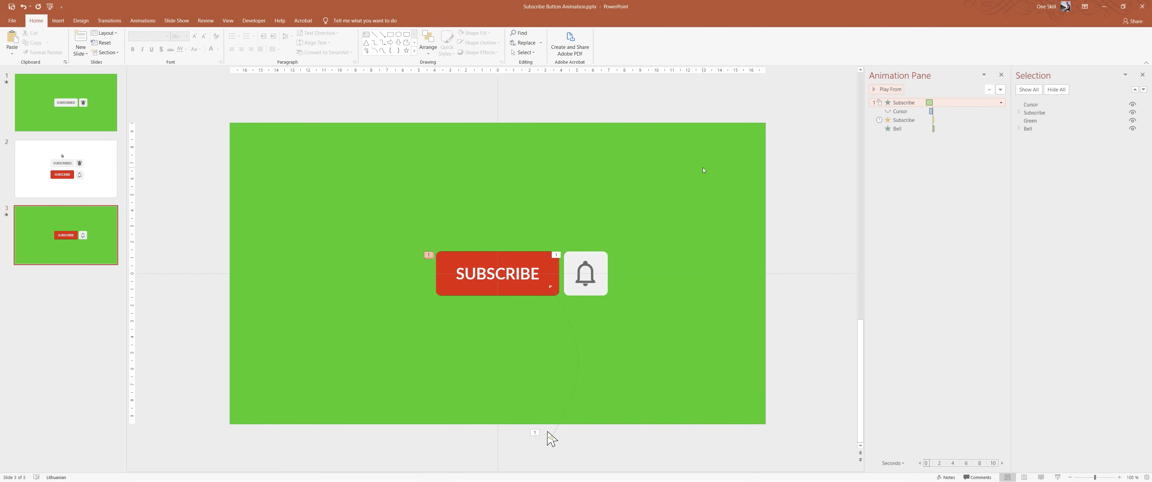
Step: Copy the Subscribed group from slide 2 onto slide 3 and align it to the slide's centre and middle
key("Page_Up")
left_click(424, 230)
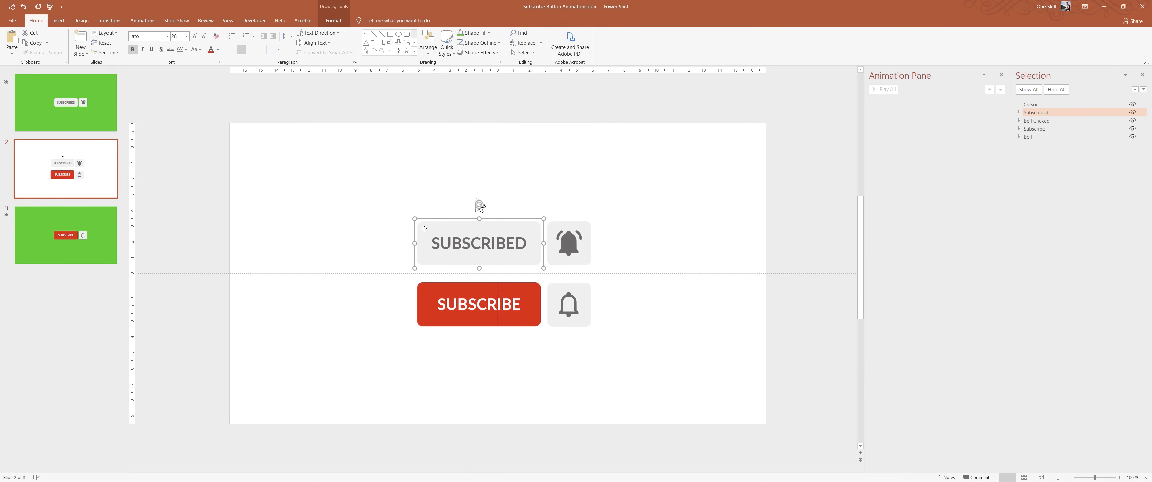
key("ctrl+c")
key("Page_Down")
key("ctrl+v")
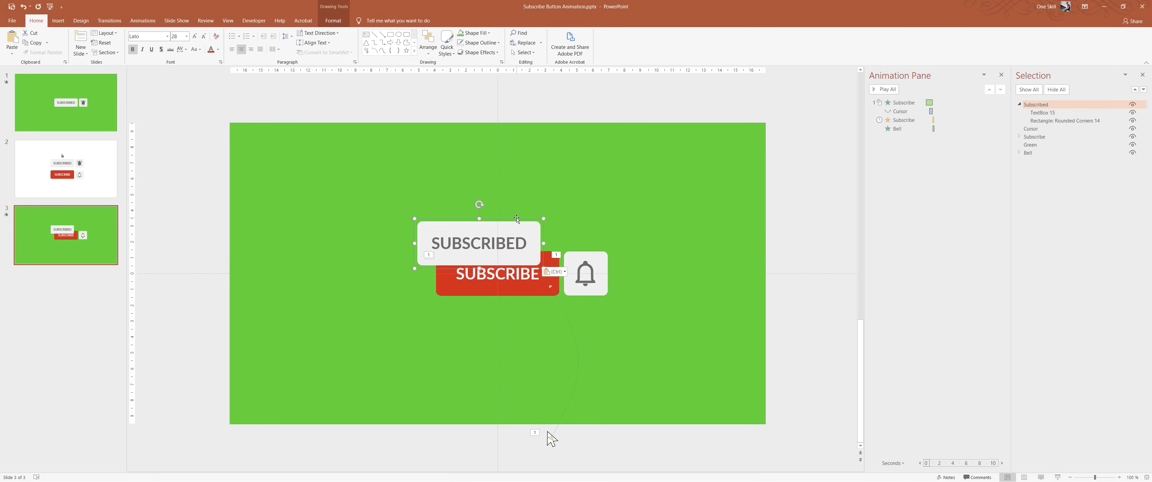
left_click(333, 20)
left_click(553, 33)
left_click(565, 53)
left_click(553, 33)
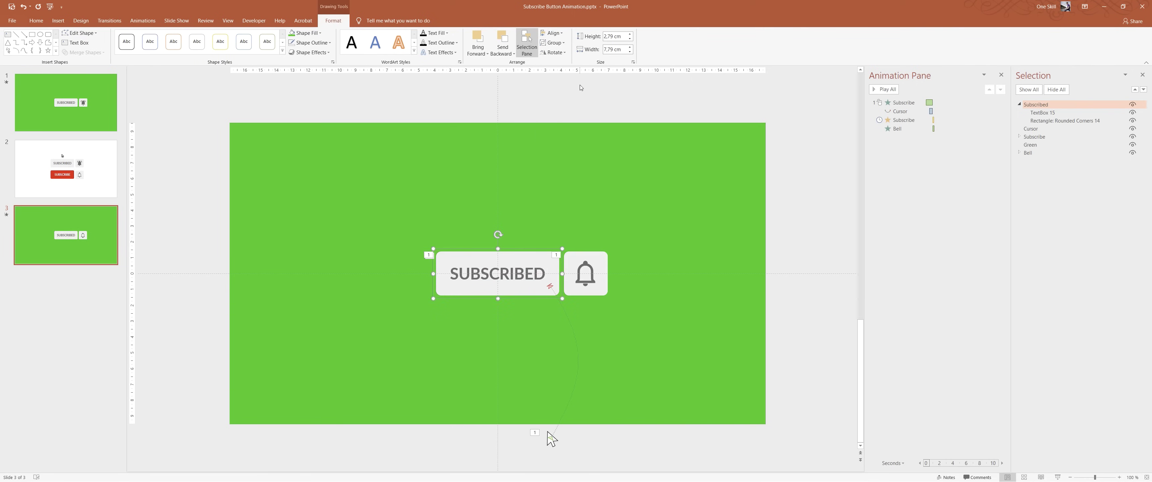
Step: Apply an Appear animation to the Subscribed group, start it After Previous and preview the whole sequence
left_click(143, 20)
left_click(81, 44)
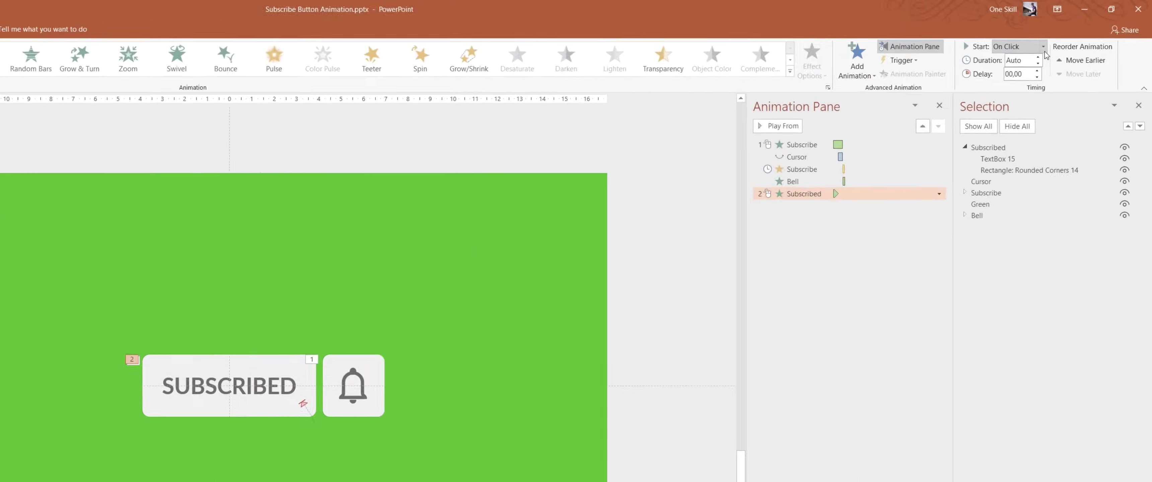
left_click(1074, 33)
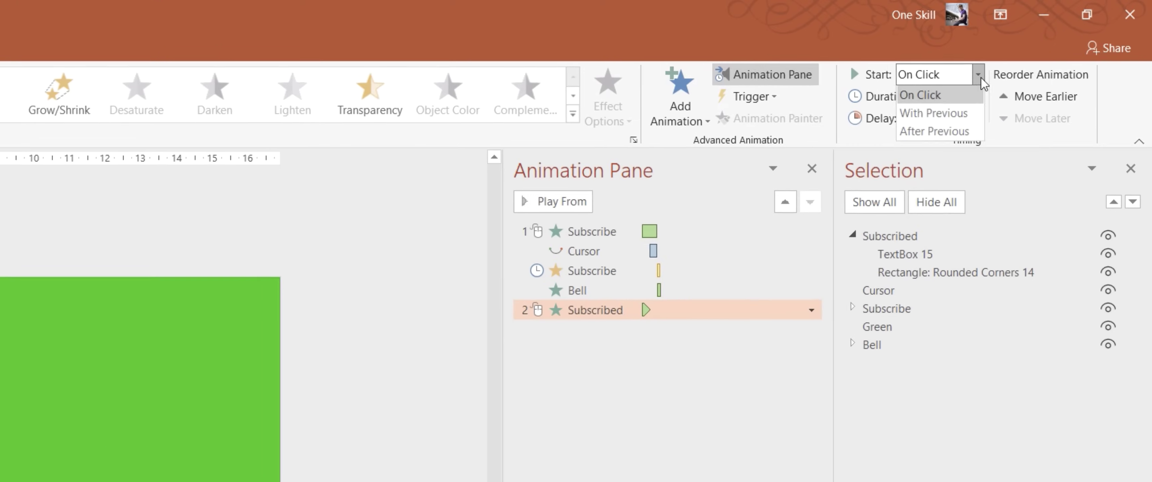
left_click(948, 133)
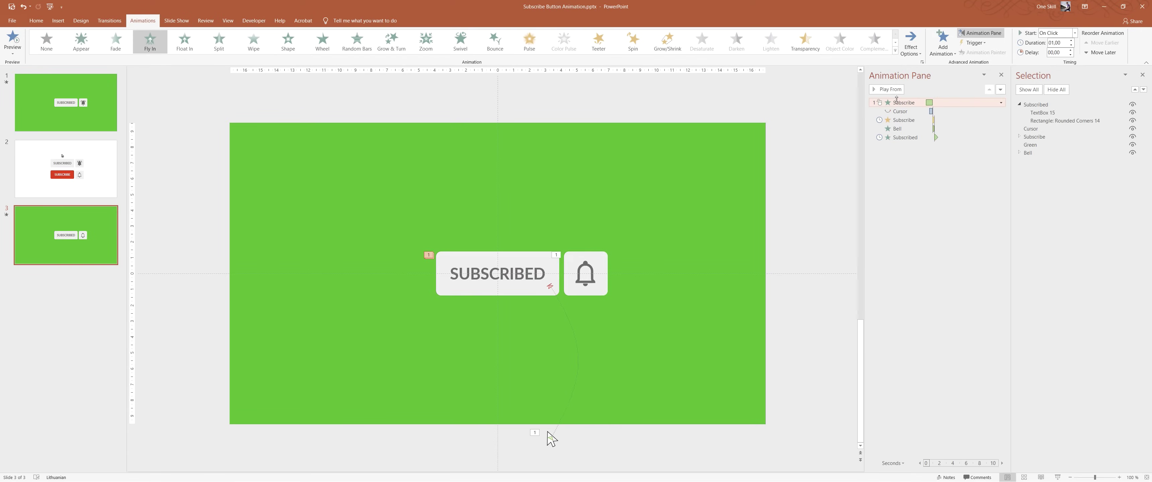
left_click(785, 128)
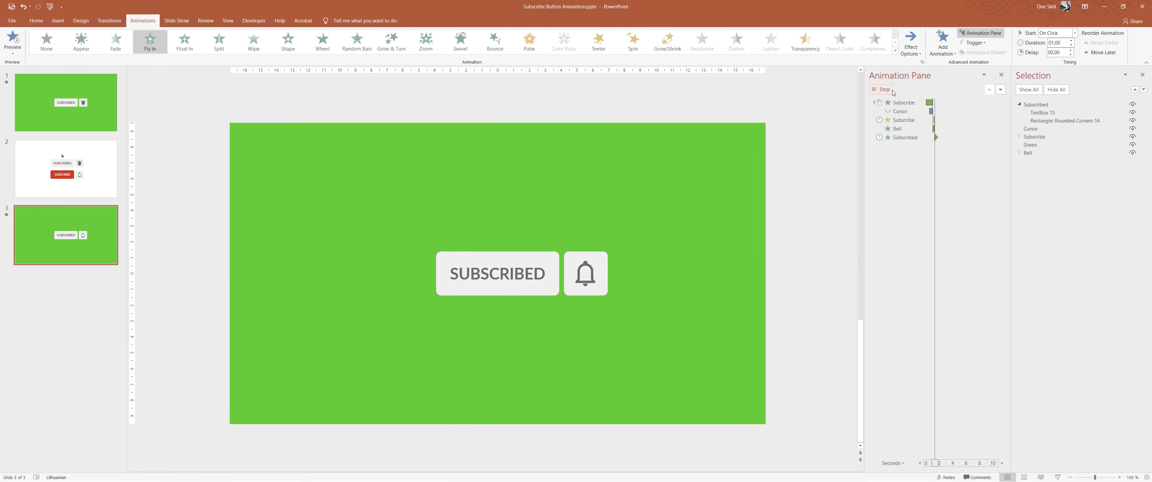
Step: Collapse the Subscribed group in the object list, bring the Cursor above it and preview the sequence
left_click(1019, 105)
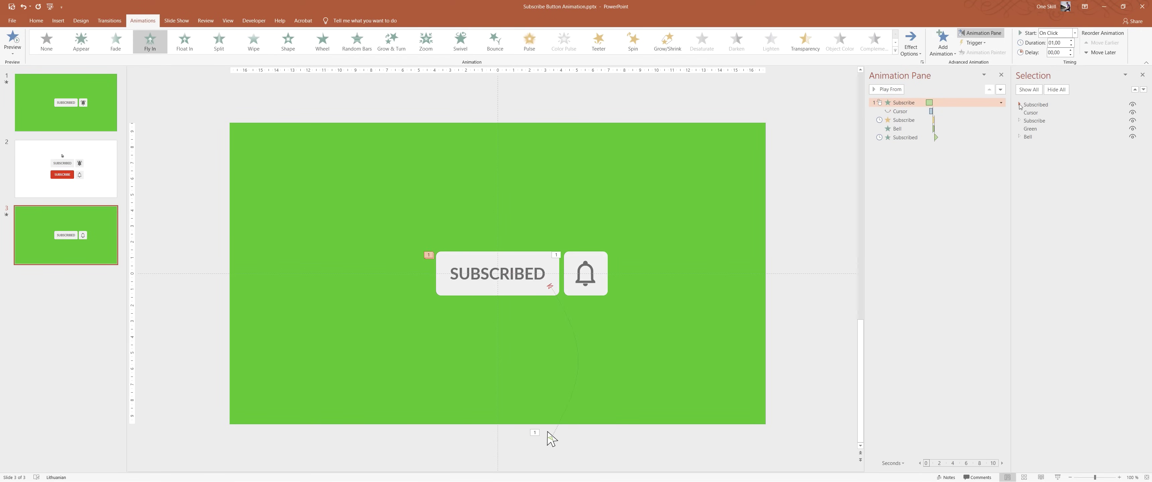
left_click_drag(1032, 116, 1030, 105)
left_click(903, 102)
left_click(893, 90)
left_click(891, 90)
Step: Add a Lines motion path with direction Right to the Cursor and move its start point to the arc path's end
left_click(551, 439)
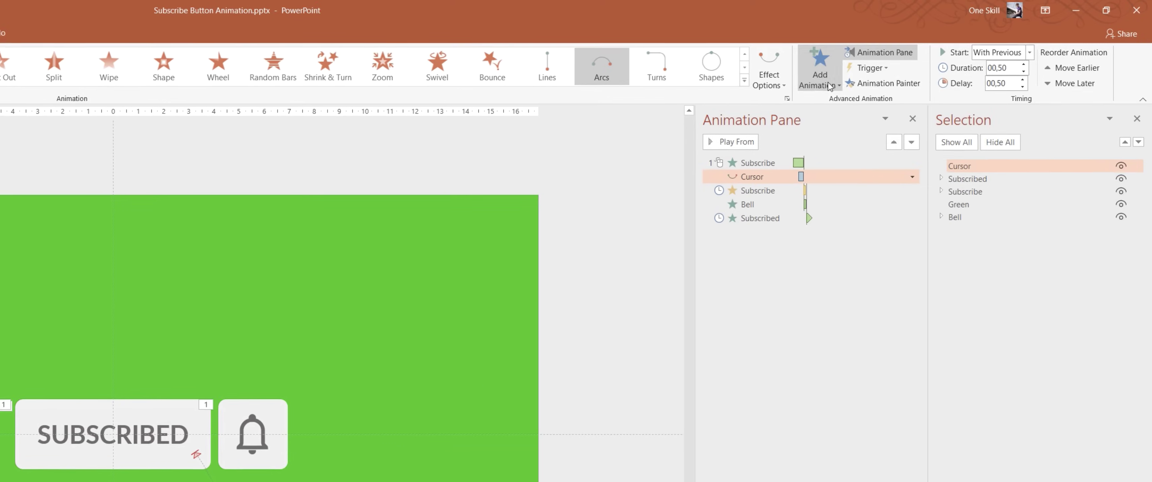
left_click(943, 42)
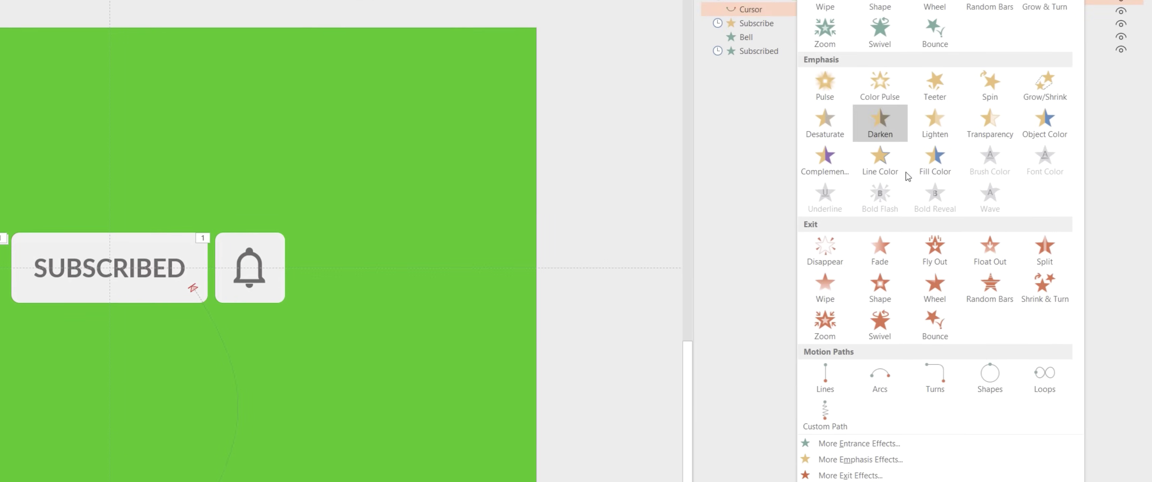
left_click(825, 378)
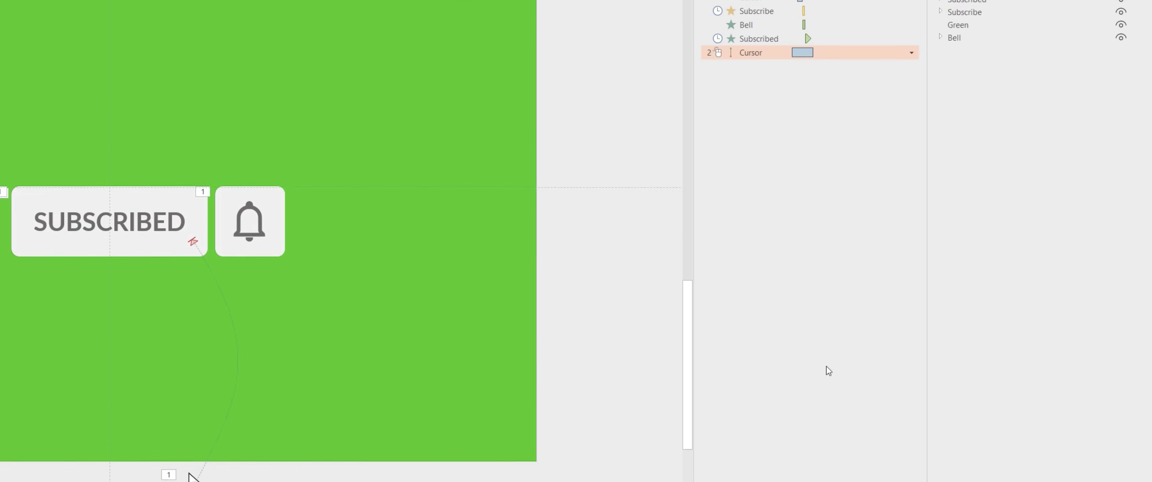
left_click(786, 86)
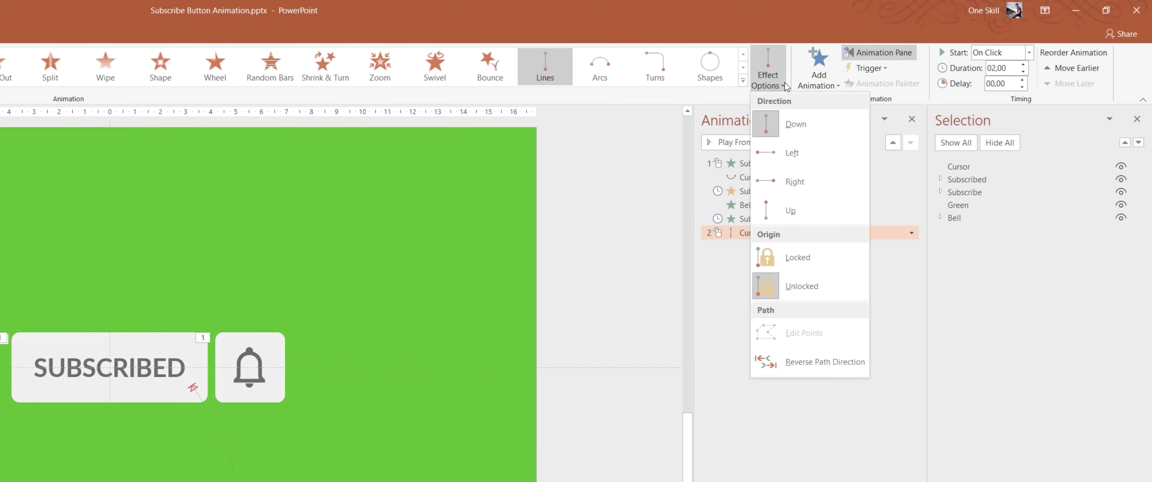
left_click(799, 172)
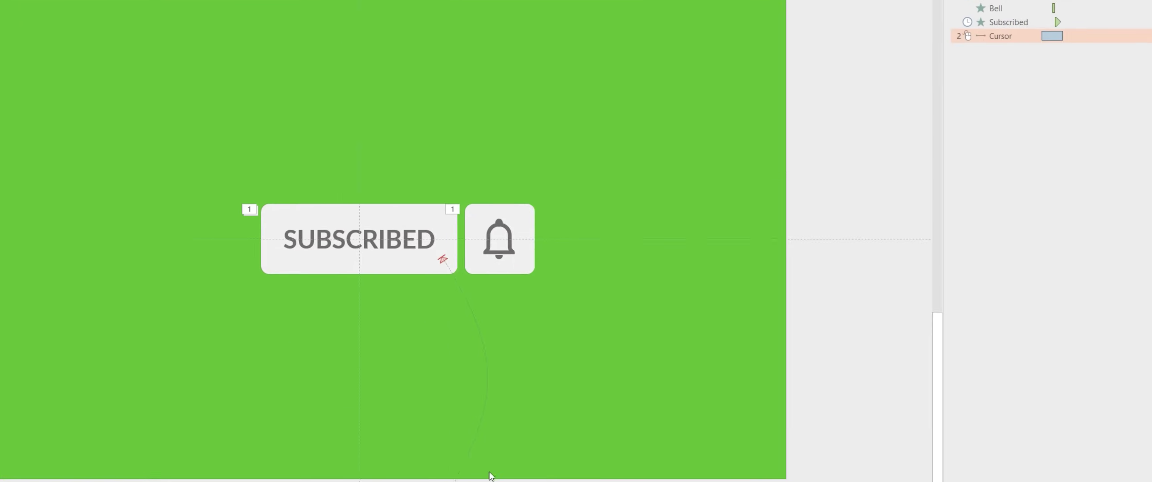
left_click_drag(537, 418, 535, 189)
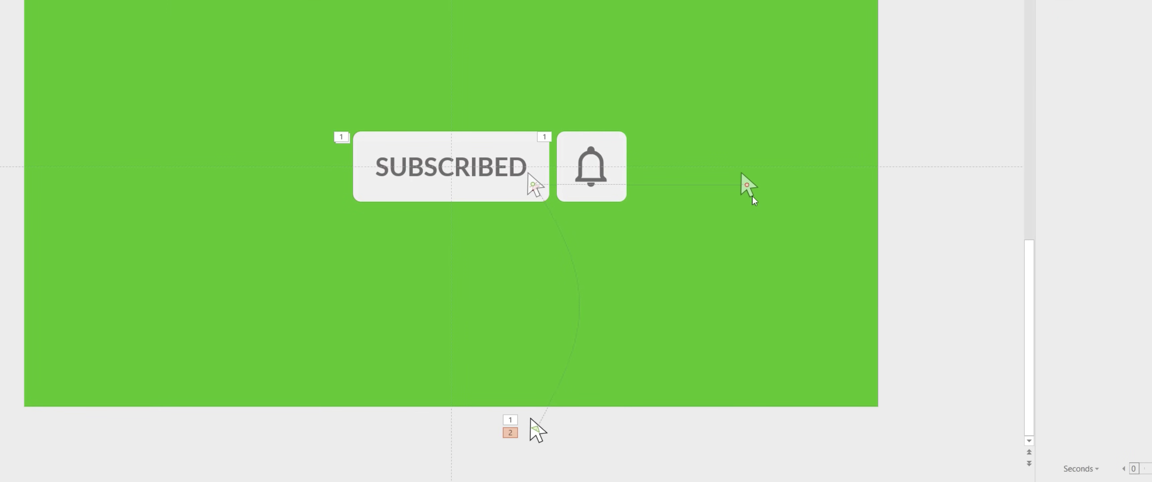
Step: Move the Cursor's line path end onto the bell, start it With Previous with a 0.25 s duration and preview the sequence
left_click_drag(746, 184, 614, 175)
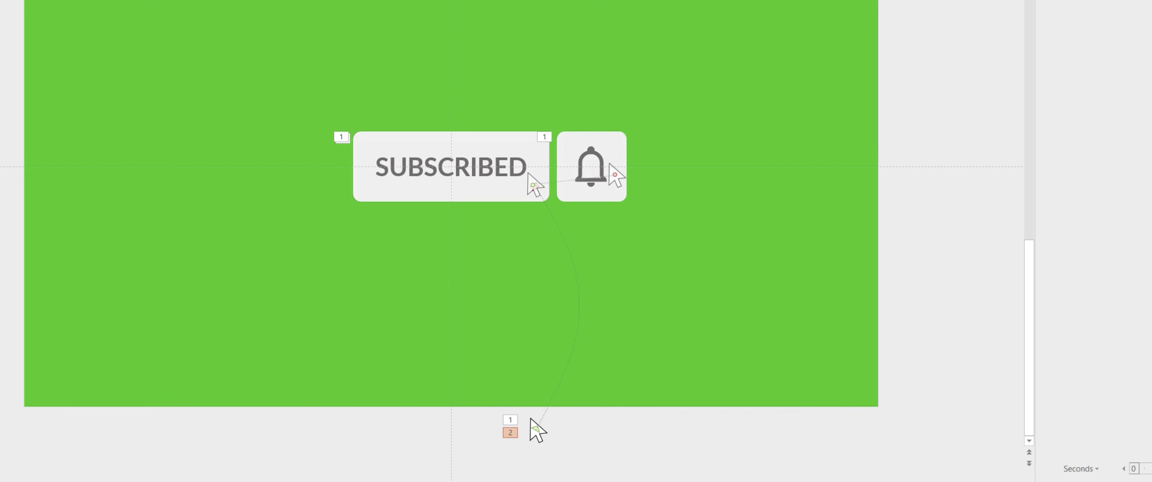
left_click(1075, 32)
left_click(1060, 50)
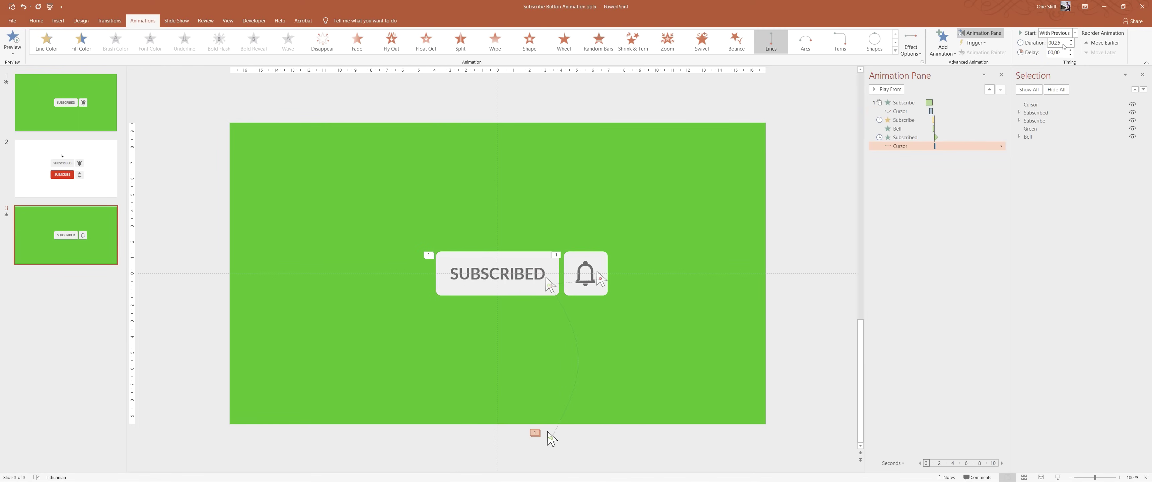
left_click(896, 101)
left_click(887, 89)
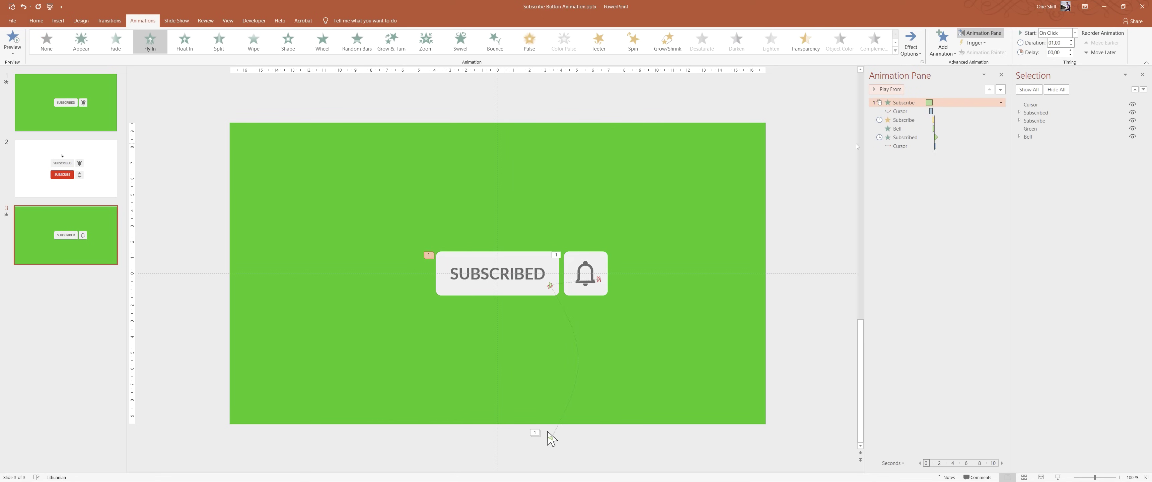
Step: Add a Grow/Shrink emphasis animation to the Bell, starting After Previous with a duration of 0.1 s
left_click(589, 268)
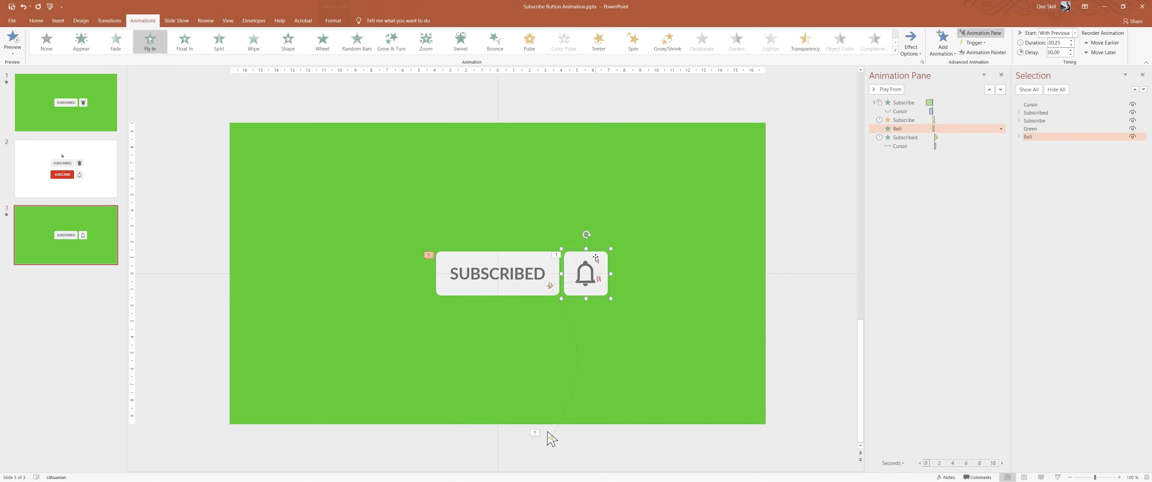
left_click(942, 44)
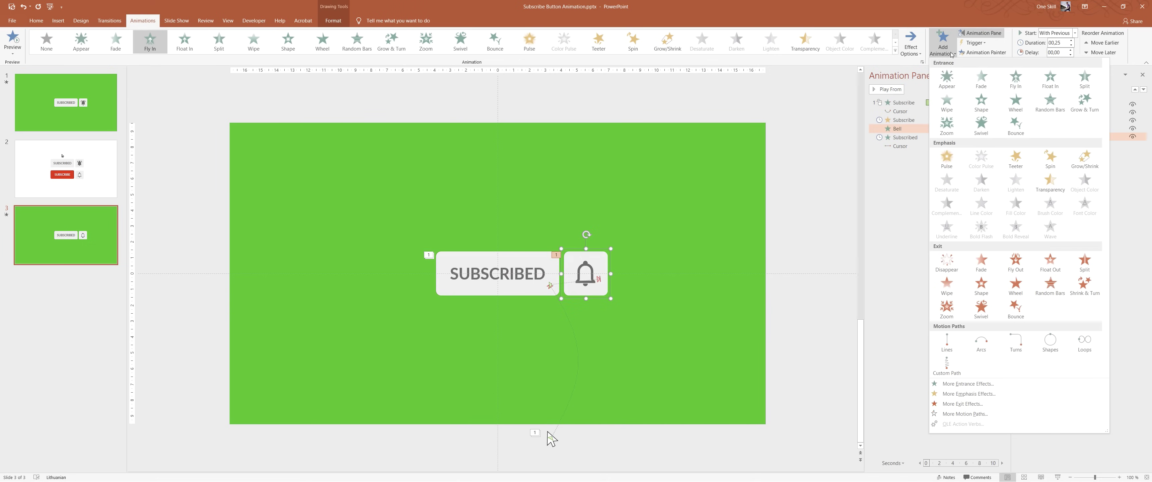
left_click(1084, 162)
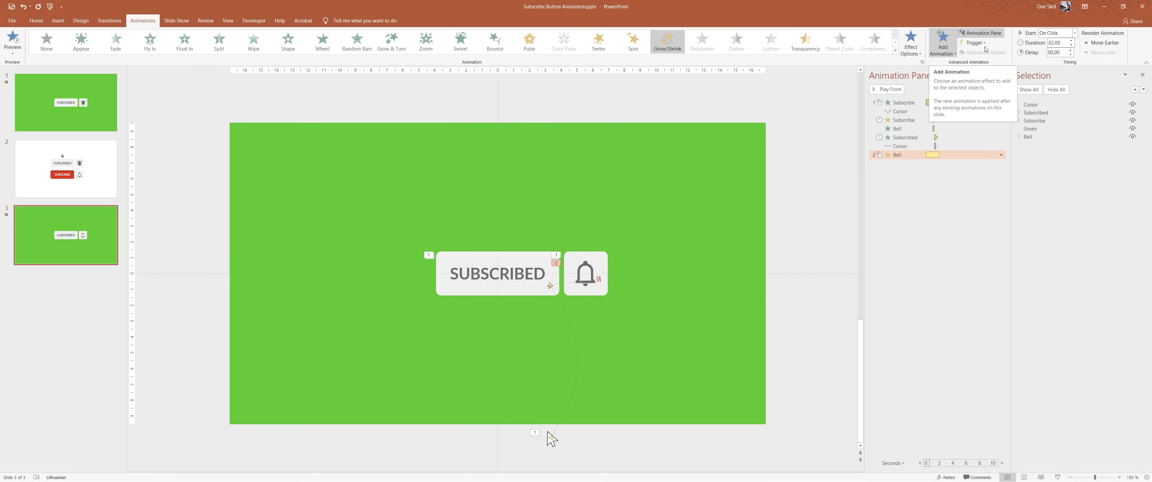
left_click(1074, 33)
left_click(1063, 59)
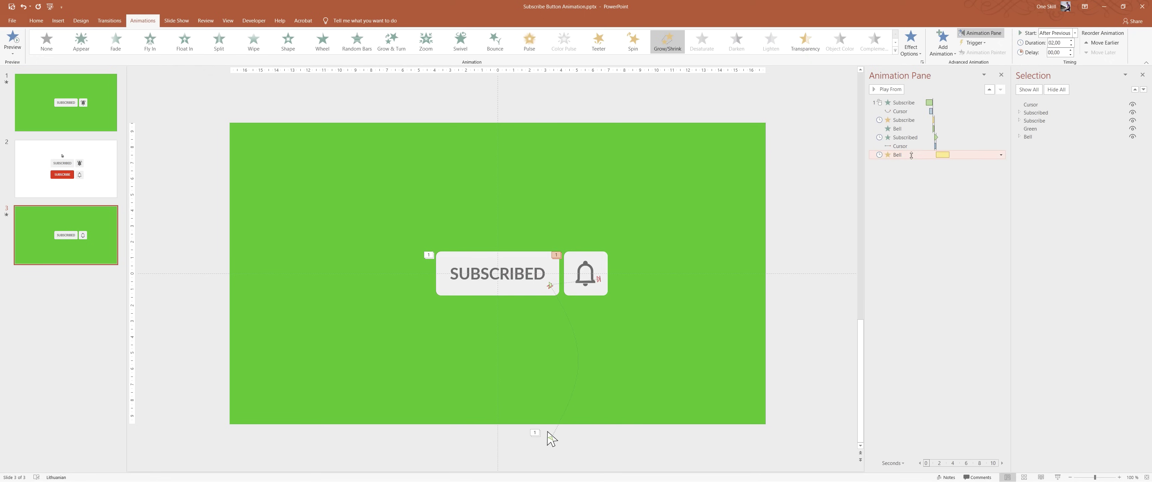
left_click(1001, 155)
left_click(1063, 43)
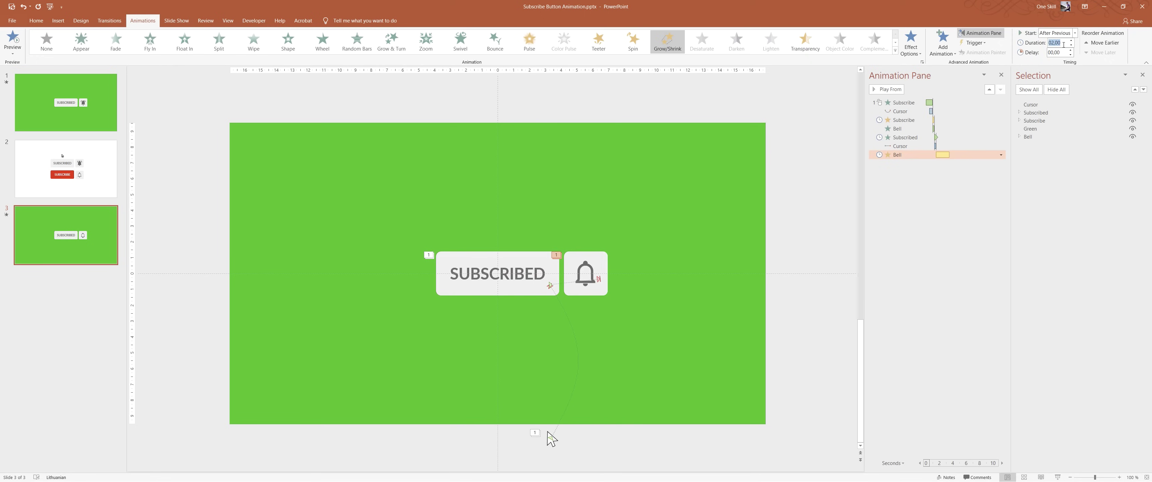
type("0,1")
key("Return")
Step: Set the Bell's Grow/Shrink effect to a custom size of 90% with auto-reverse and preview the sequence
right_click(930, 155)
left_click(948, 195)
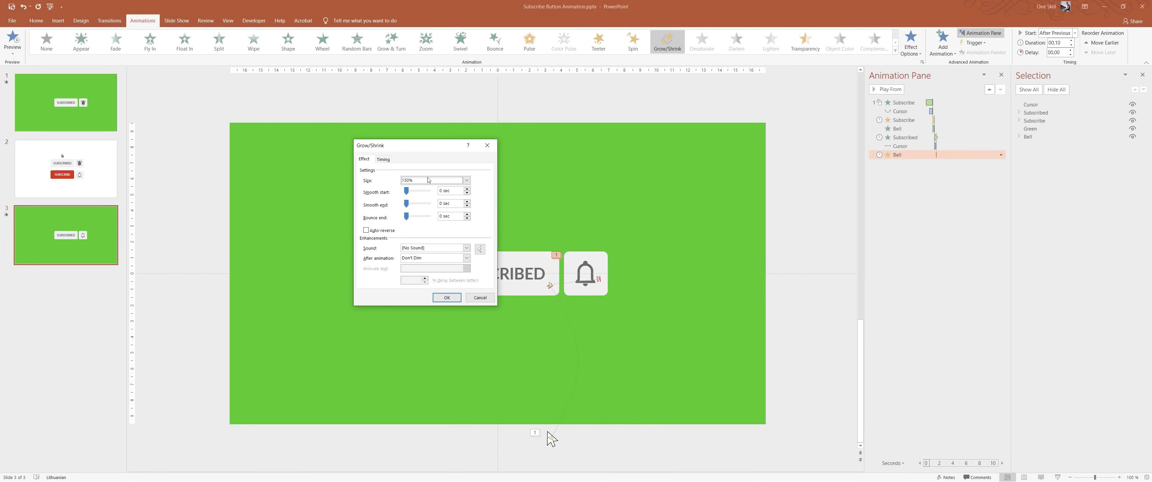
left_click(467, 180)
left_click(405, 230)
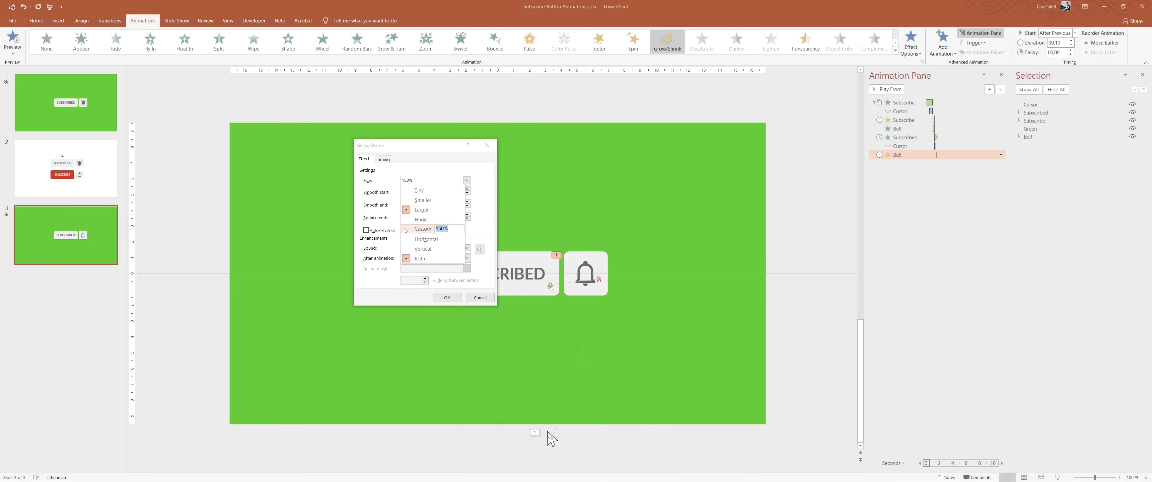
type("90")
key("Return")
left_click(370, 230)
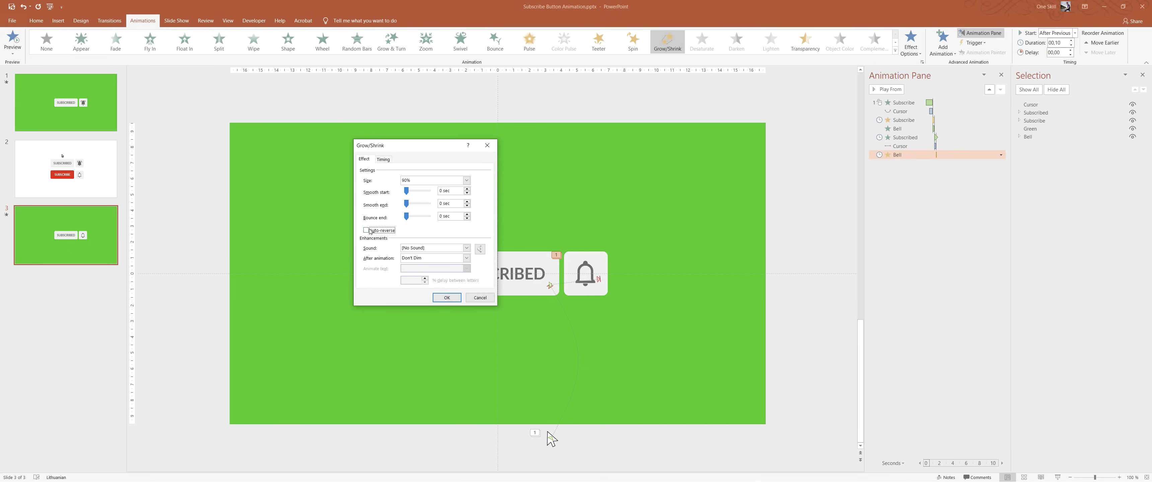
left_click(447, 298)
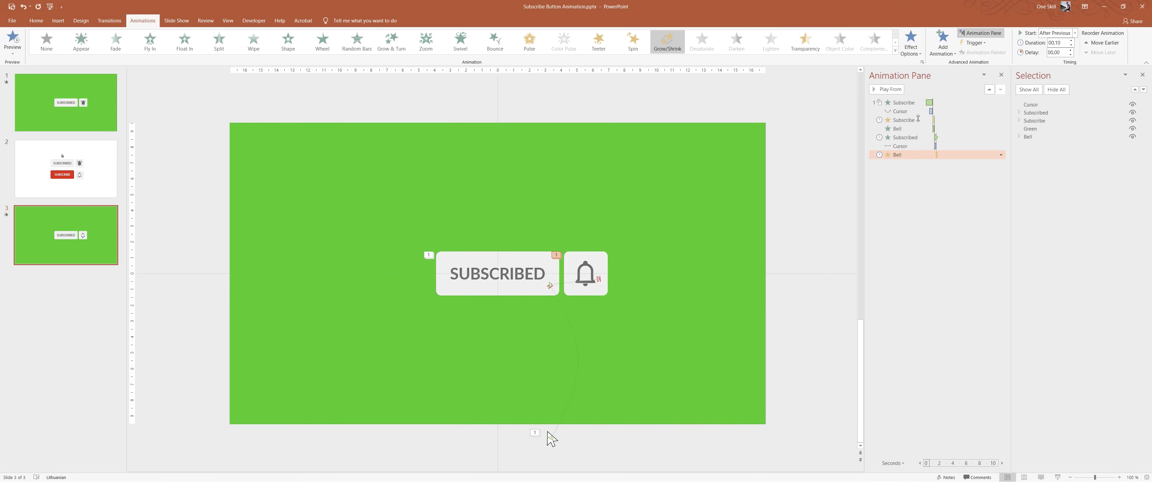
left_click(887, 89)
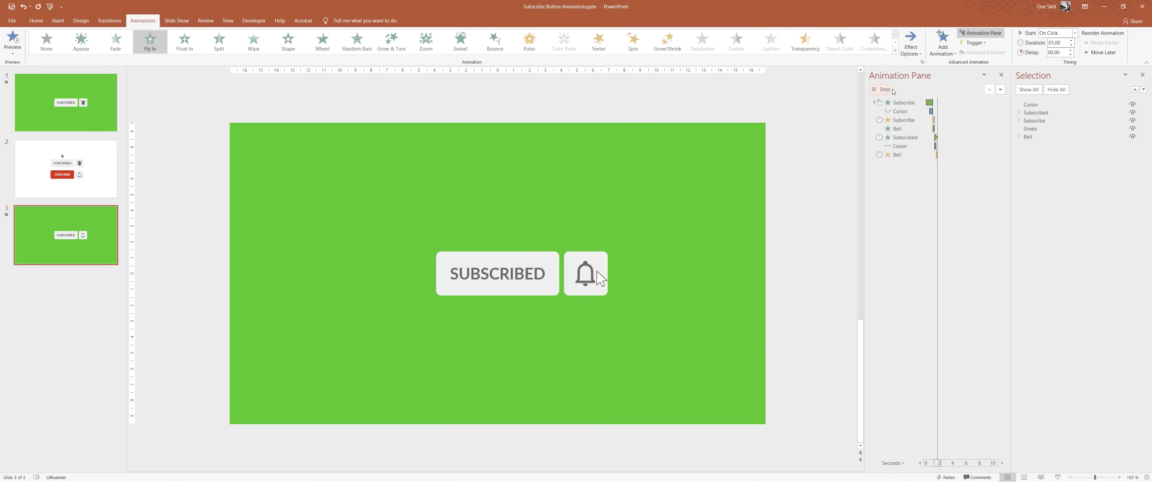
Step: Copy the Bell Clicked group from slide 2 onto slide 3 and place it above and to the right of the Bell
left_click(67, 179)
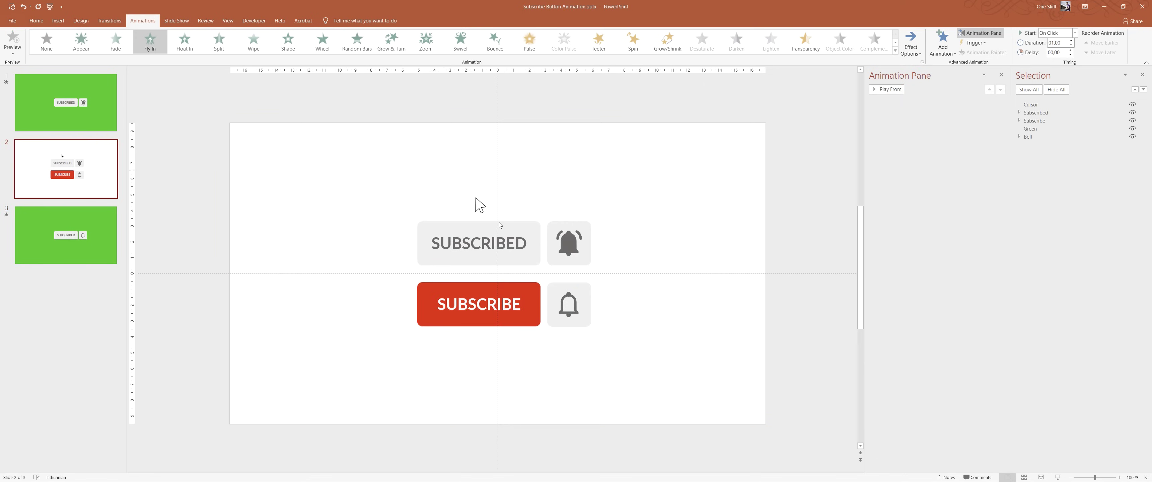
left_click(575, 226)
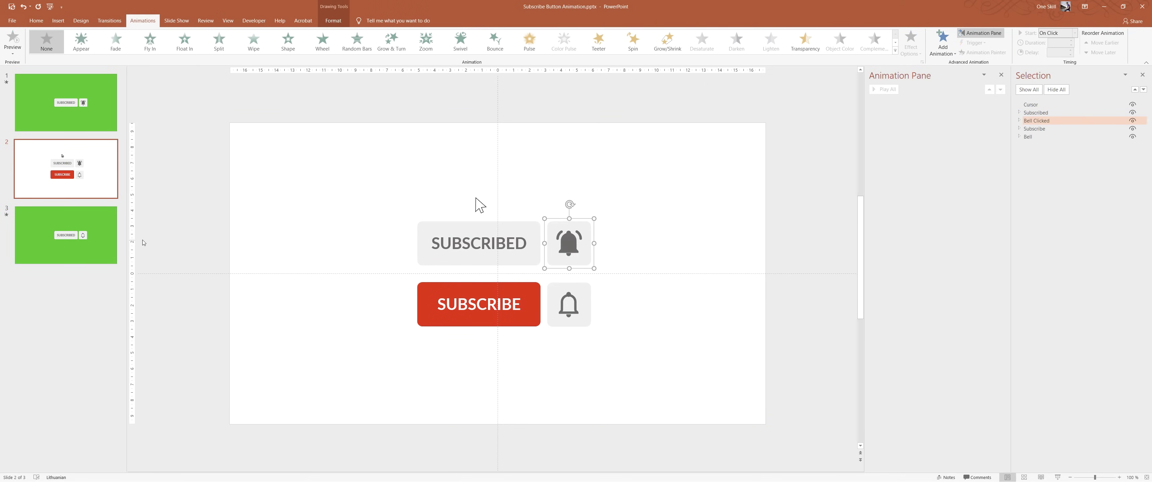
key("ctrl+c")
left_click(66, 235)
key("ctrl+v")
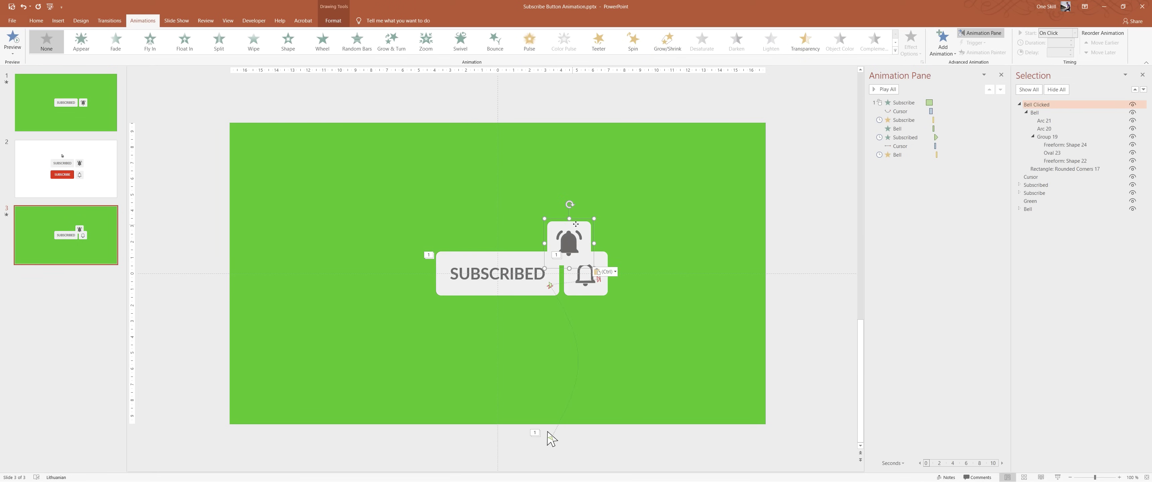
left_click_drag(575, 224, 626, 220)
Step: Align the Bell Clicked group and the Bell to each other by center and middle
left_click(585, 277, "shift")
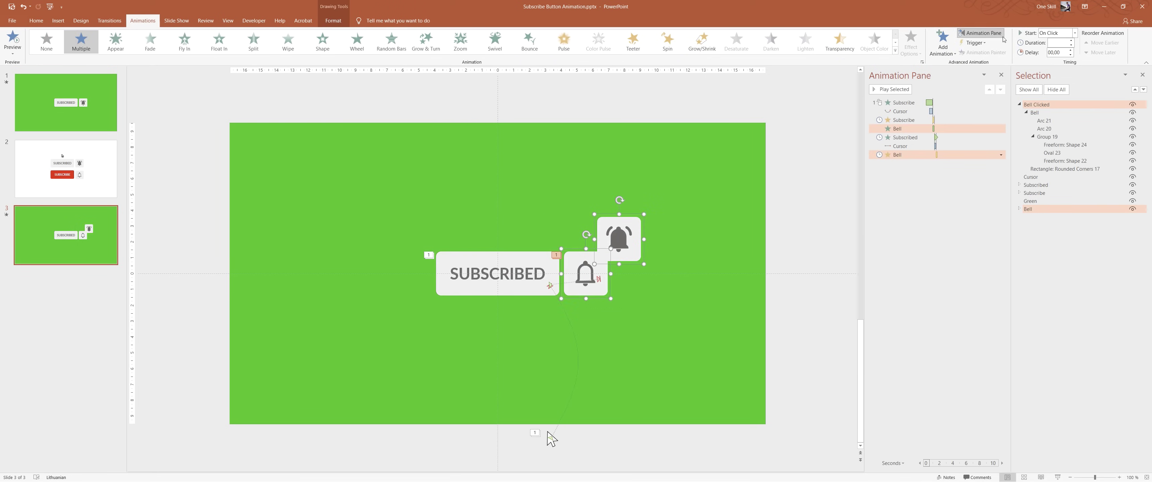
left_click(333, 20)
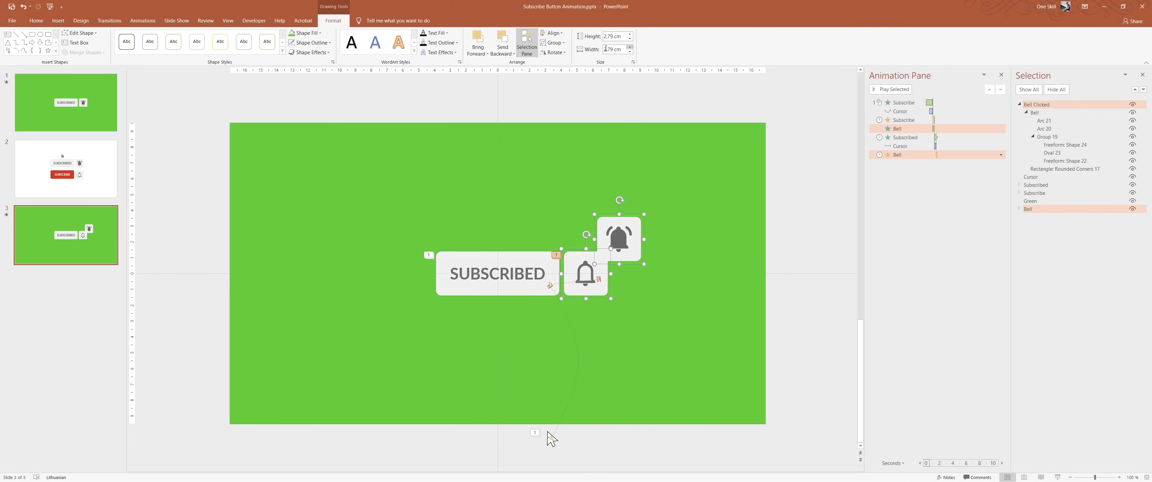
left_click(551, 34)
left_click(564, 51)
left_click(553, 33)
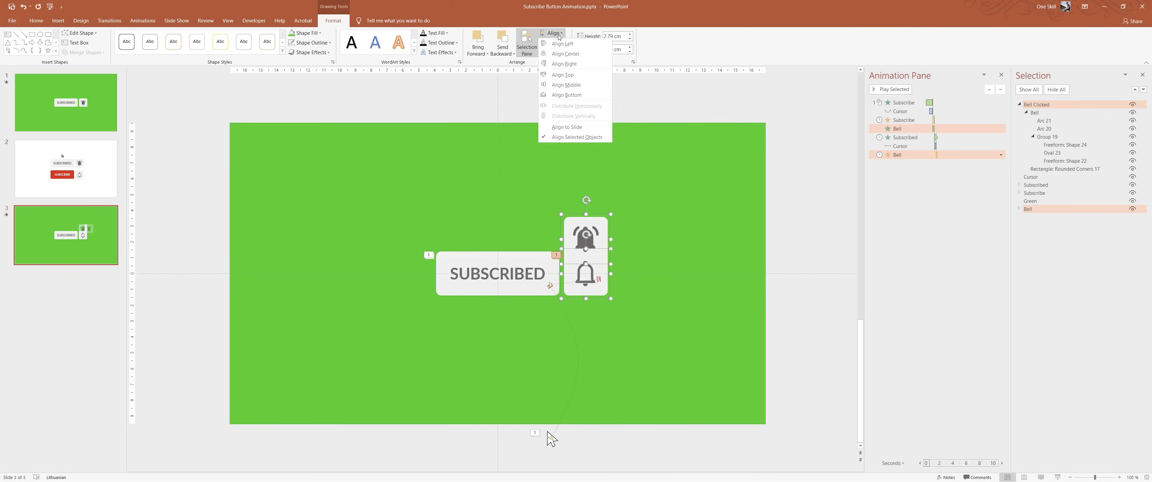
left_click(581, 87)
left_click(584, 97)
Step: Collapse the Bell Clicked group in the object list and place it directly below the Cursor
left_click(1019, 104)
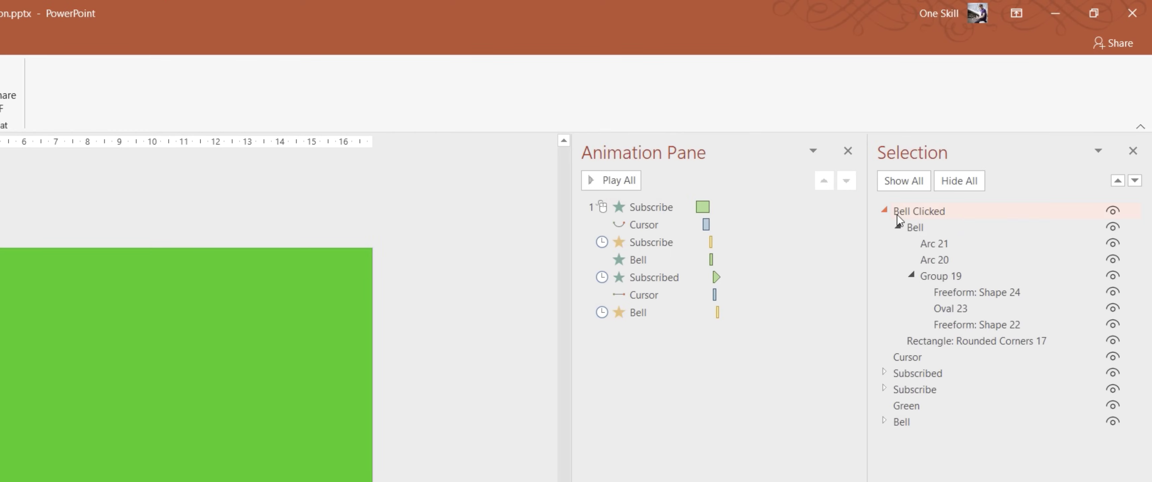
left_click_drag(910, 230, 896, 209)
left_click(919, 227)
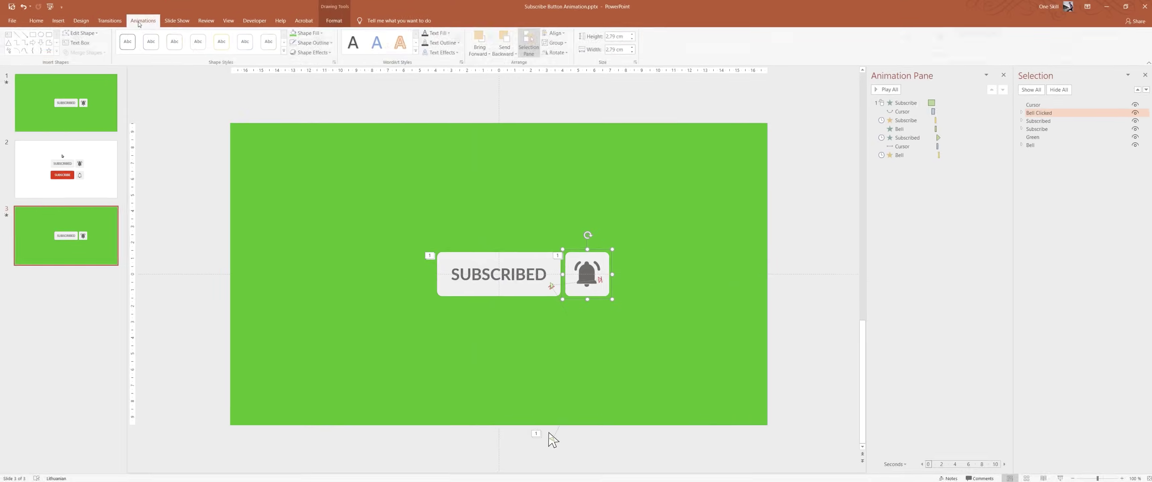
Step: Apply an Appear animation to the Bell Clicked group, start it After Previous and preview the whole sequence
left_click(143, 21)
left_click(92, 40)
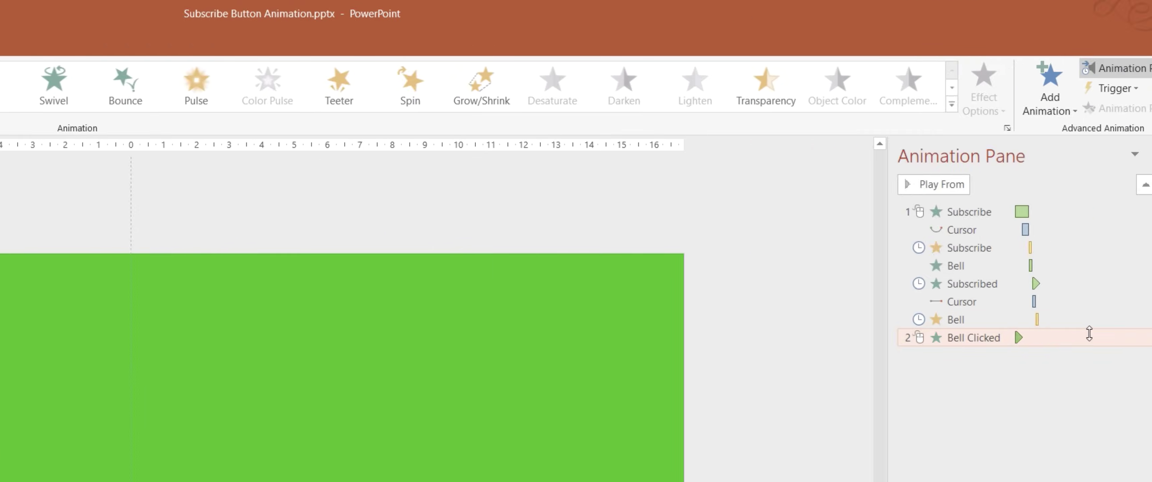
left_click(992, 69)
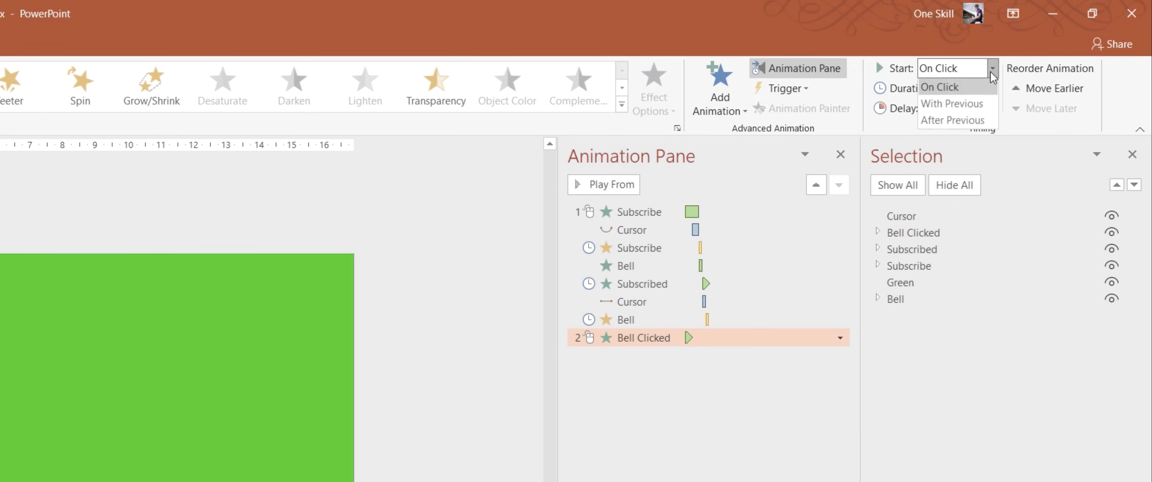
left_click(959, 120)
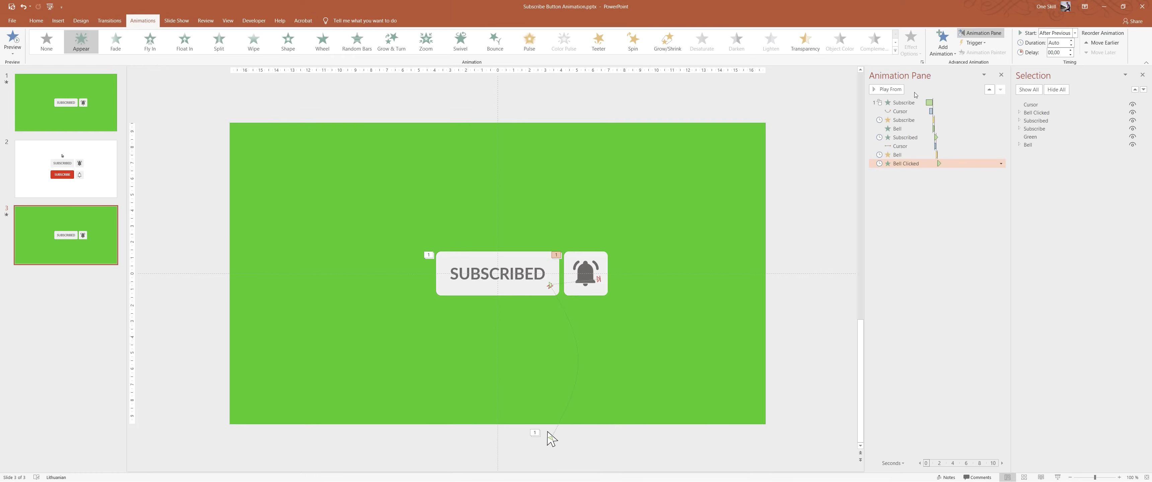
left_click(650, 212)
left_click(894, 89)
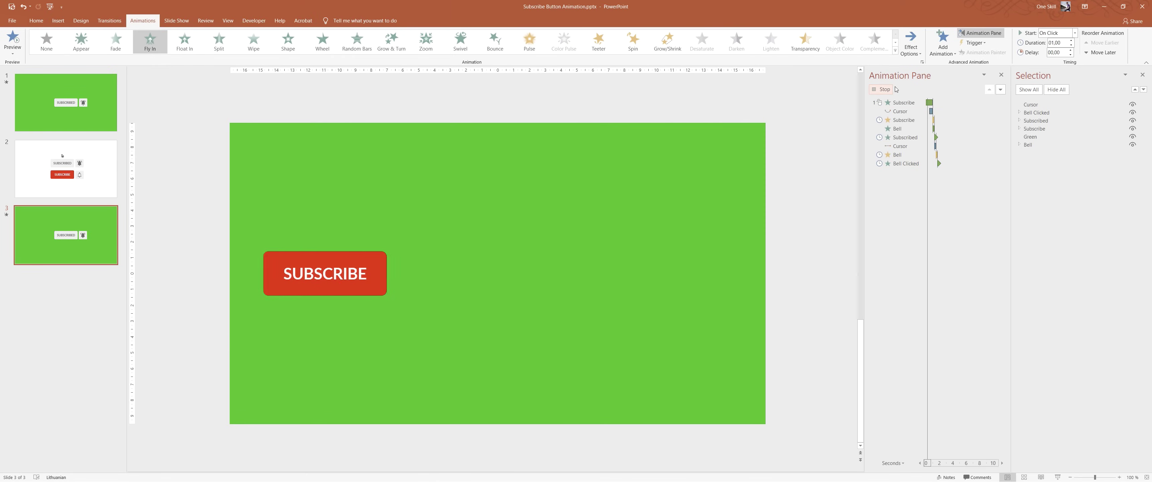
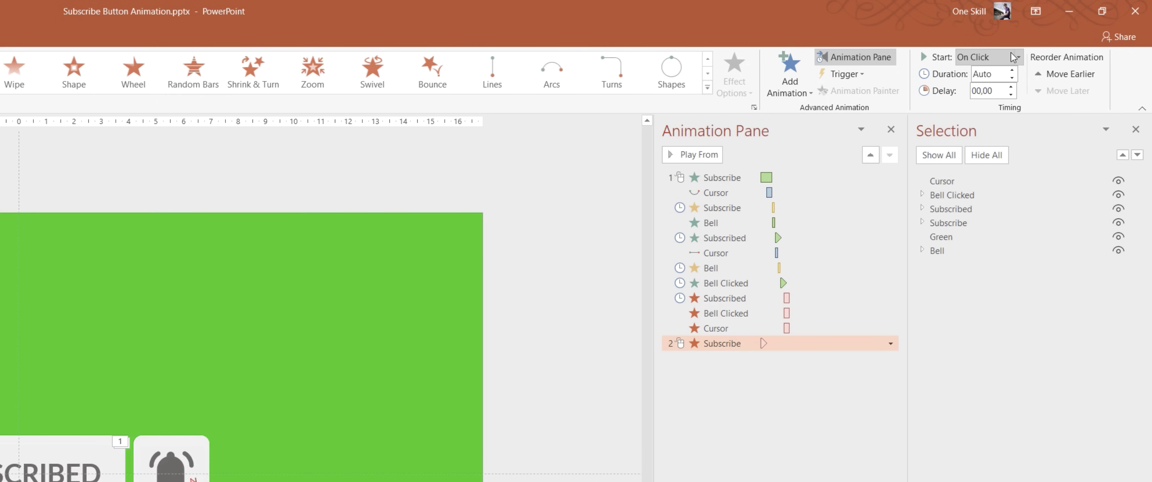
Step: Start the Subscribe group's exit animation With Previous and reorder it directly after the Bell Clicked entrance
left_click(1019, 57)
left_click(982, 76)
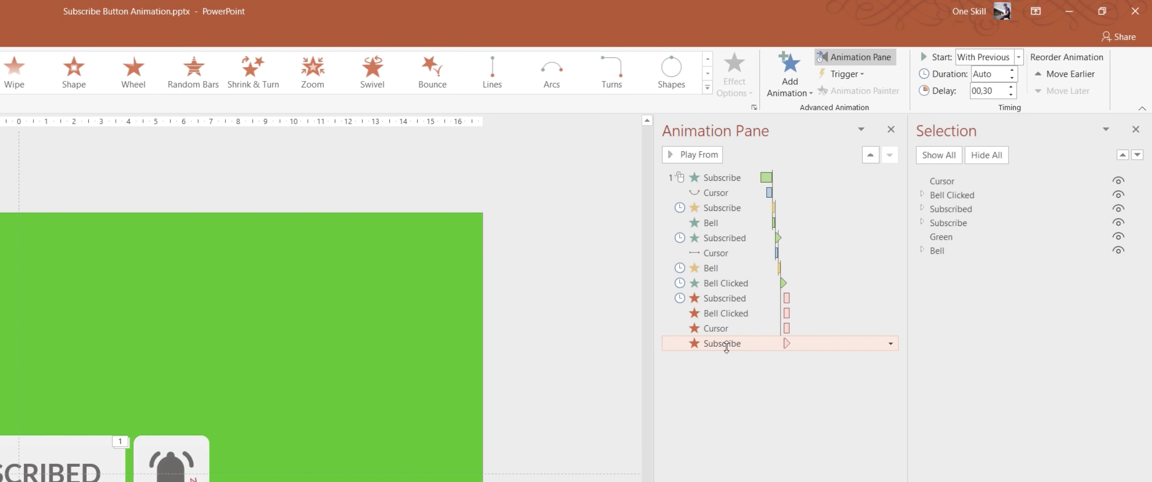
left_click_drag(741, 349, 734, 293)
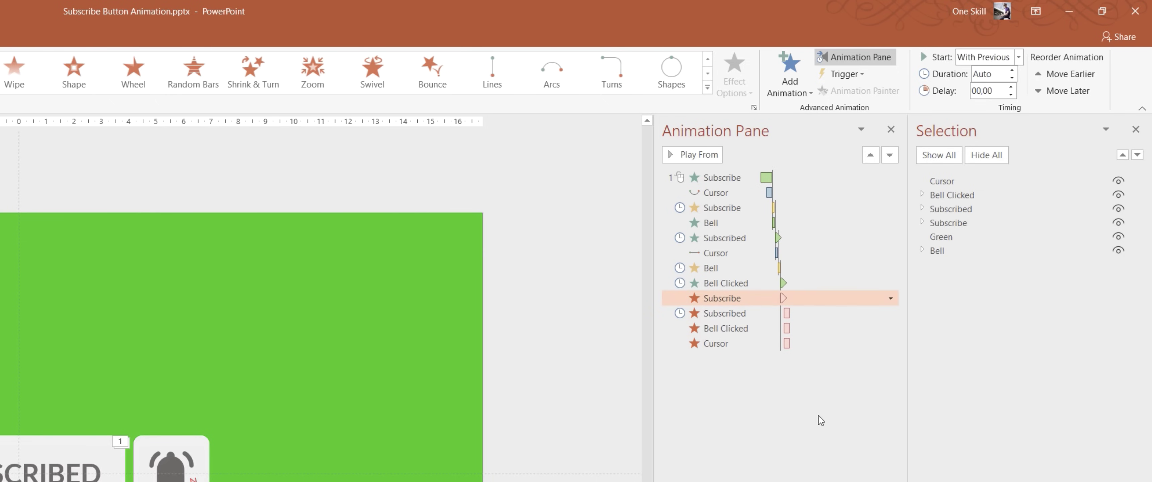
Step: Try adding a Fly Out exit animation to the Bell, and undo it
left_click(728, 268)
left_click(791, 94)
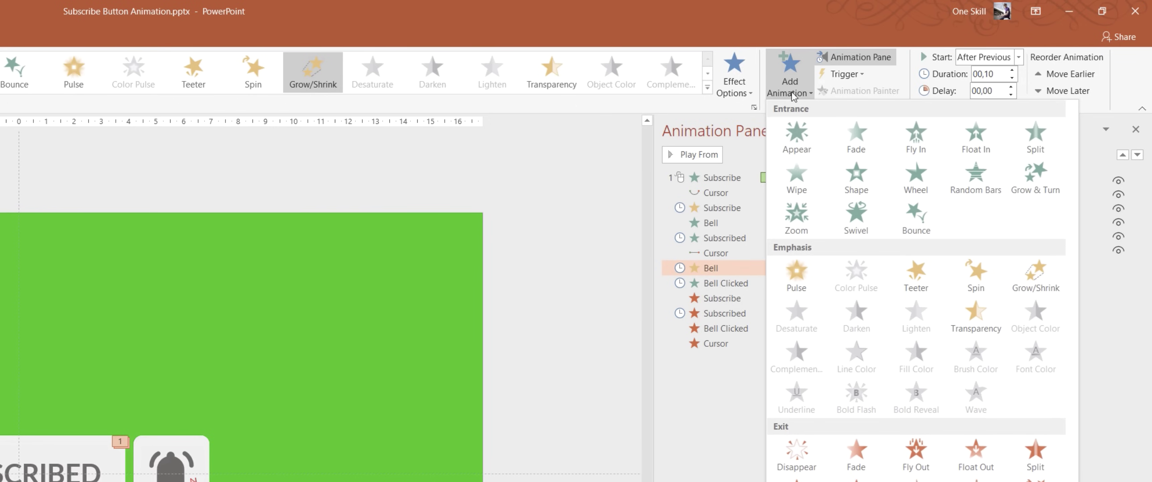
left_click(916, 454)
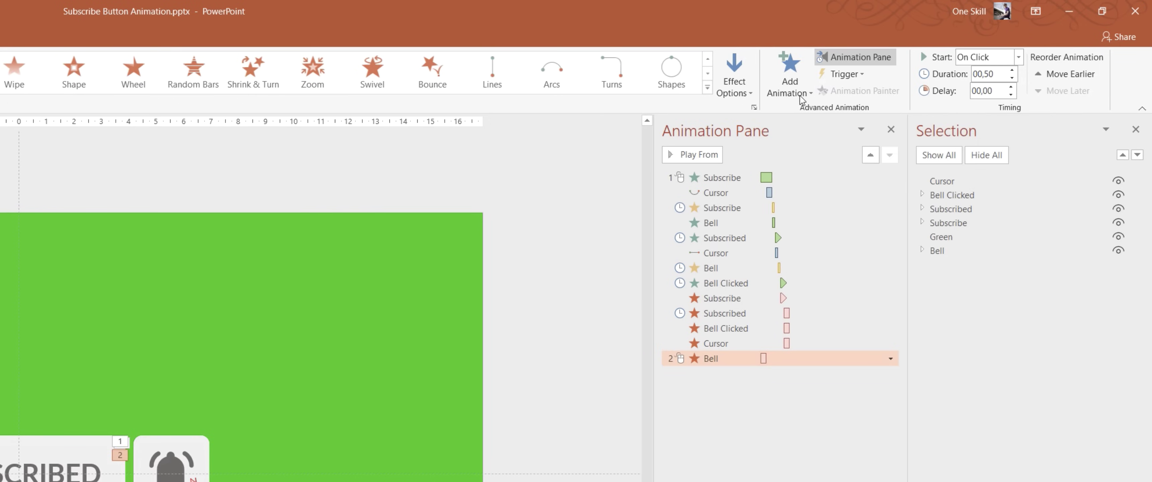
key("ctrl+z")
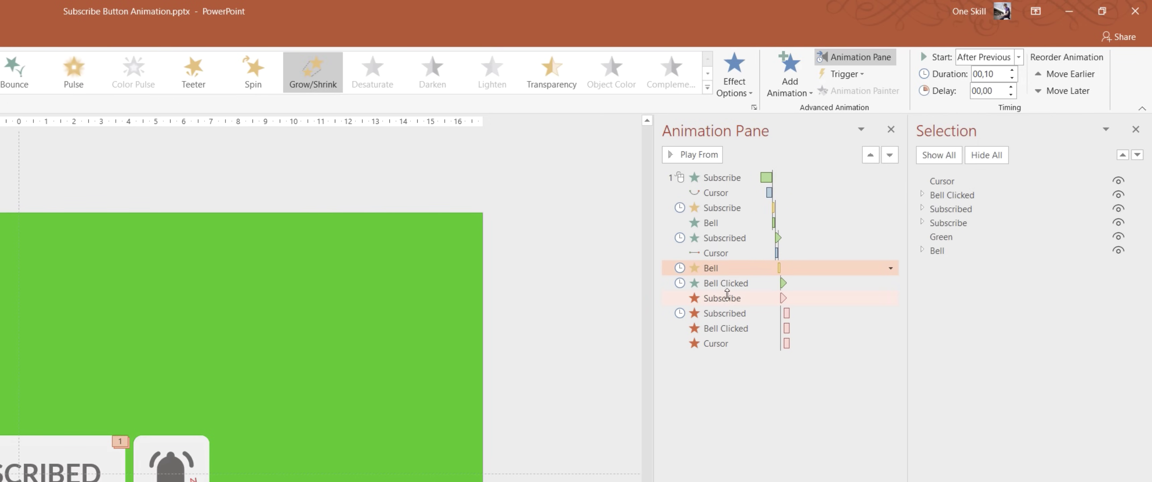
Step: Add a Disappear exit to the Bell directly after the Bell Clicked entrance, start it With Previous and preview the sequence
left_click(795, 83)
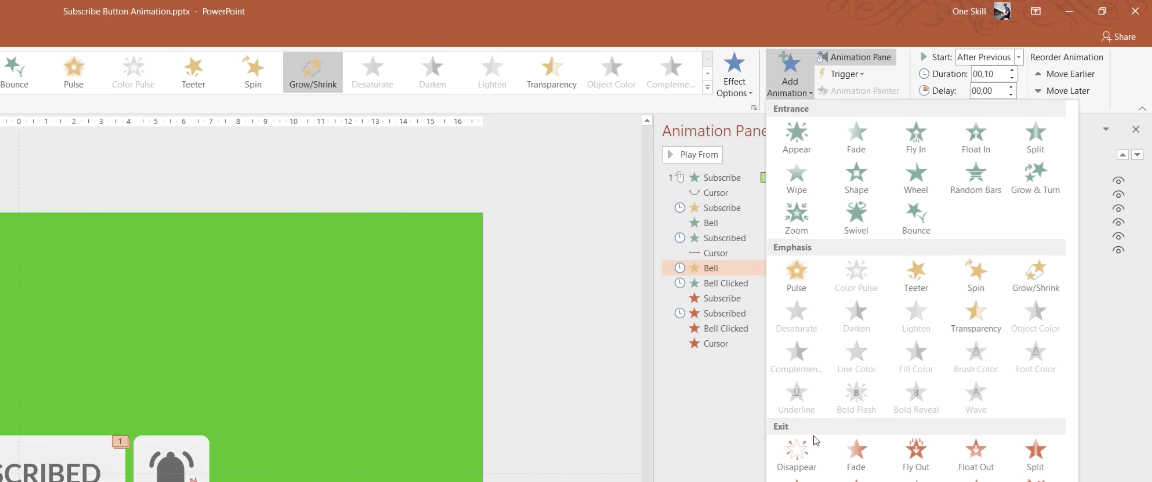
left_click(800, 449)
left_click_drag(719, 355, 720, 293)
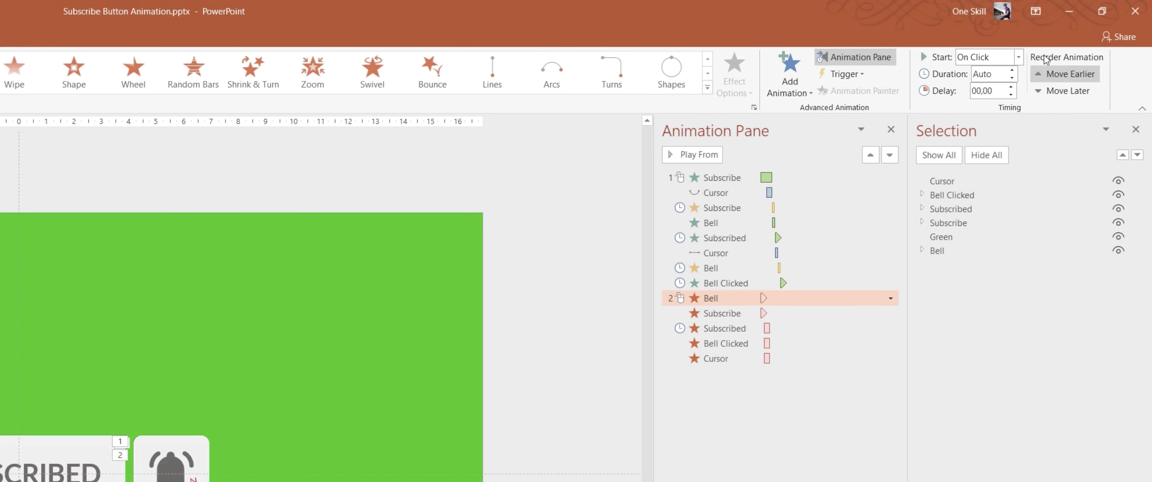
left_click(1018, 57)
left_click(980, 83)
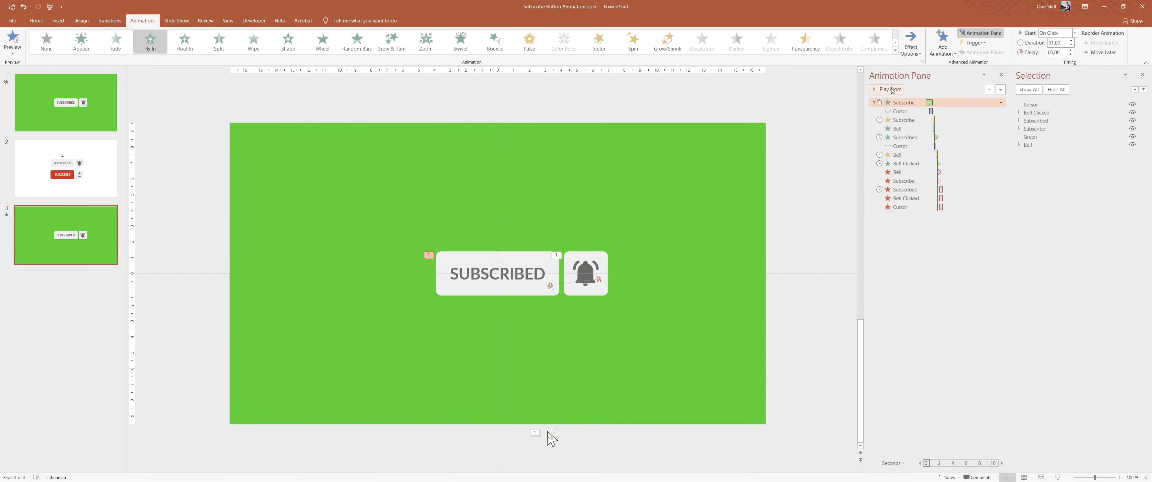
left_click(736, 147)
left_click(888, 89)
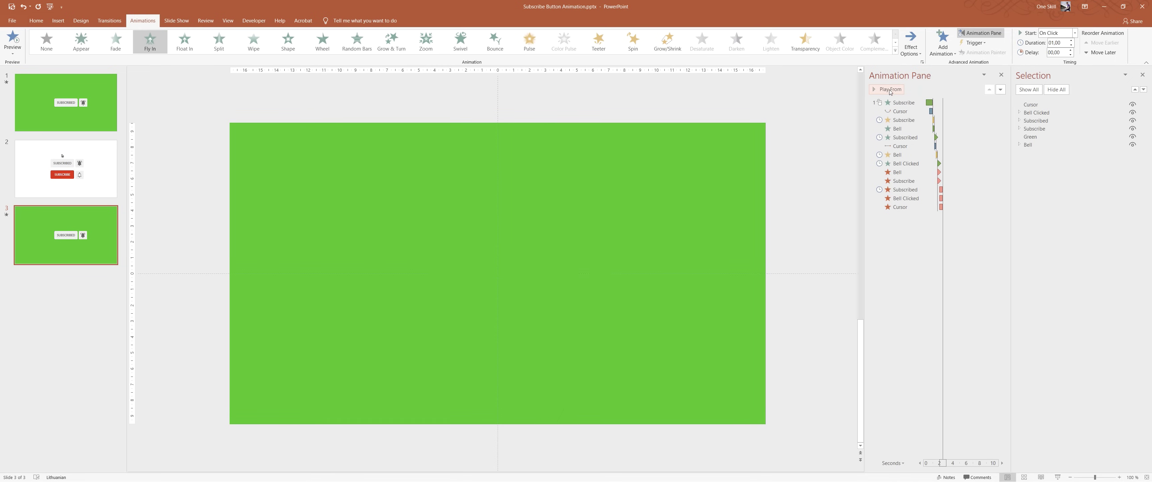
Step: Close the Selection and Animation panes and play the current slide as a full-screen slide show
left_click(1142, 74)
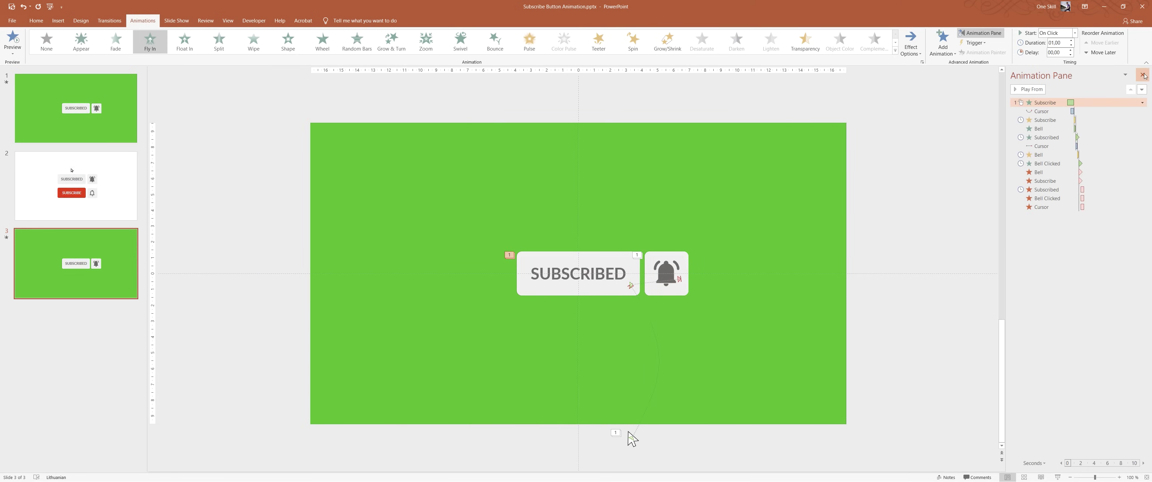
left_click(1143, 74)
left_click(1057, 477)
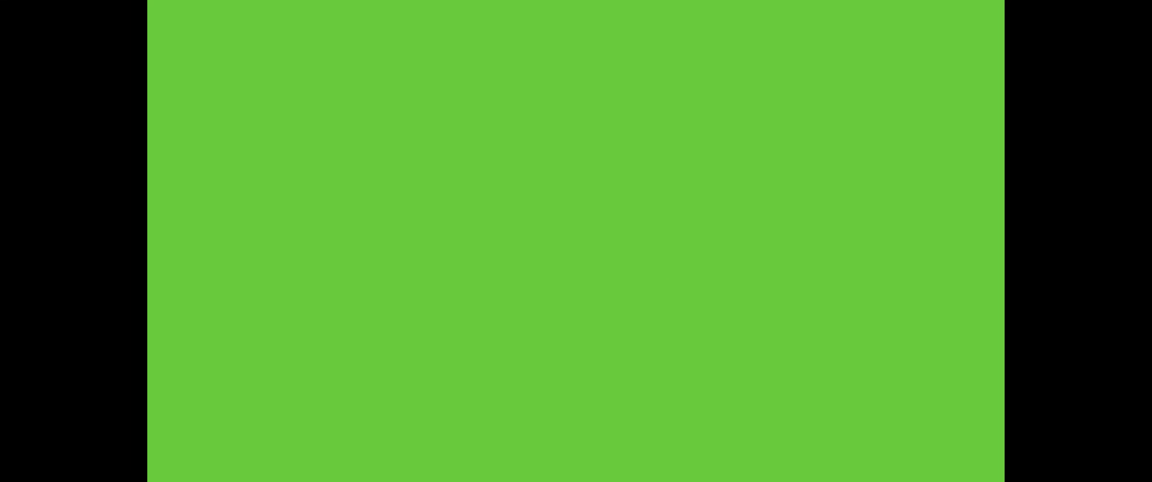
key("Escape")
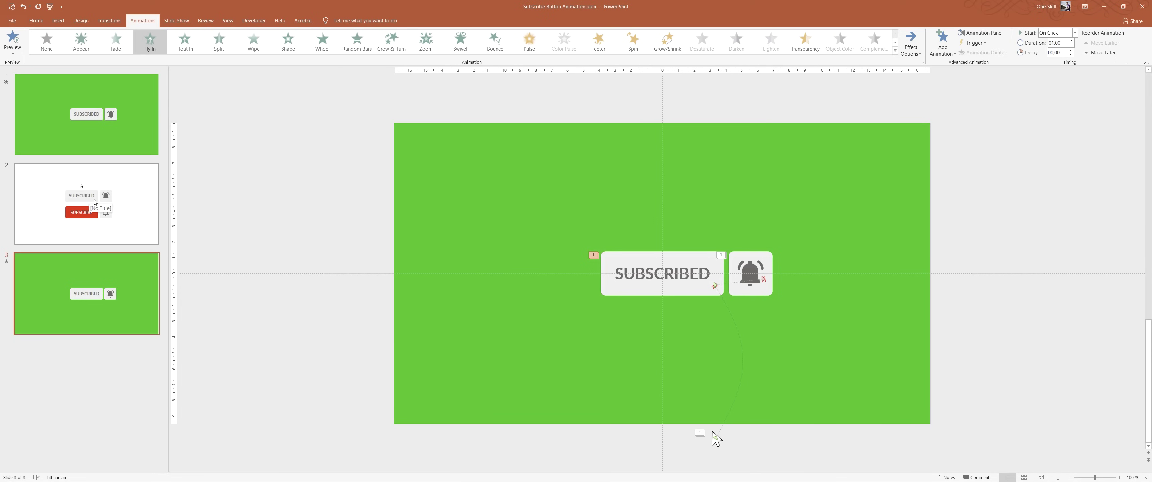
Step: Delete slides 1 and 2, keeping only the finished green-screen animation slide
left_click(130, 187)
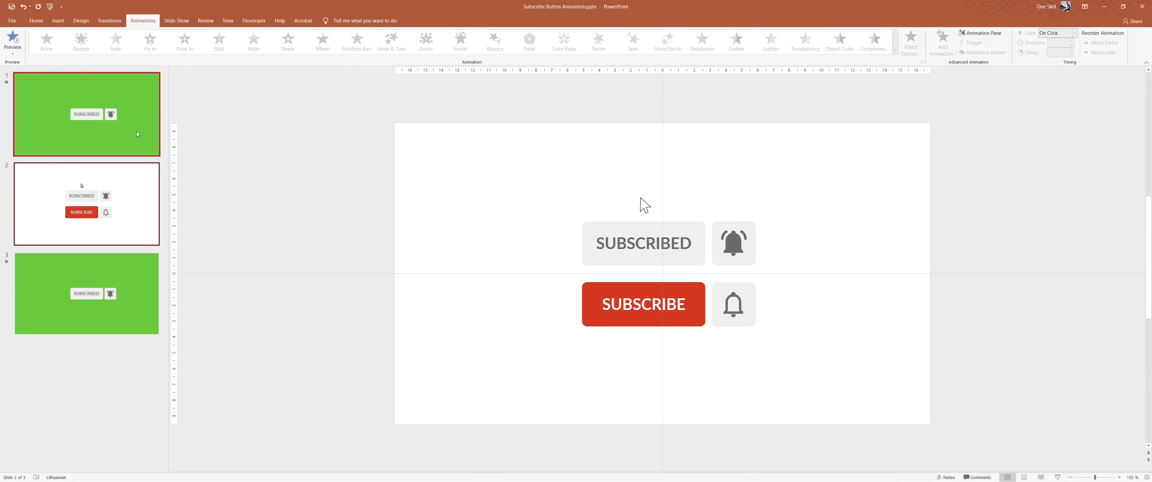
key("Delete")
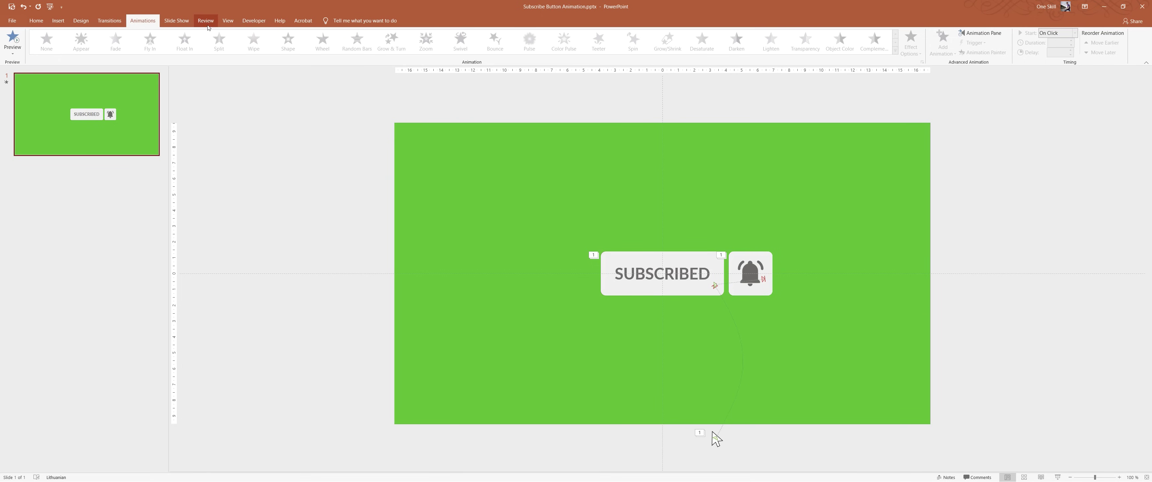
left_click(36, 20)
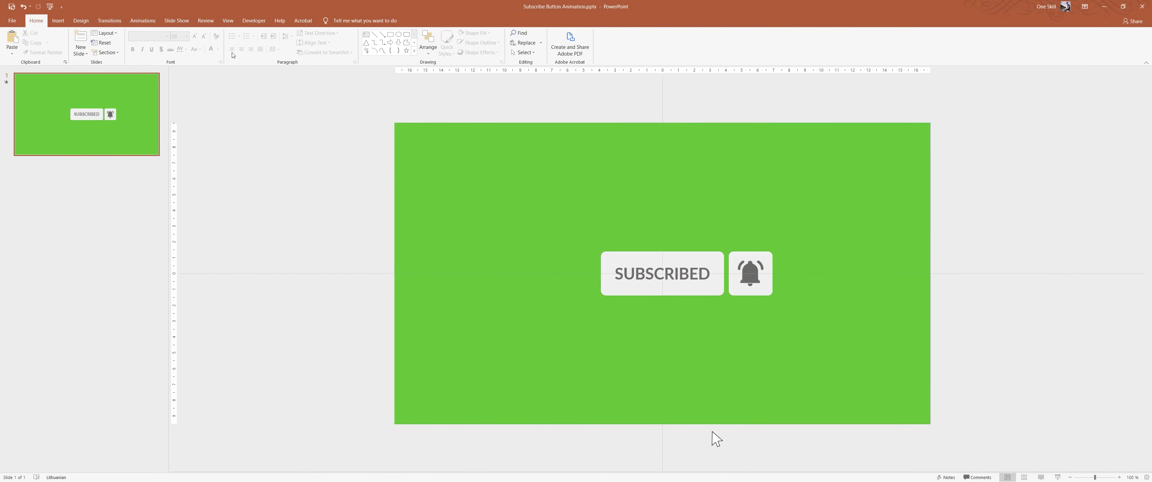
left_click(228, 21)
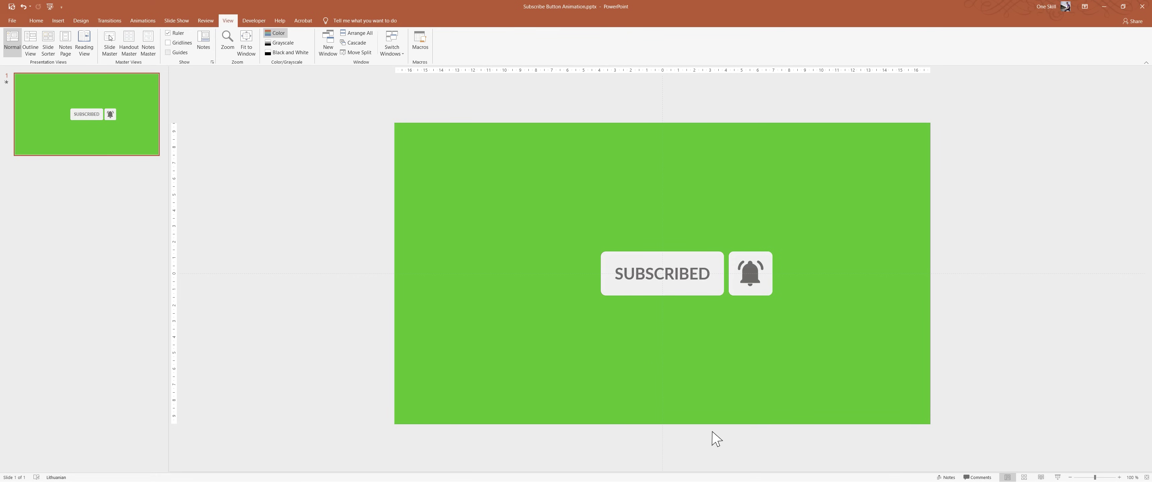
left_click(36, 21)
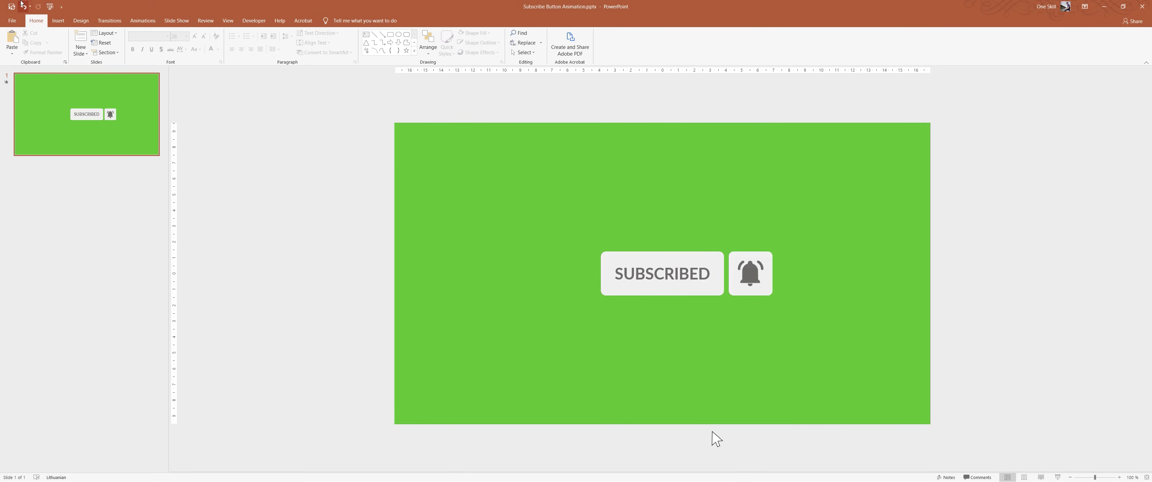
Step: Set up a video export in Ultra HD (4K) without recorded timings and with 00,00 seconds spent on each slide
left_click(16, 21)
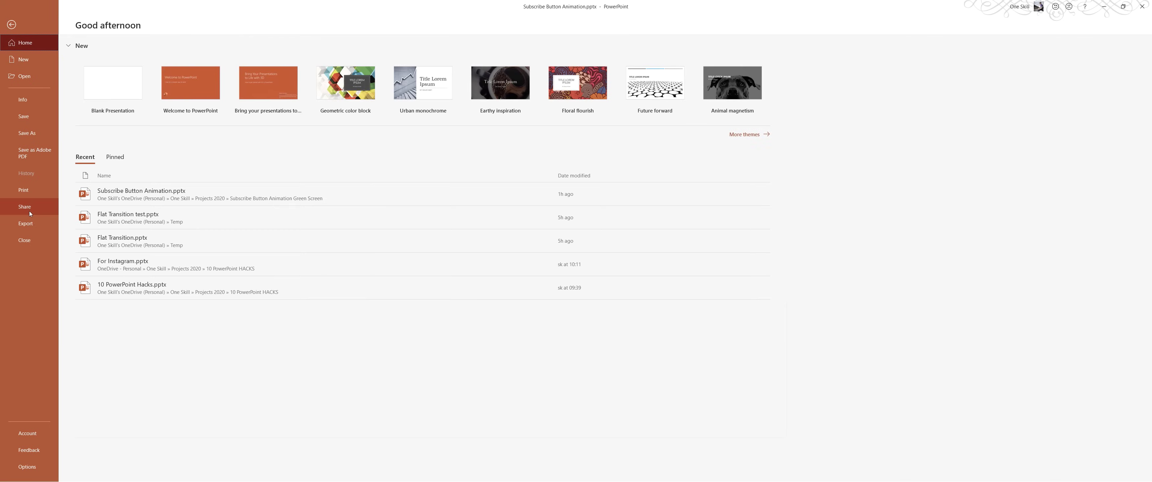
left_click(26, 223)
left_click(133, 108)
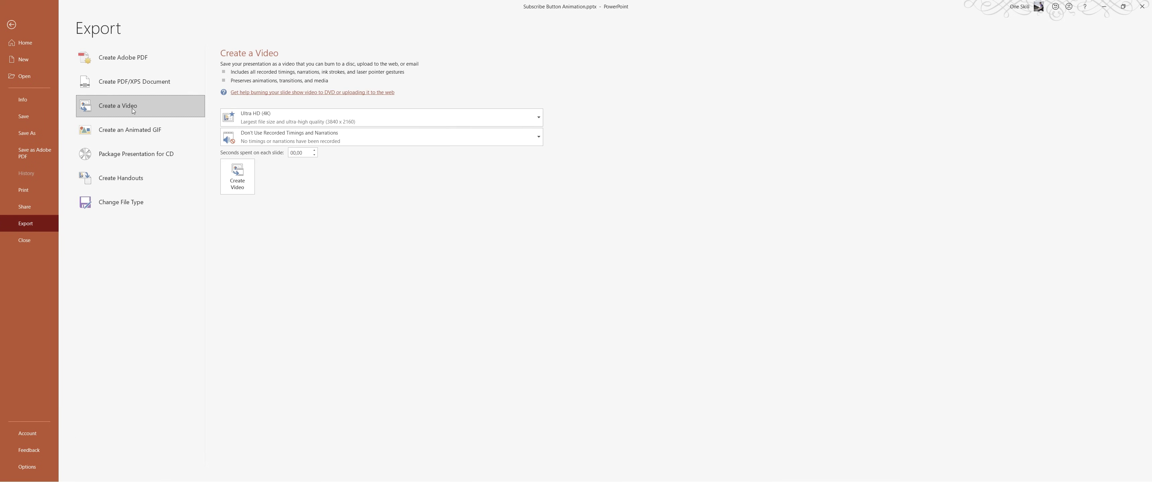
left_click(443, 122)
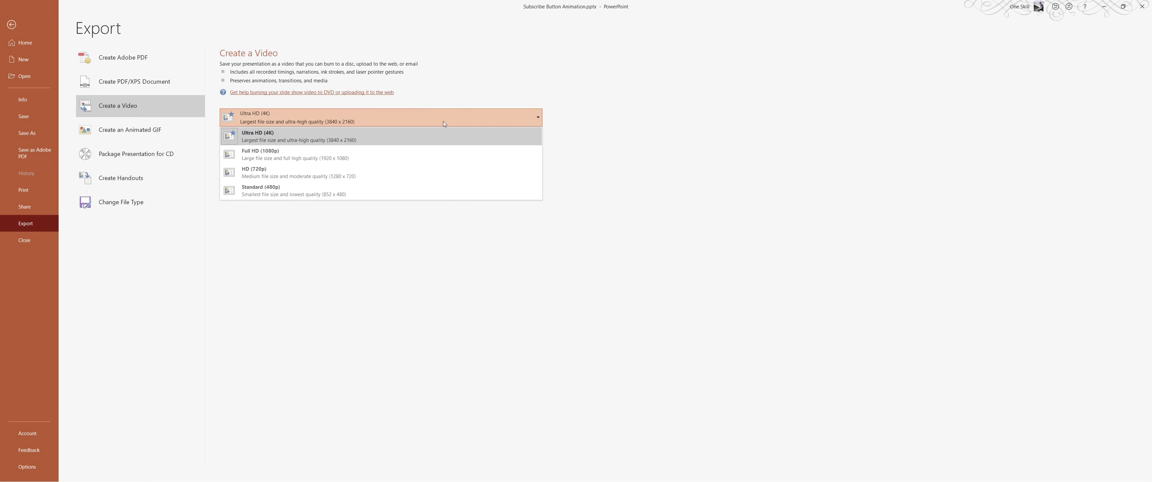
left_click(301, 224)
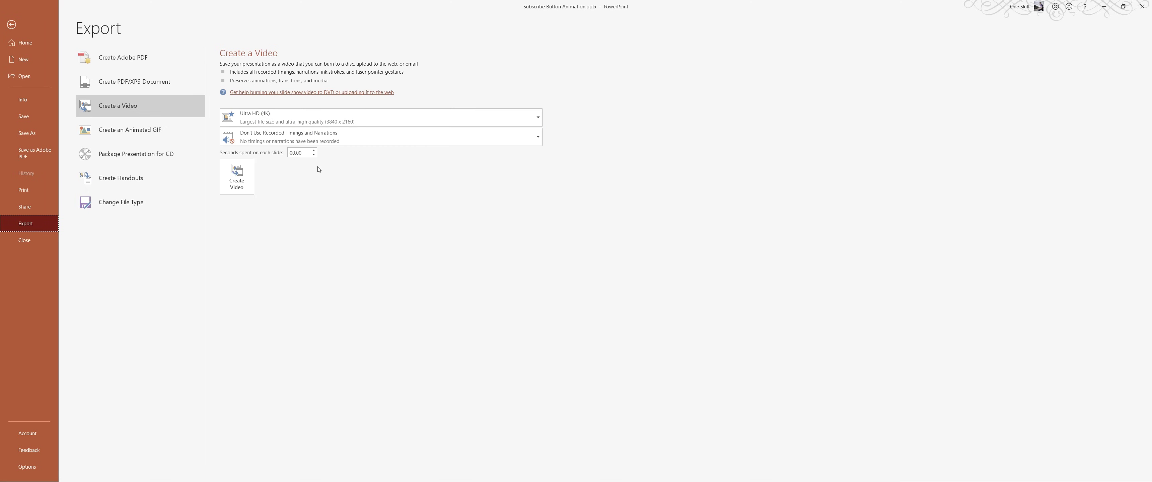
left_click(303, 152)
key("Return")
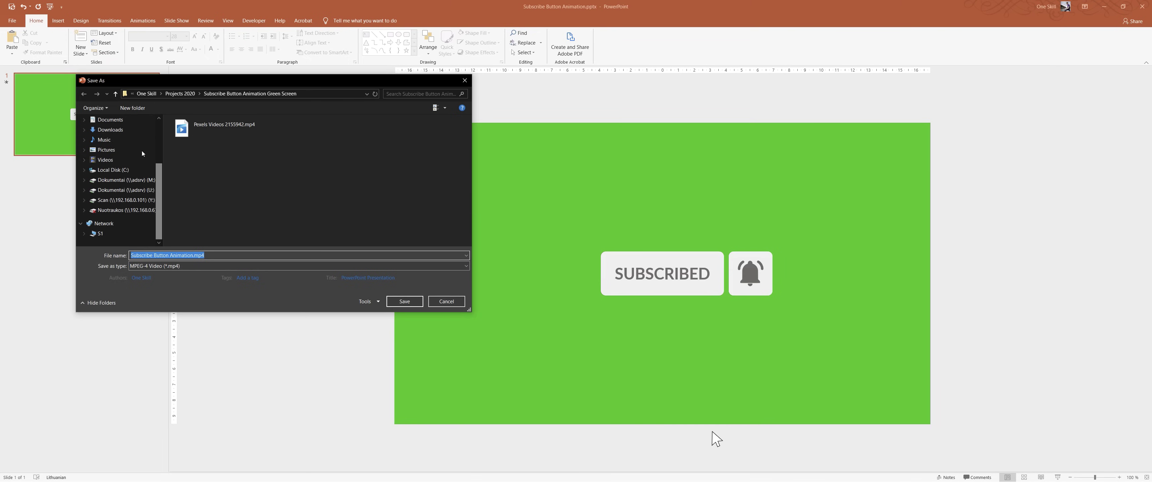
Step: Save the exported video to the Desktop as Subscribe Button Animation.mp4 in MPEG-4 format
scroll(155, 173, "up", 3)
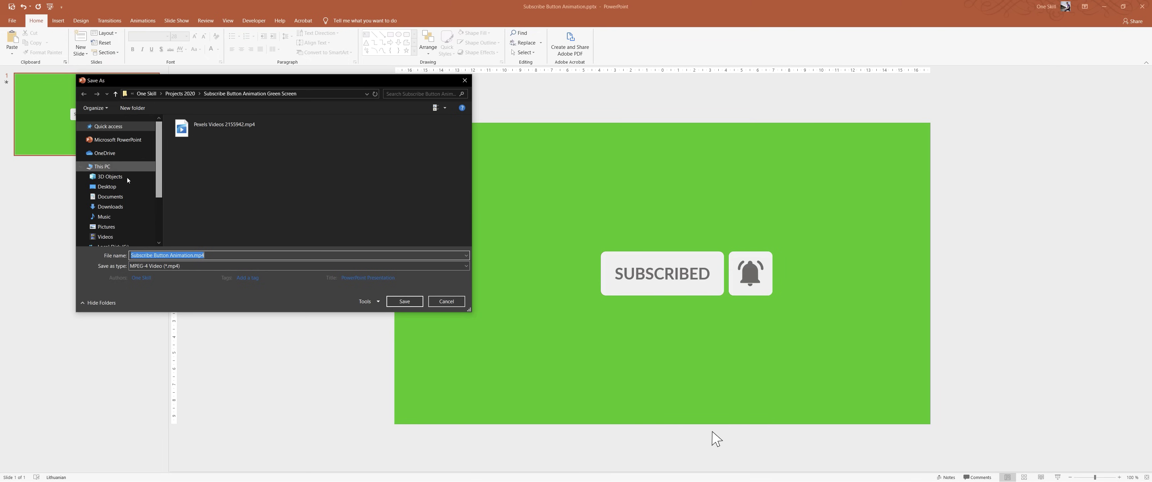
left_click(111, 188)
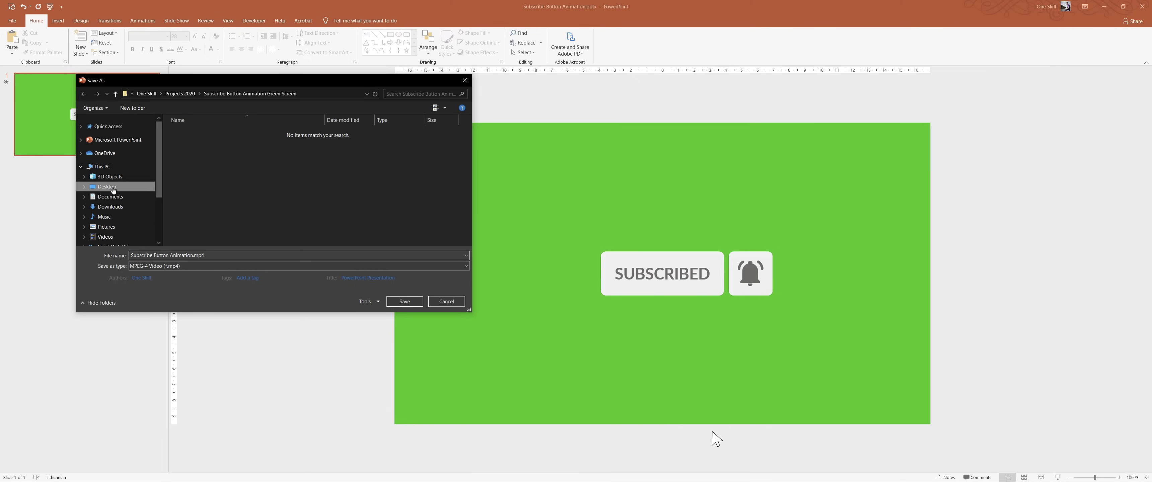
left_click(404, 301)
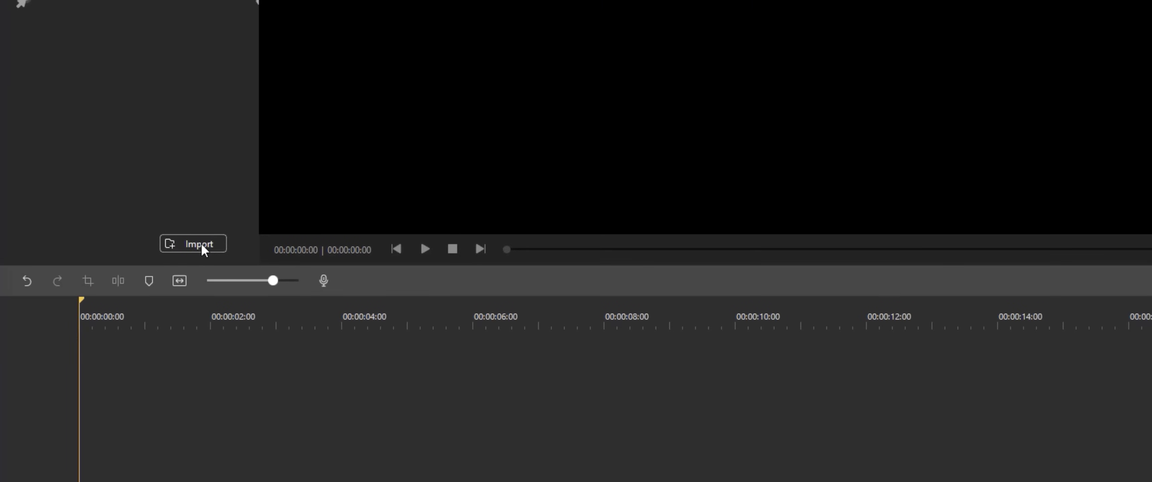
Step: Import Subscribe Button Animation.mp4 from the Desktop into the DemoCreator media library
left_click(202, 245)
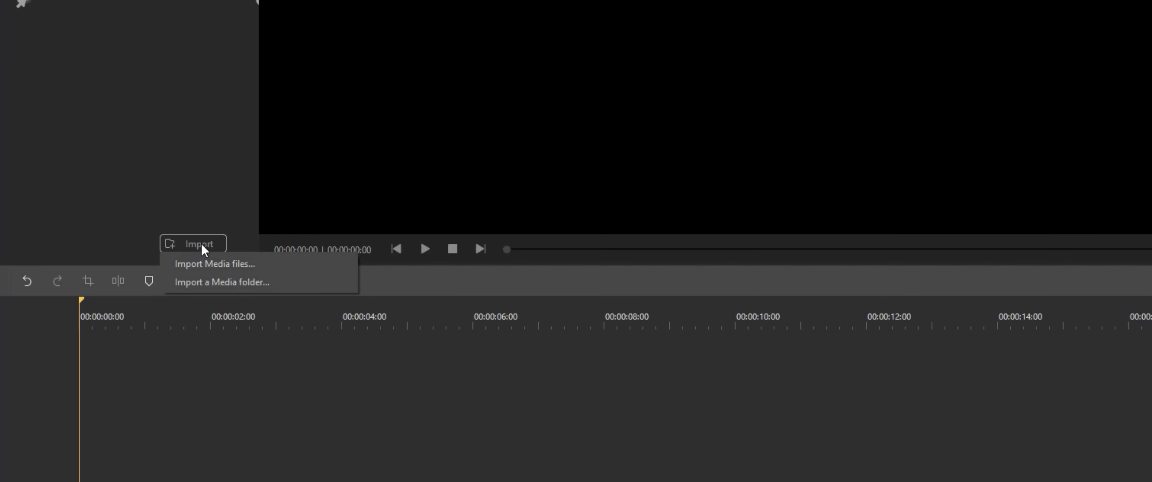
left_click(210, 264)
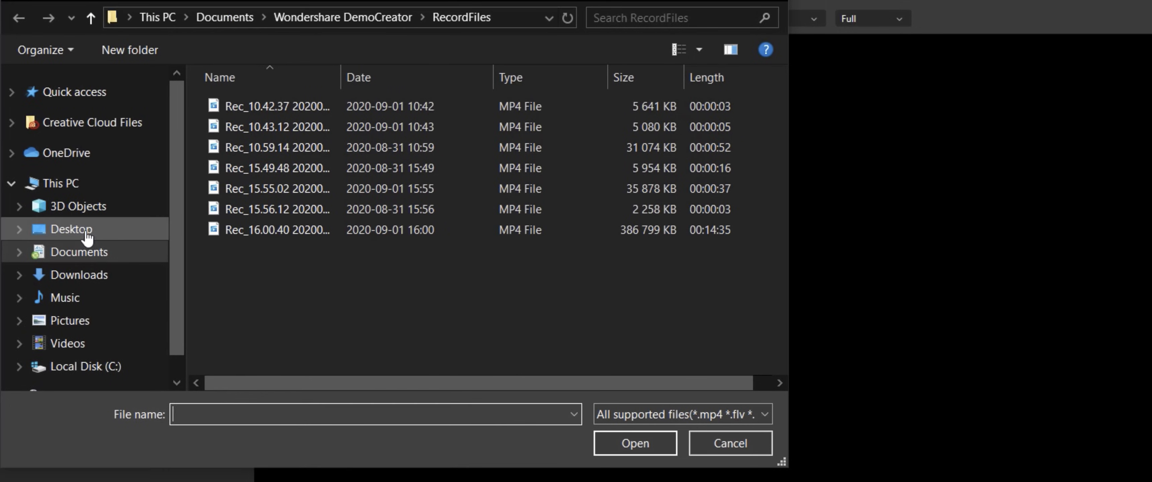
left_click(88, 231)
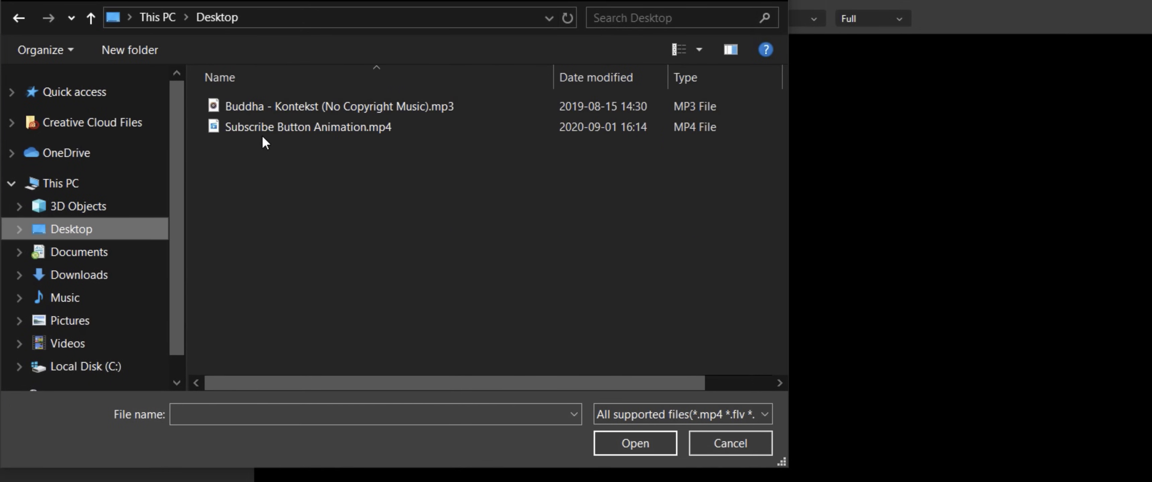
left_click(270, 126)
left_click(631, 441)
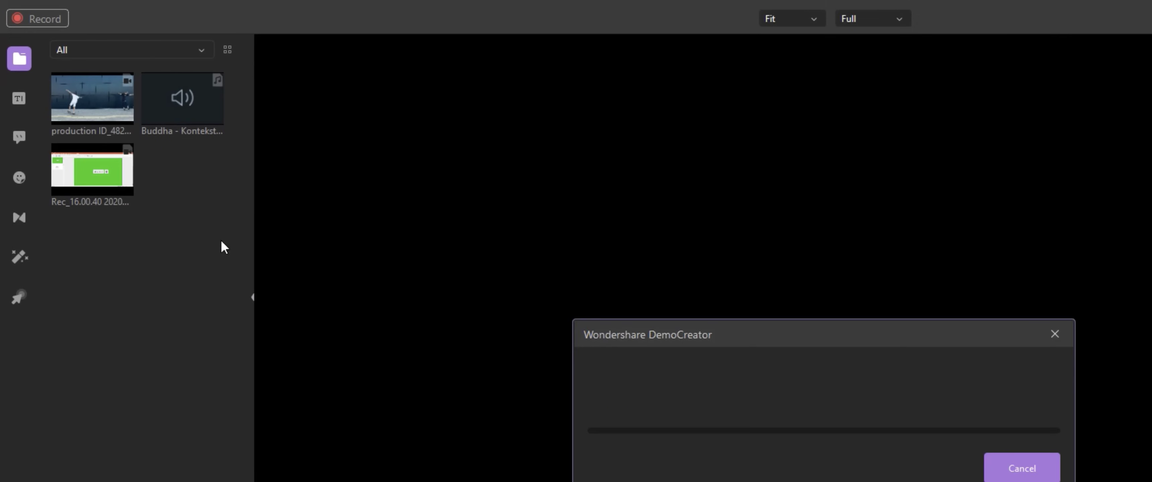
left_click(192, 183)
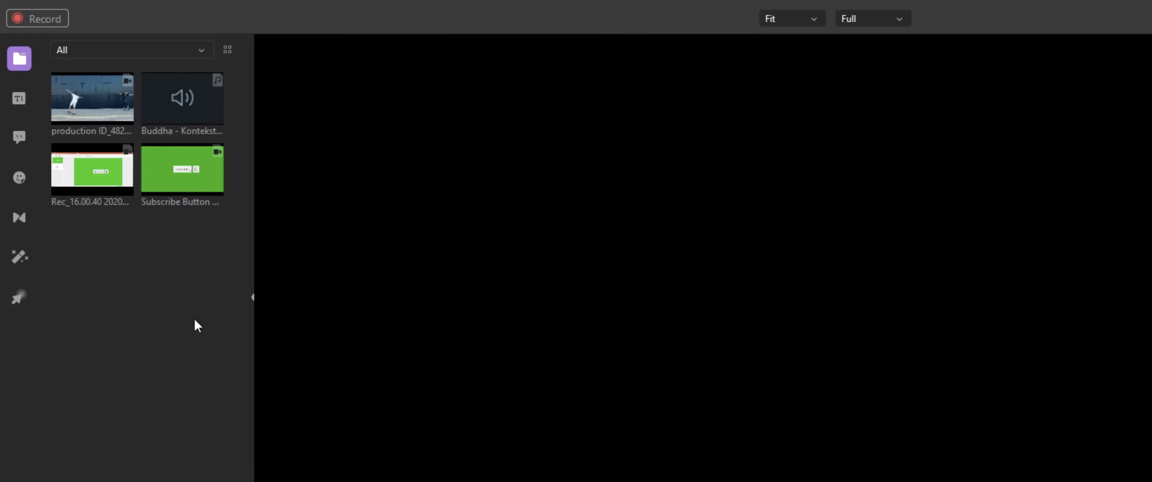
Step: Add the skateboarding clip to the start of the timeline and play it back
right_click(103, 104)
left_click(129, 106)
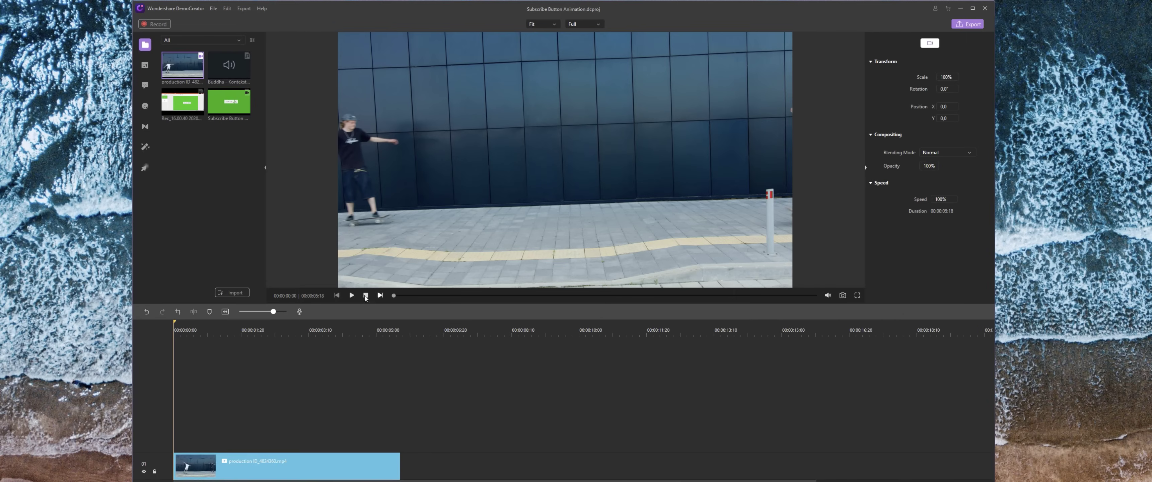
left_click(352, 295)
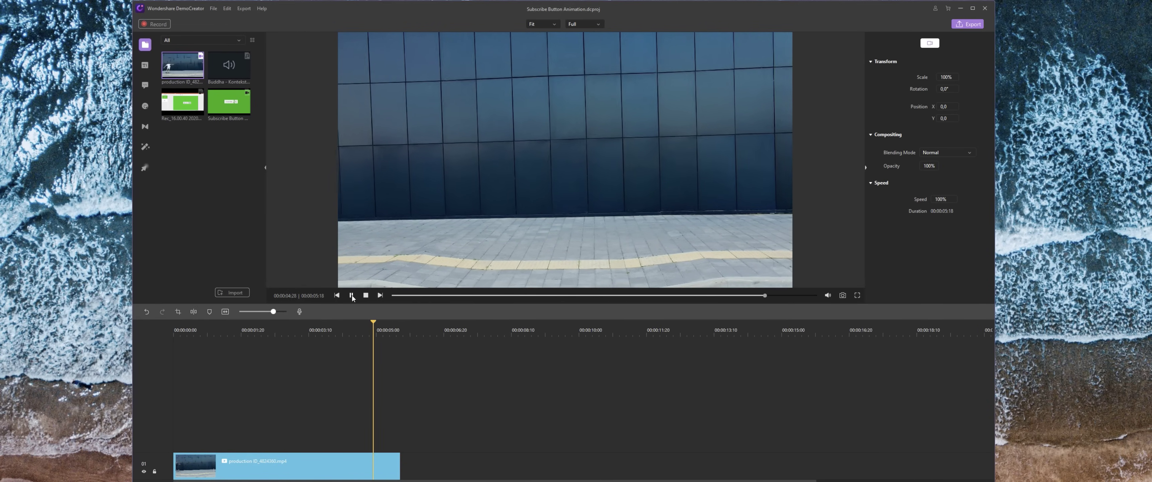
left_click(352, 295)
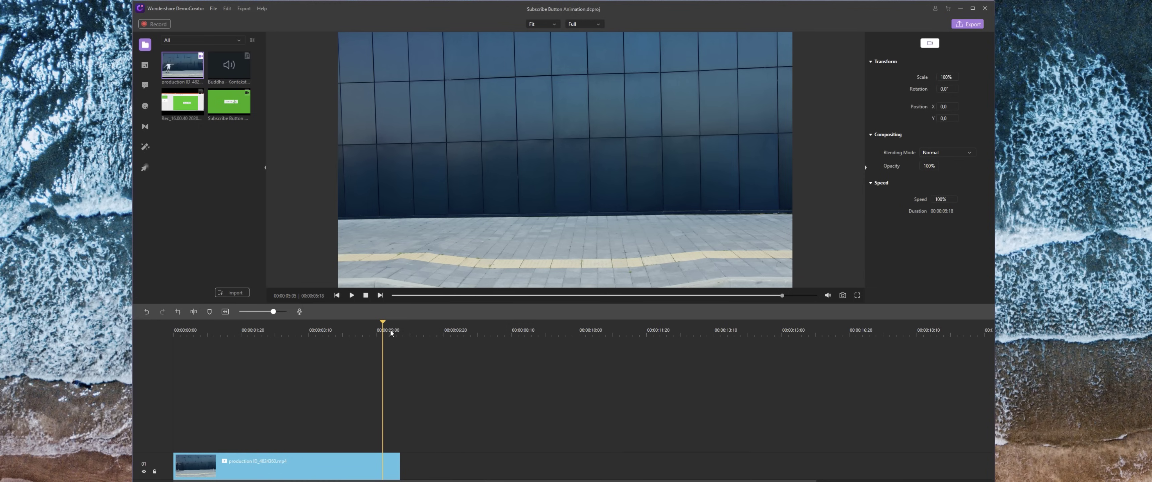
Step: Add the Subscribe Button clip at 00:00:01:15 on a track above the skateboarding clip and preview the overlap
left_click_drag(383, 322, 235, 333)
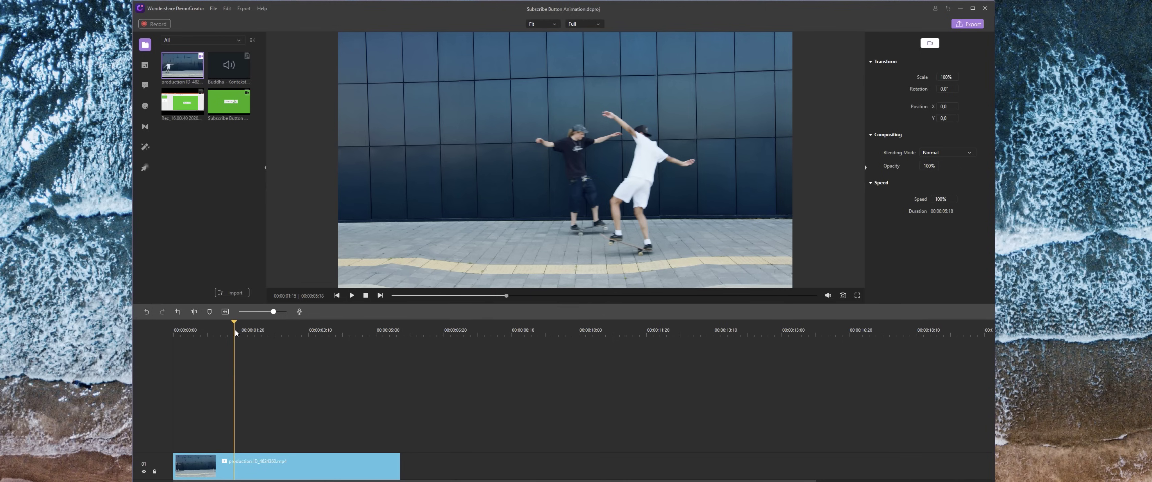
left_click(233, 107)
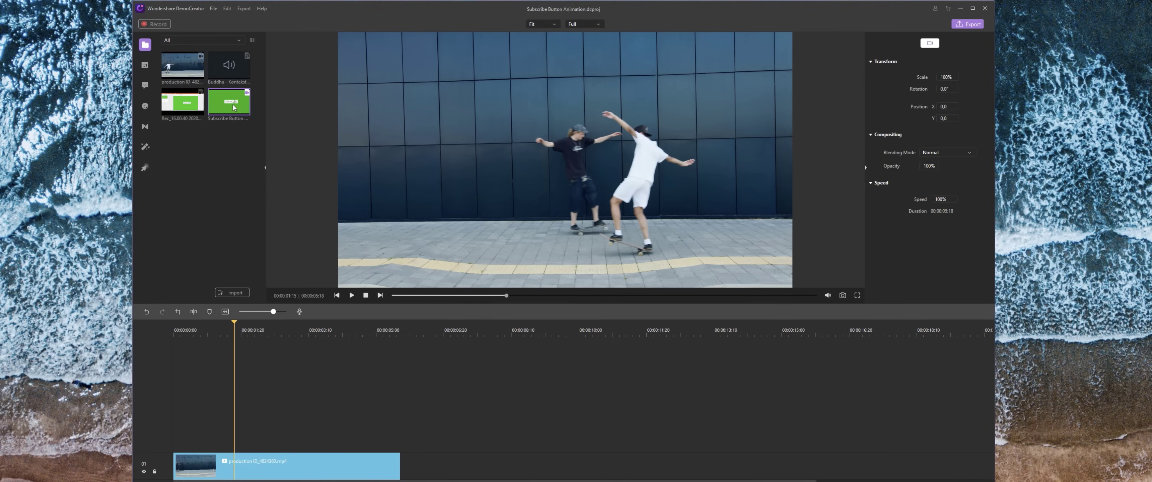
right_click(233, 105)
left_click(254, 112)
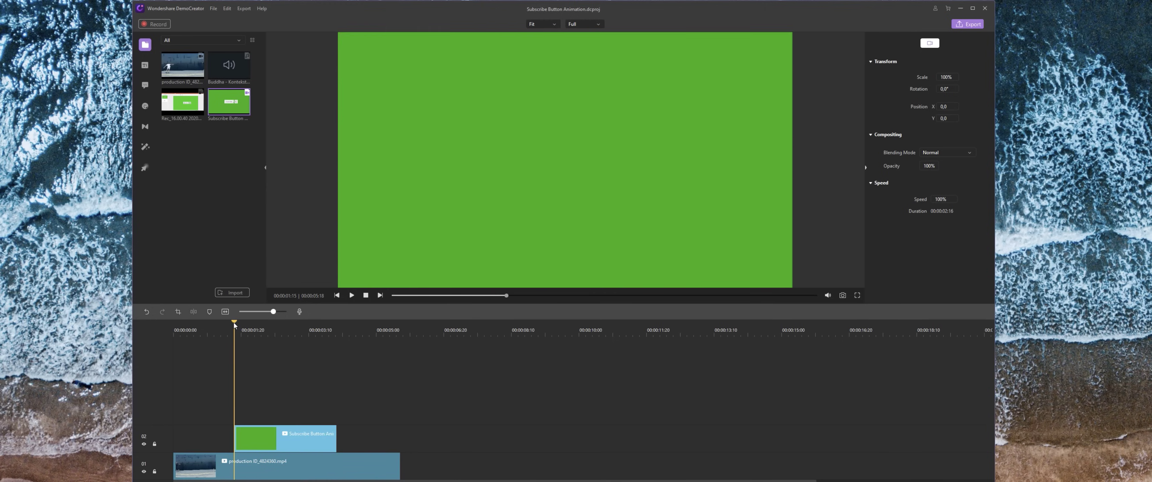
left_click_drag(234, 325, 215, 325)
left_click(352, 295)
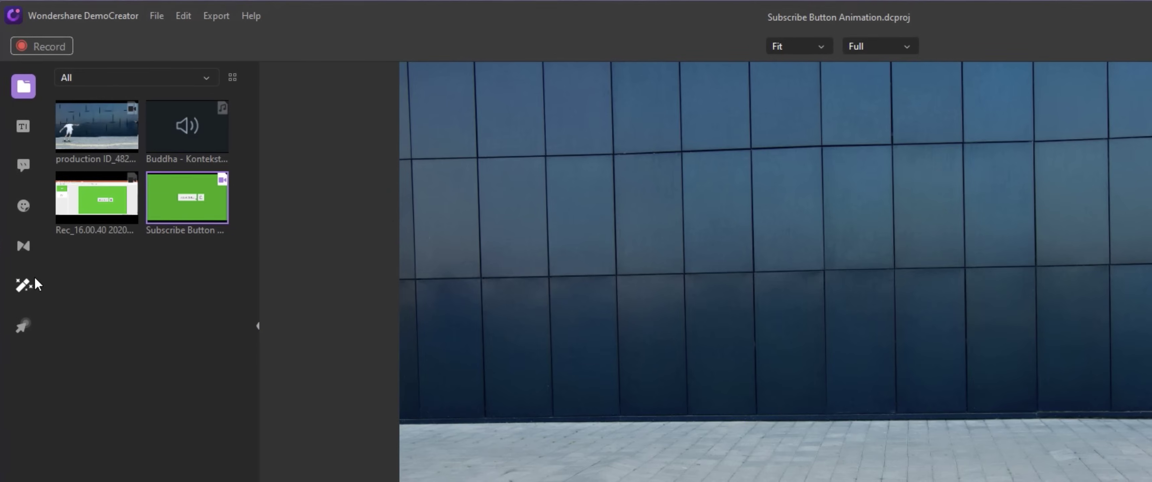
Step: Apply the GreenScreen effect to the Subscribe Button clip on the timeline
left_click(145, 147)
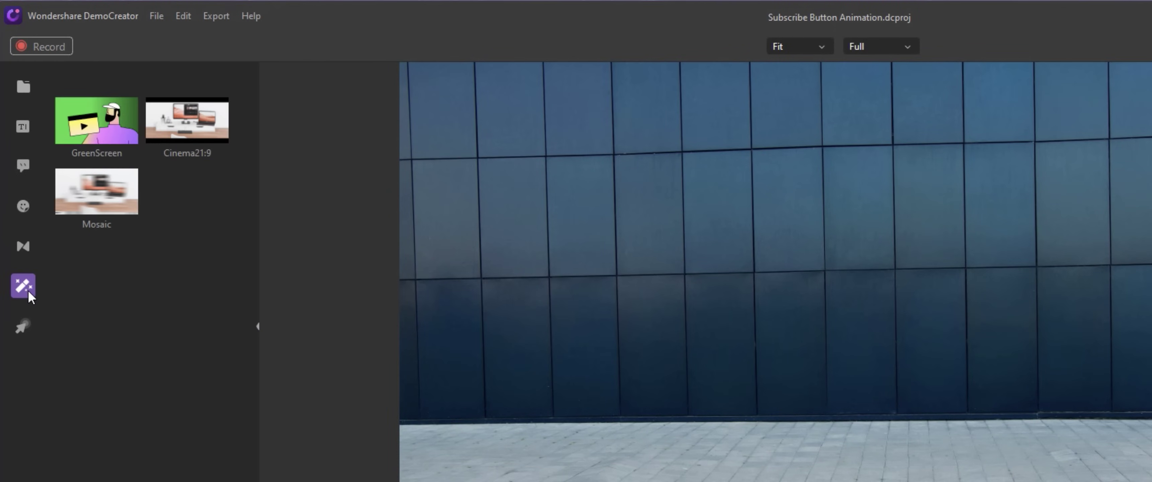
left_click(110, 129)
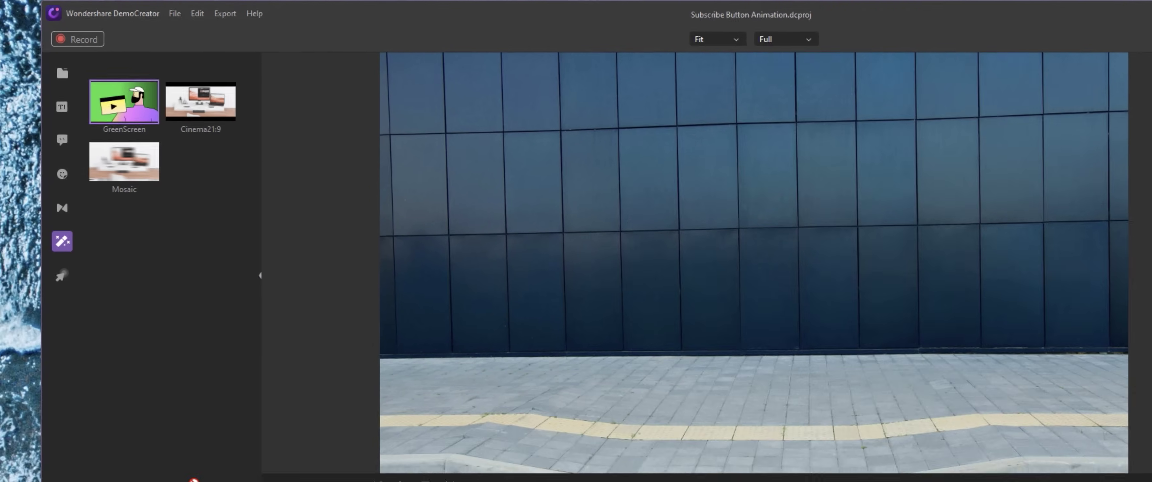
left_click_drag(113, 127, 255, 430)
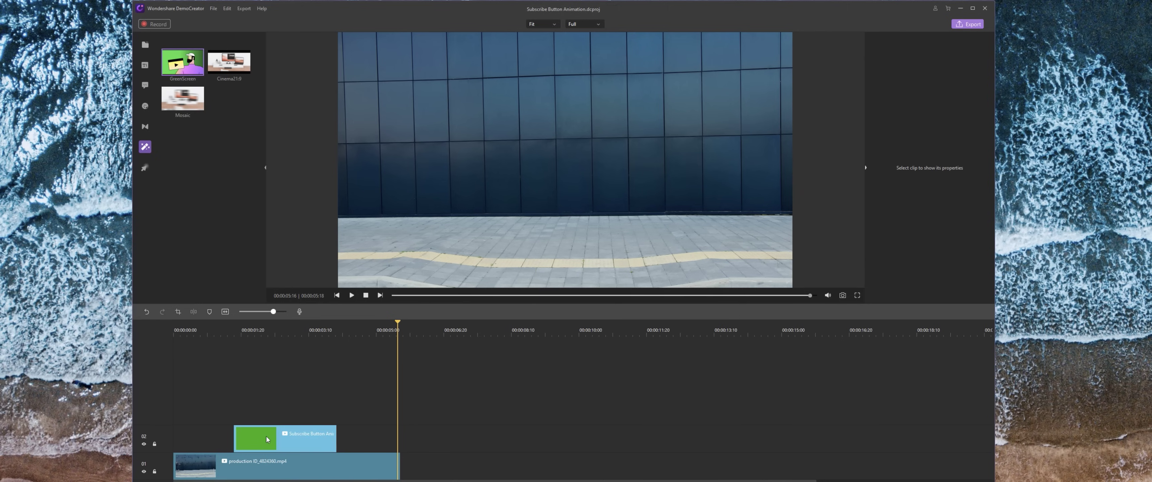
Step: On a frame showing the Subscribe button, sample the clip's green background as the Chroma Key color
left_click(267, 439)
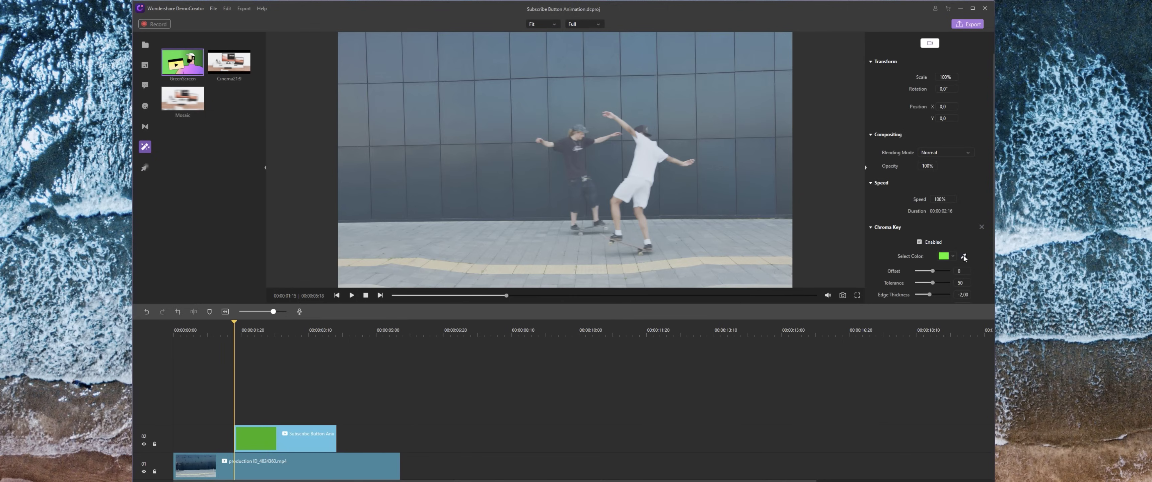
left_click_drag(238, 325, 241, 327)
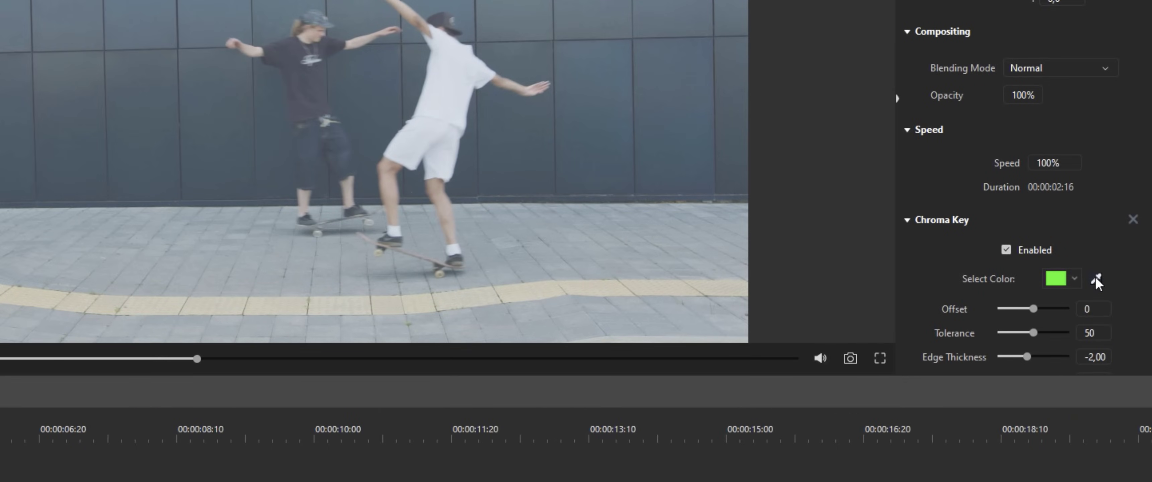
left_click(1097, 280)
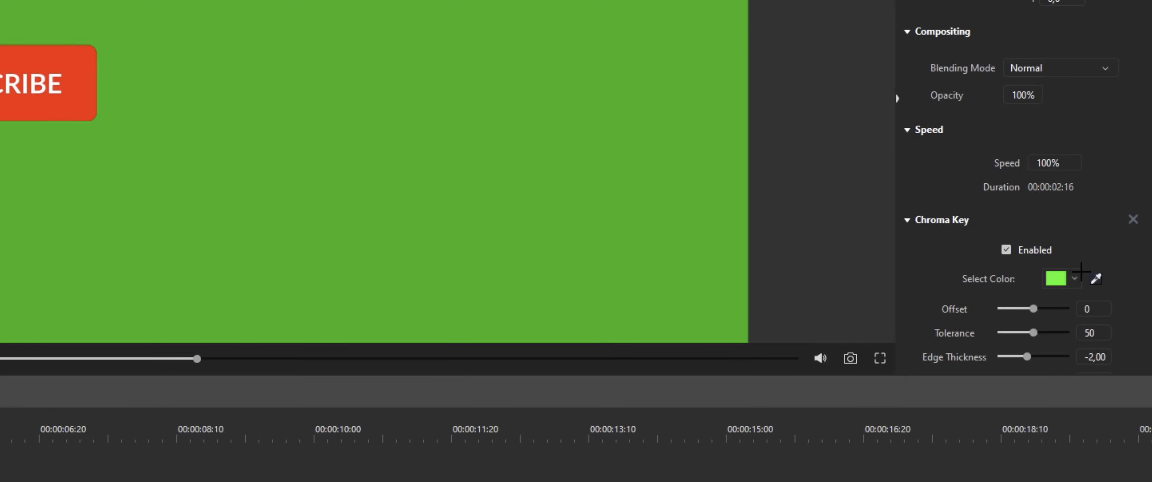
left_click(495, 84)
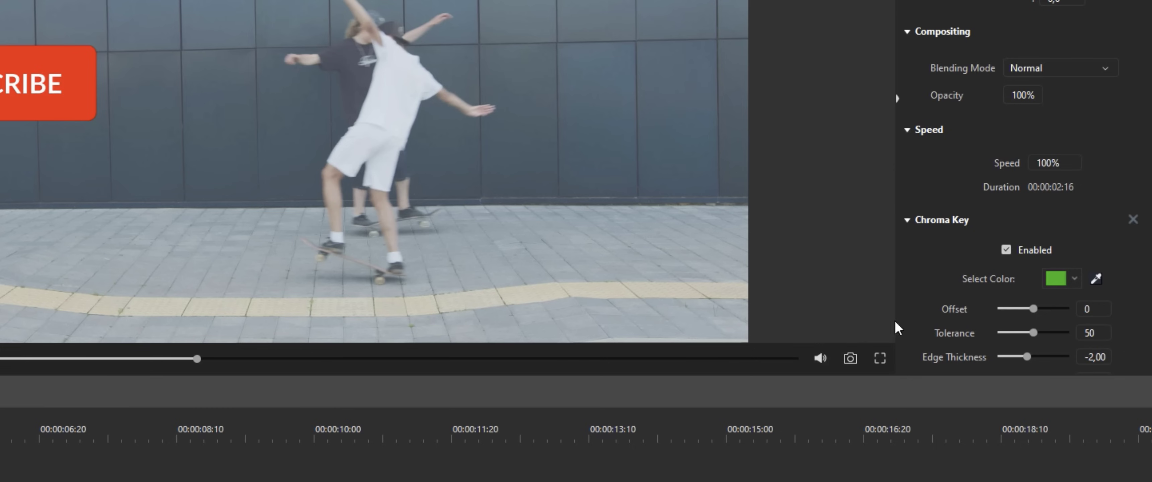
Step: Set the Chroma Key Tolerance to 100 and Edge Feather to 0,00, and play back the keyed overlay
left_click_drag(1033, 333, 1067, 332)
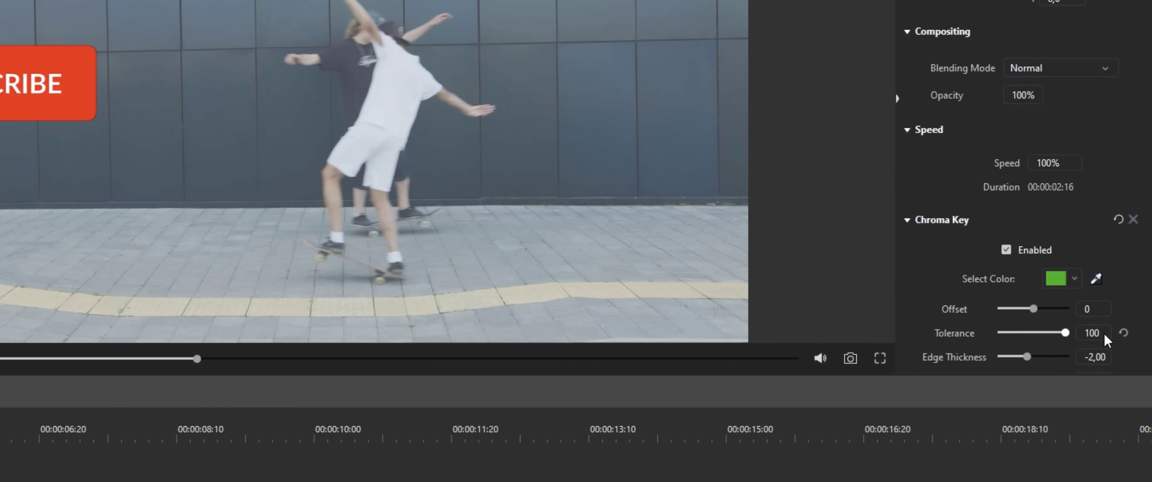
scroll(1120, 318, "down", 1)
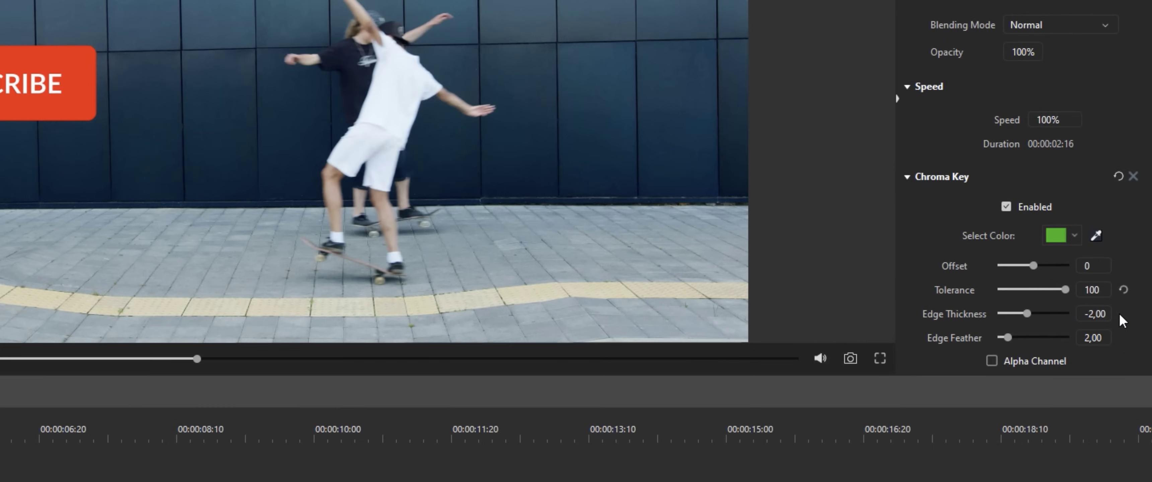
left_click_drag(1008, 338, 998, 338)
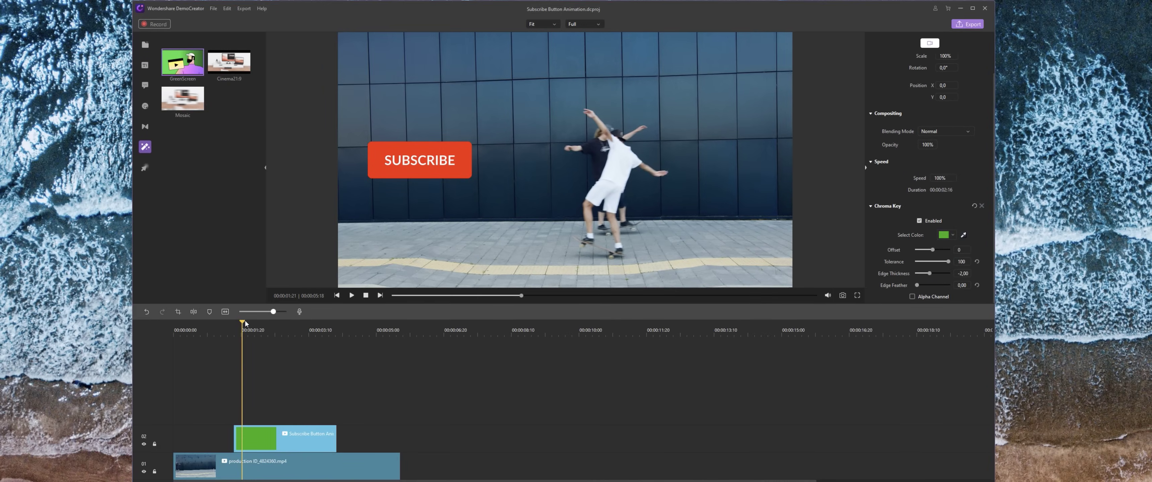
left_click_drag(244, 324, 228, 324)
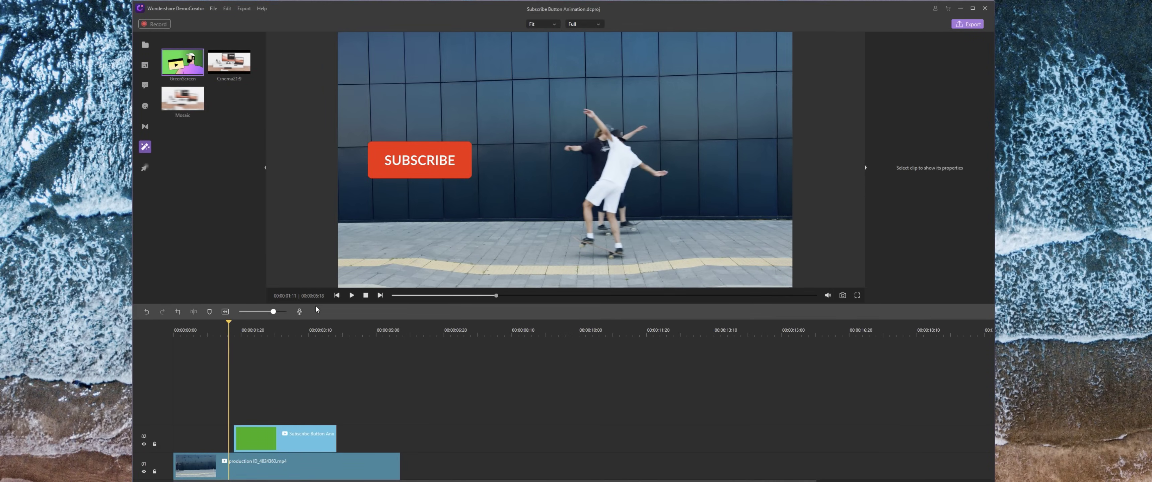
left_click(351, 296)
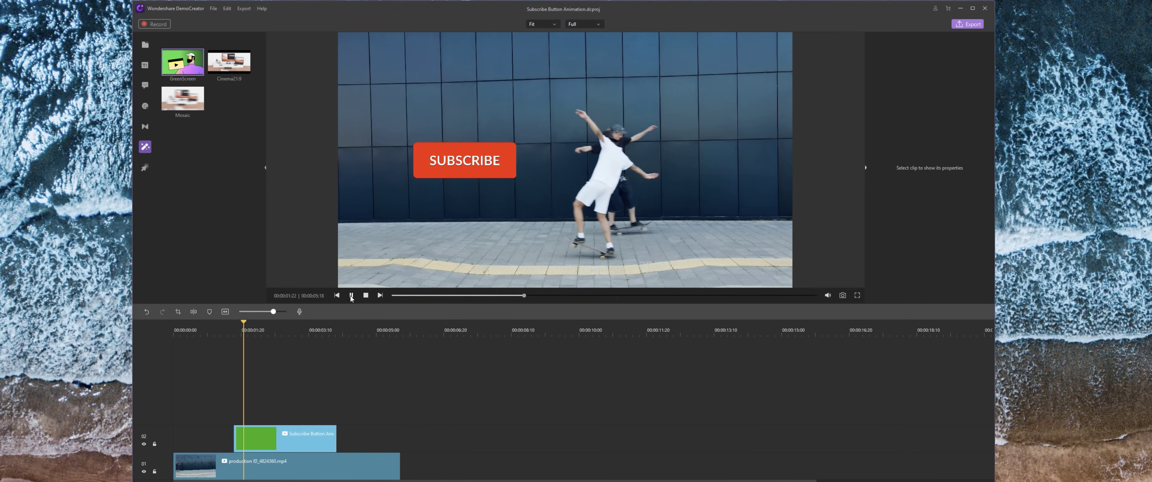